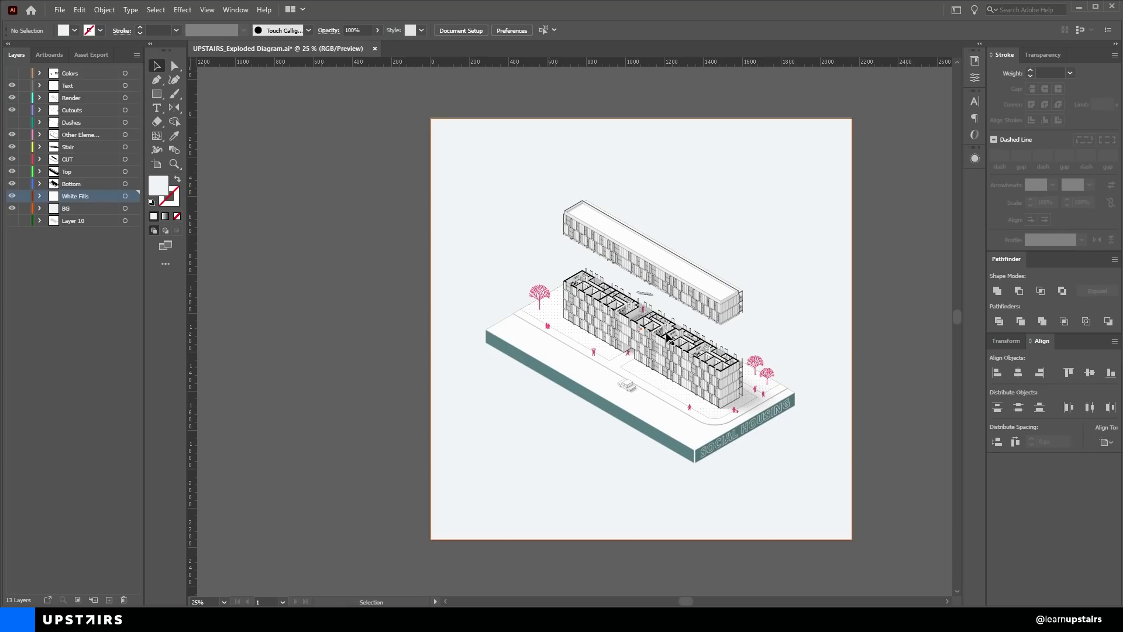
- Examine the exploded building diagram up close and as a whole, comparing it with the Dashes layer shown and hidden
scroll(667, 338, "up", 2)
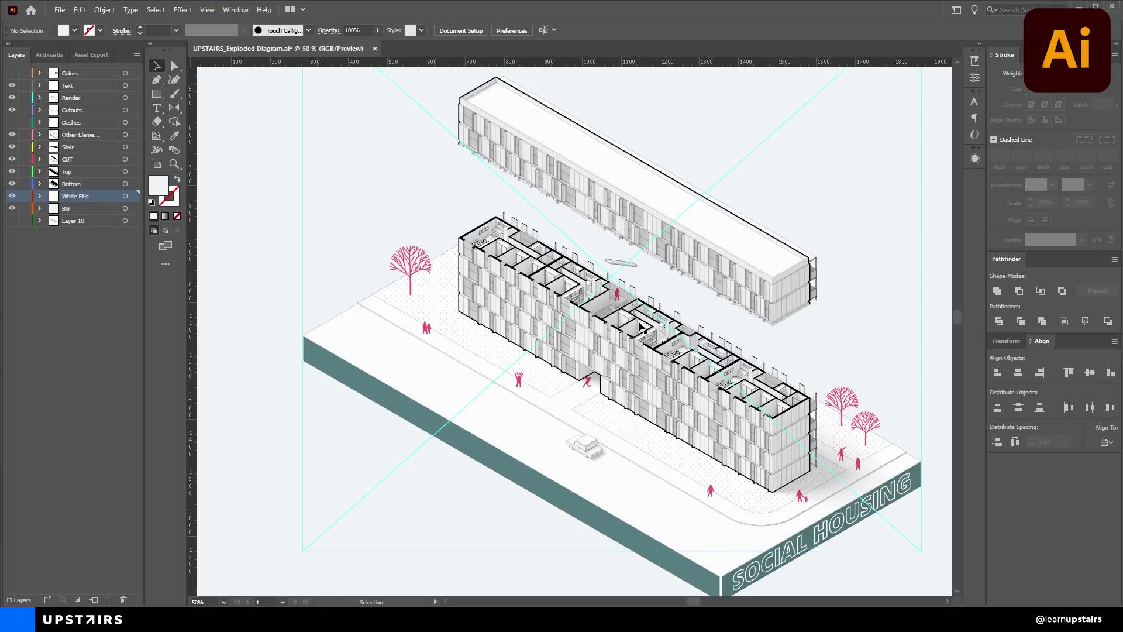
scroll(682, 333, "up", 2)
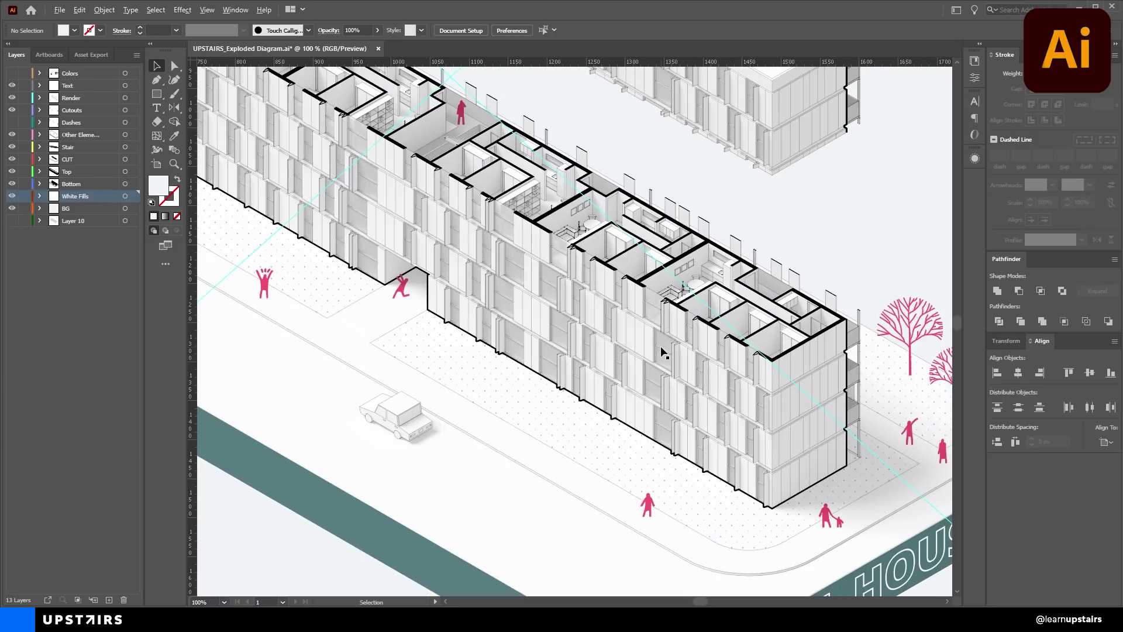
left_click_drag(780, 138, 715, 432)
left_click_drag(330, 213, 479, 217)
left_click(12, 122)
left_click(11, 122)
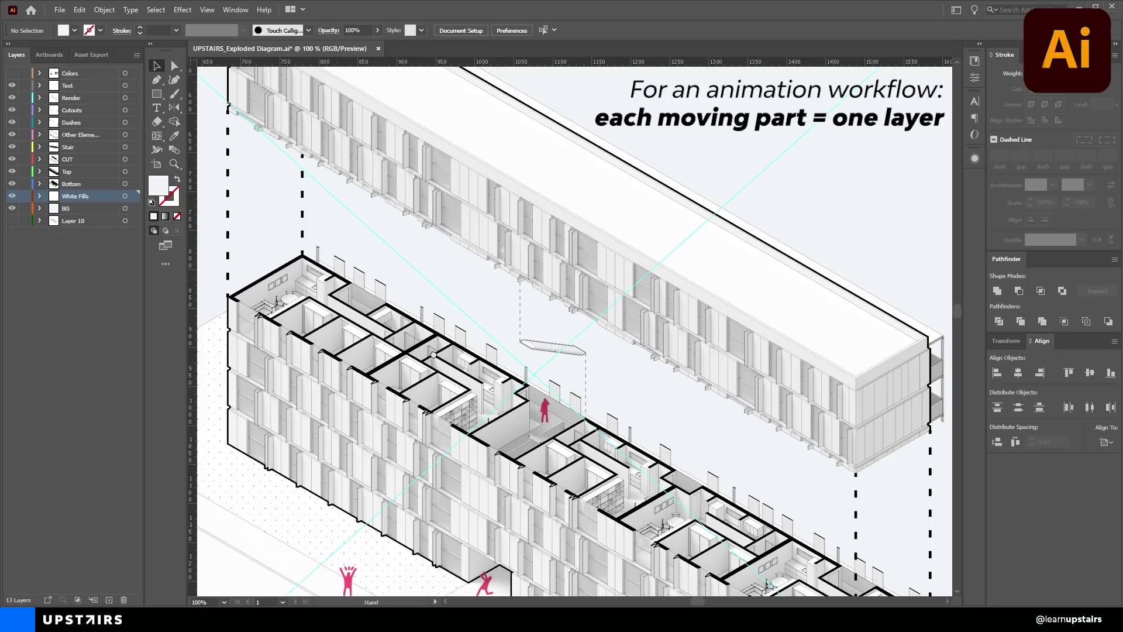
left_click_drag(337, 281, 433, 354)
scroll(434, 354, "down", 2)
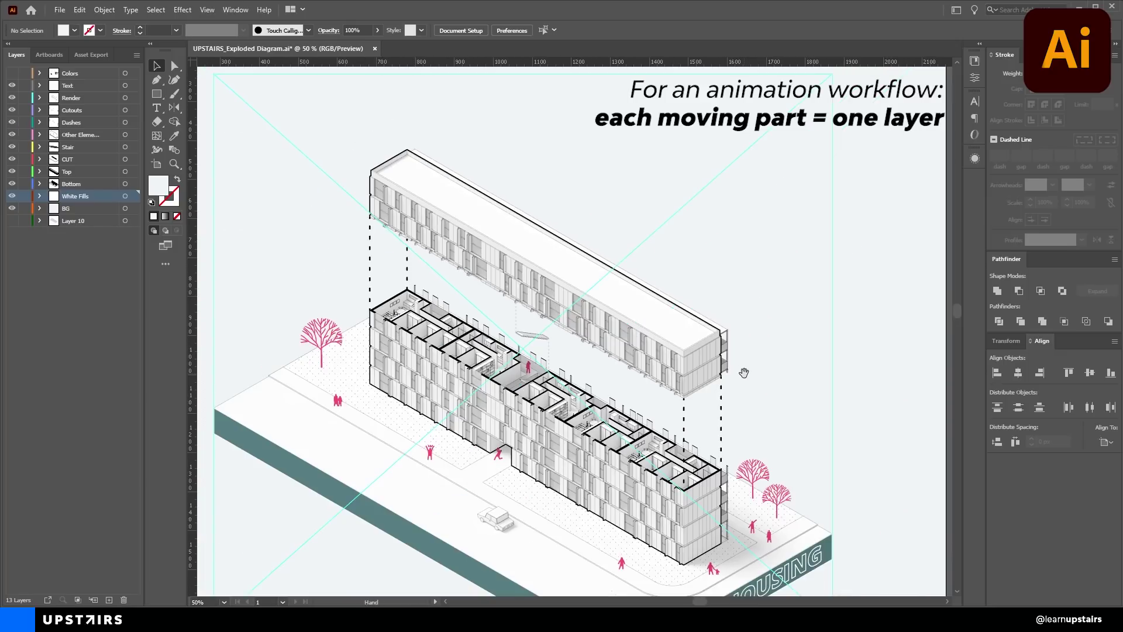
left_click_drag(705, 333, 701, 328)
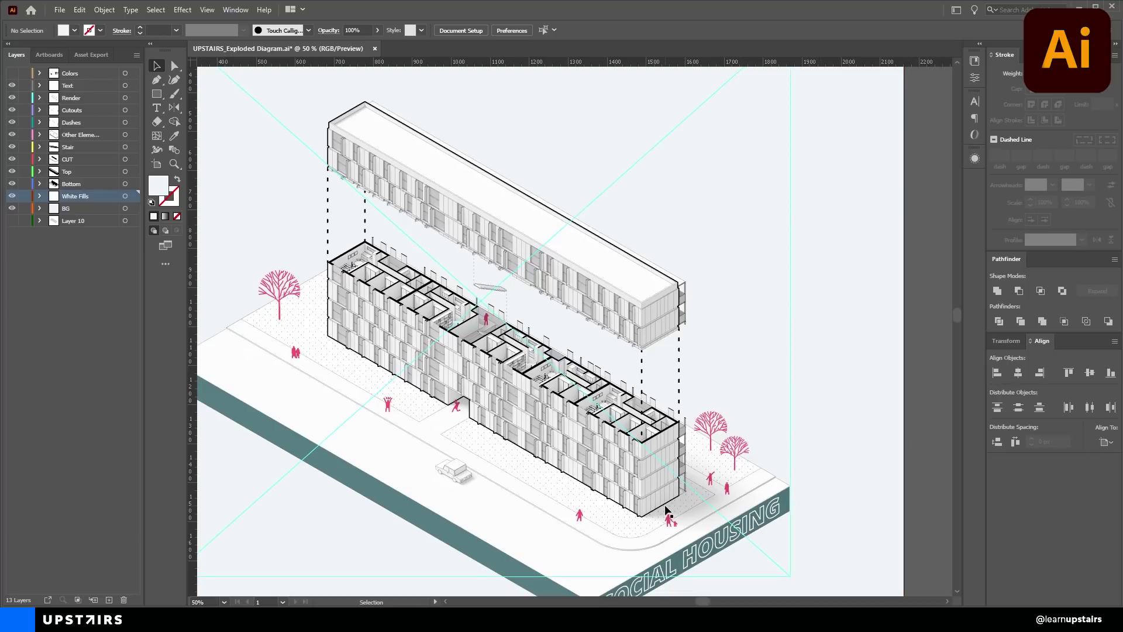
left_click(12, 123)
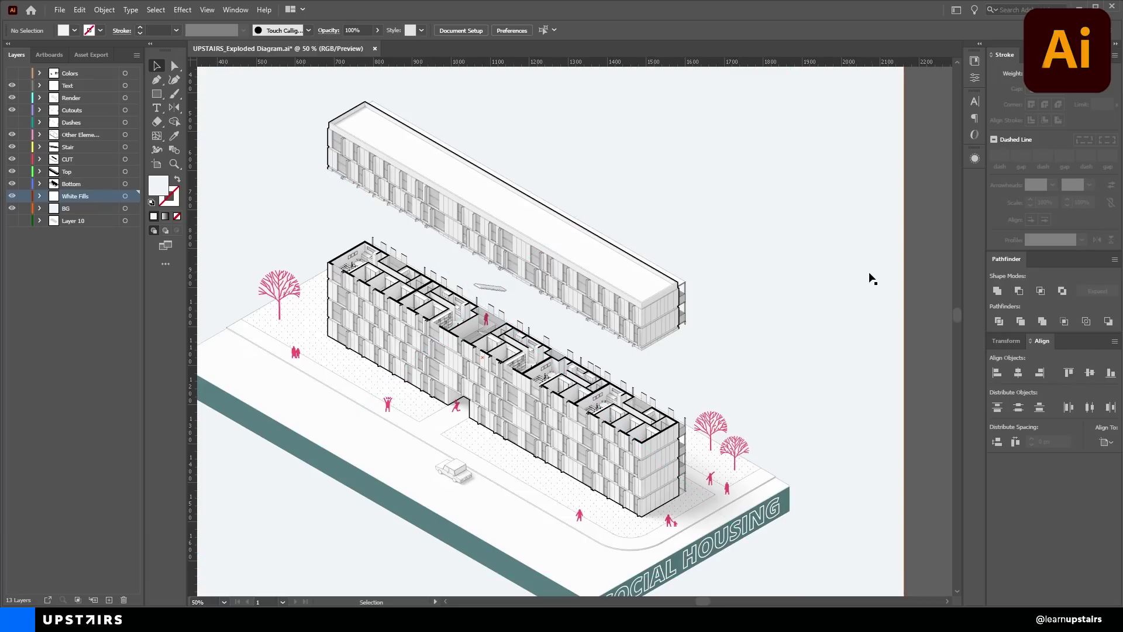
scroll(844, 270, "down", 2)
left_click_drag(845, 271, 769, 286)
key("ctrl+a")
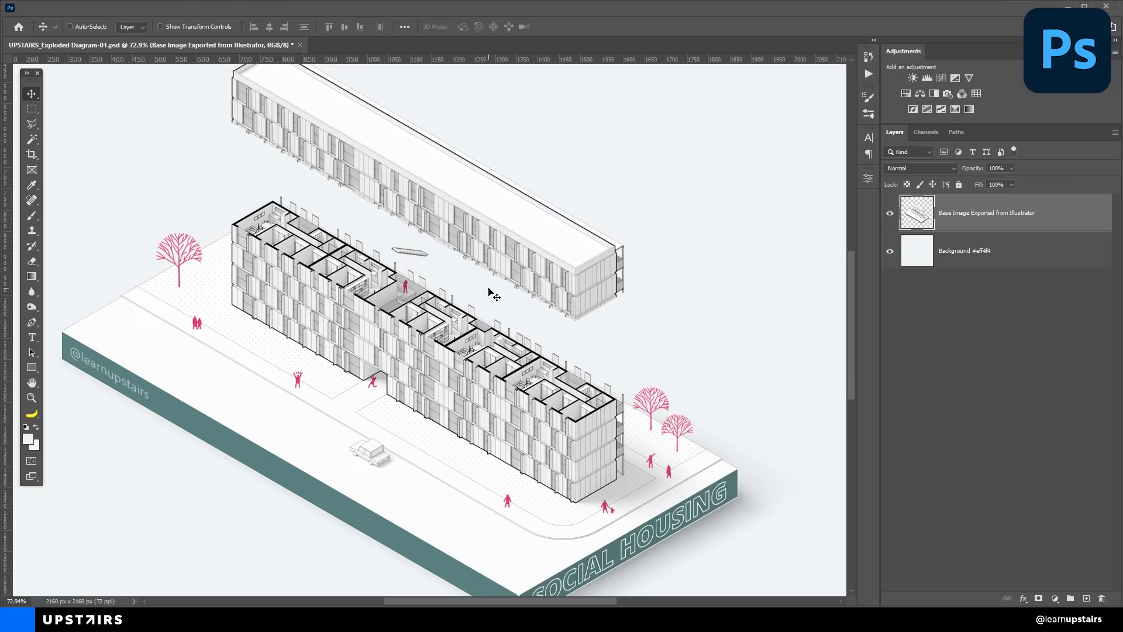
scroll(491, 283, "down", 2)
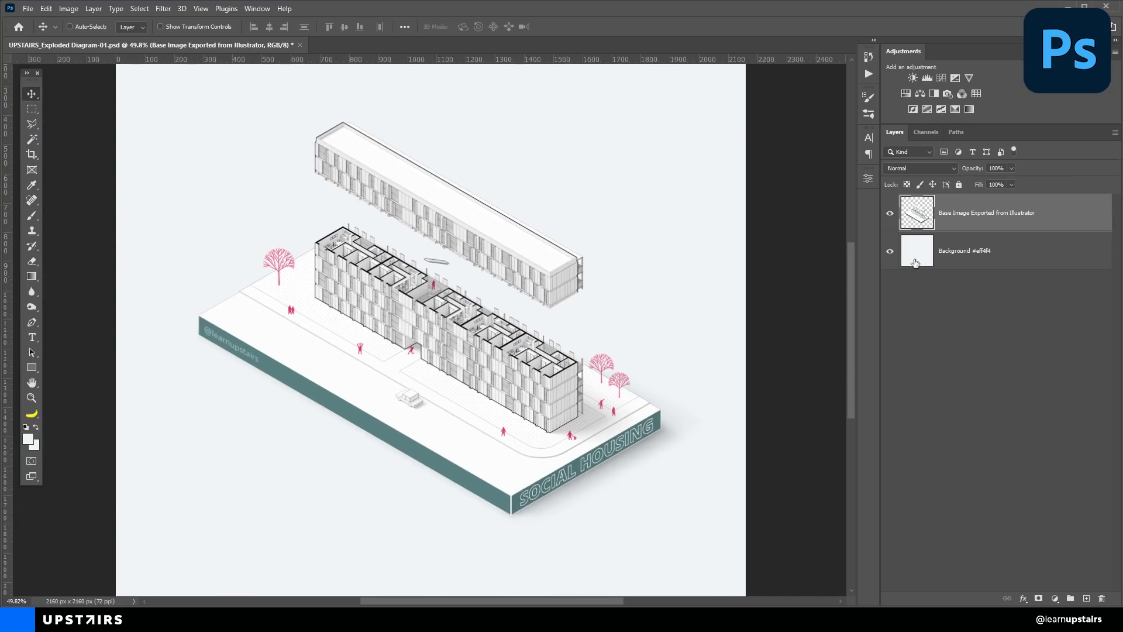
- Switch to Photoshop, cut the floating upper block out of the base image with the Polygonal Lasso, and paste it in place on its own layer
left_click(892, 253)
left_click(889, 252)
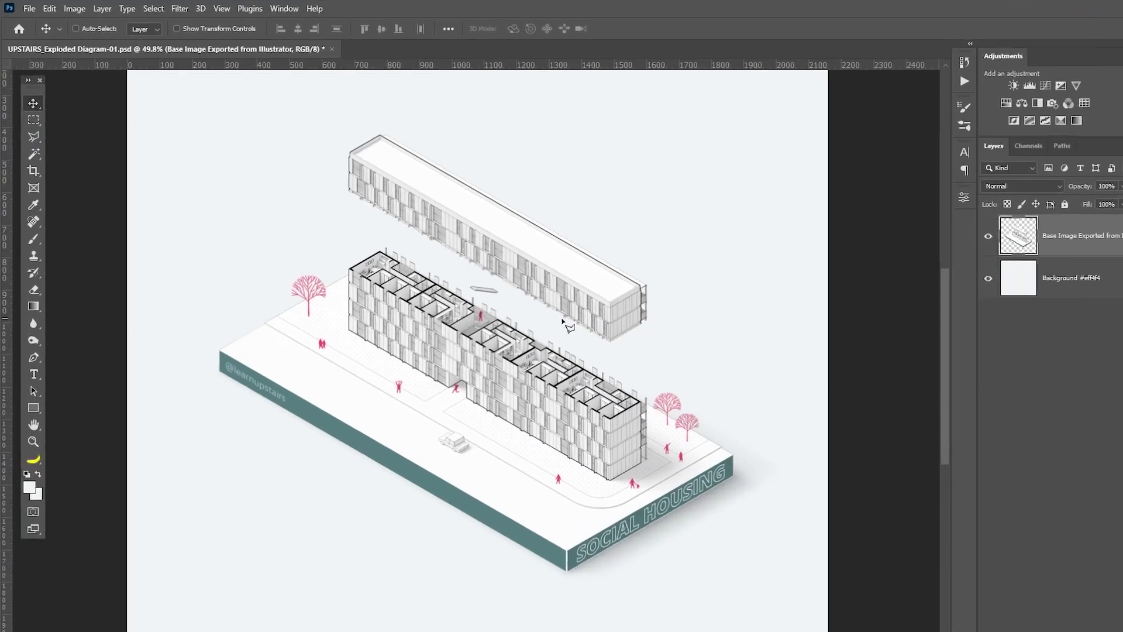
right_click(31, 124)
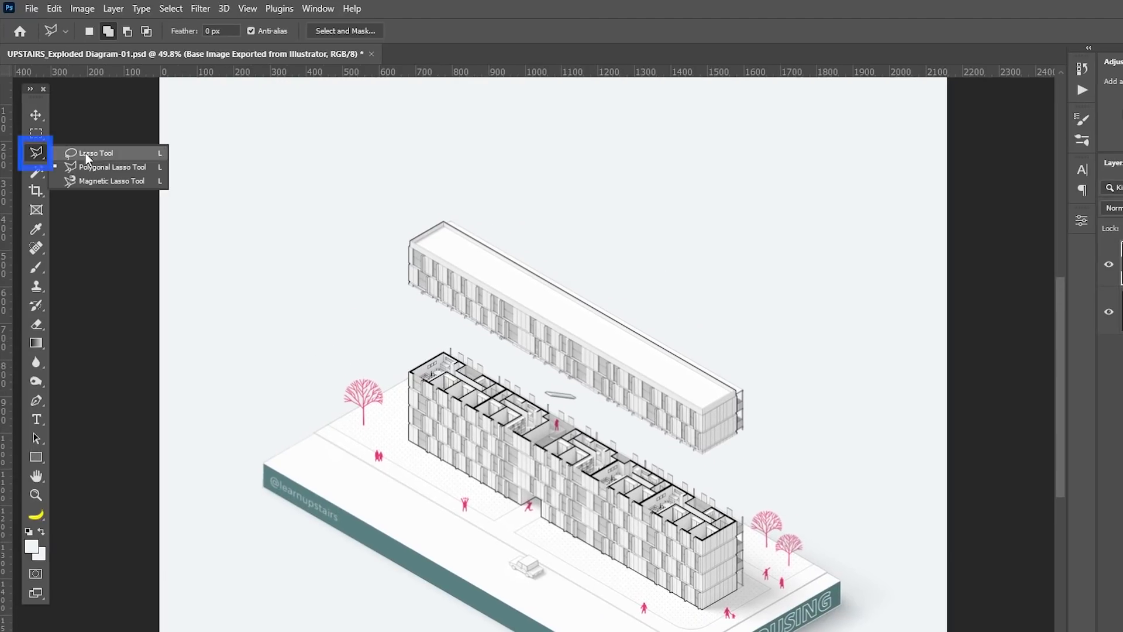
left_click(102, 167)
left_click(472, 198)
left_click(386, 207)
left_click(360, 275)
left_click(698, 460)
left_click(756, 466)
left_click(793, 414)
left_click(778, 370)
left_click(472, 197)
left_click(47, 8)
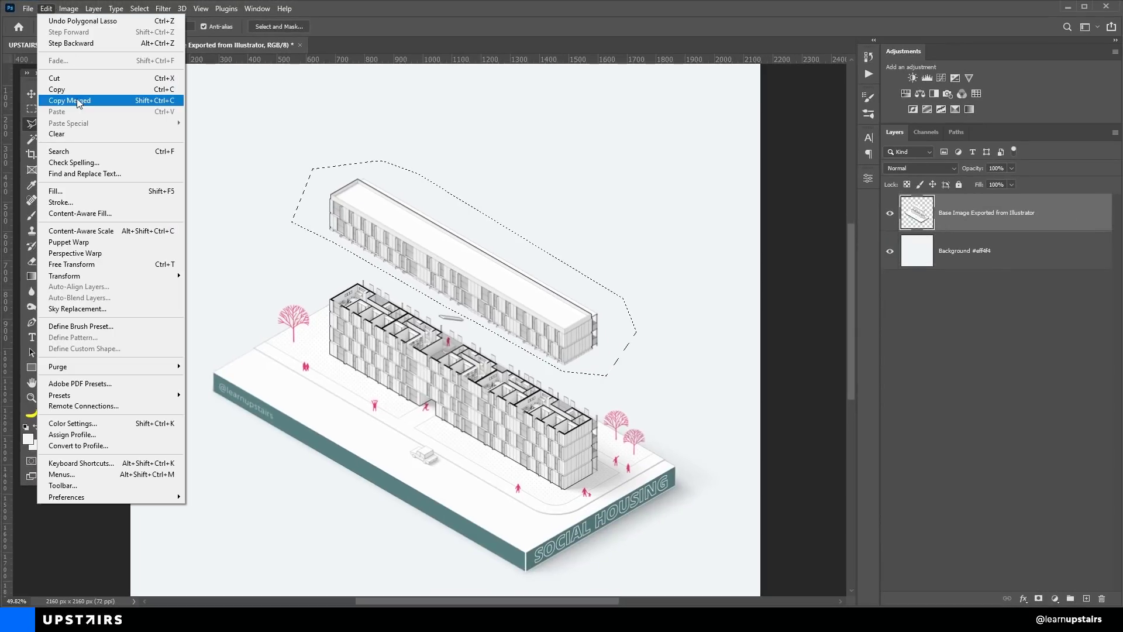
left_click(79, 78)
left_click(47, 10)
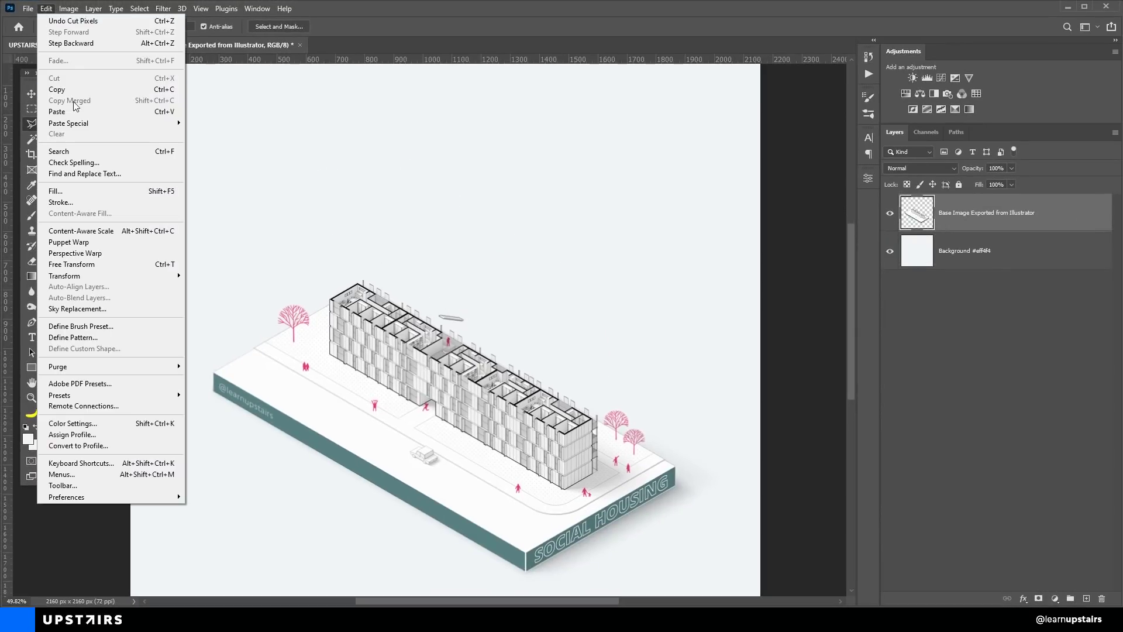
mouse_move(117, 123)
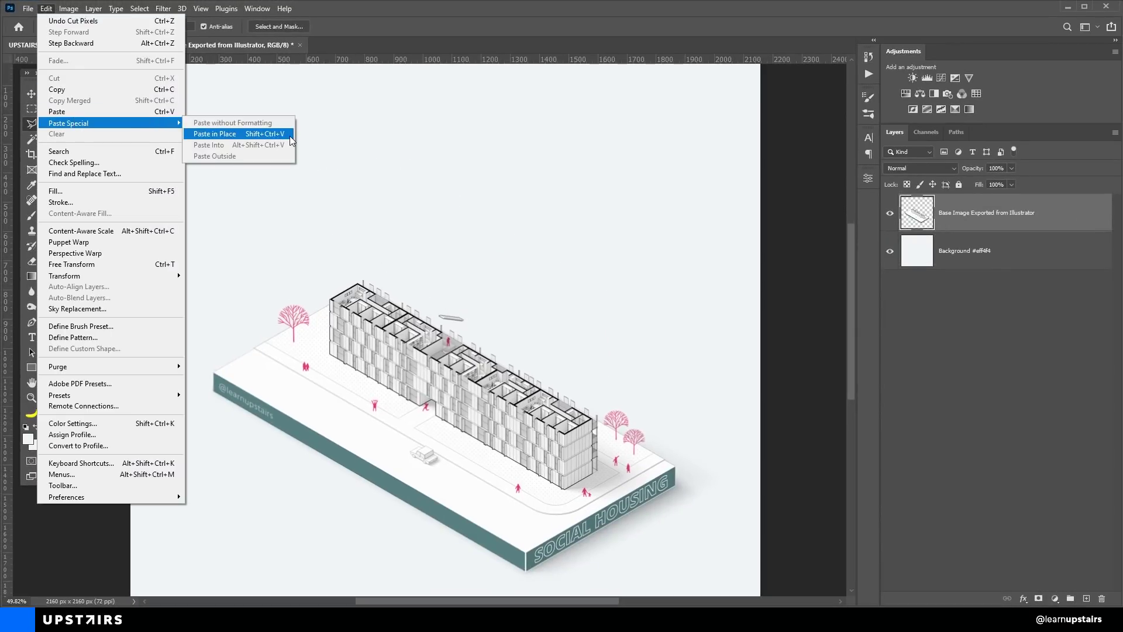
left_click(289, 136)
- Cut the small floating stair piece out of the base image layer with the Polygonal Lasso and paste it in place on its own layer
left_click(957, 266)
scroll(447, 325, "up", 5)
left_click(454, 290)
left_click(419, 294)
left_click(436, 316)
left_click(505, 320)
left_click(504, 304)
double_click(475, 291)
left_click(46, 8)
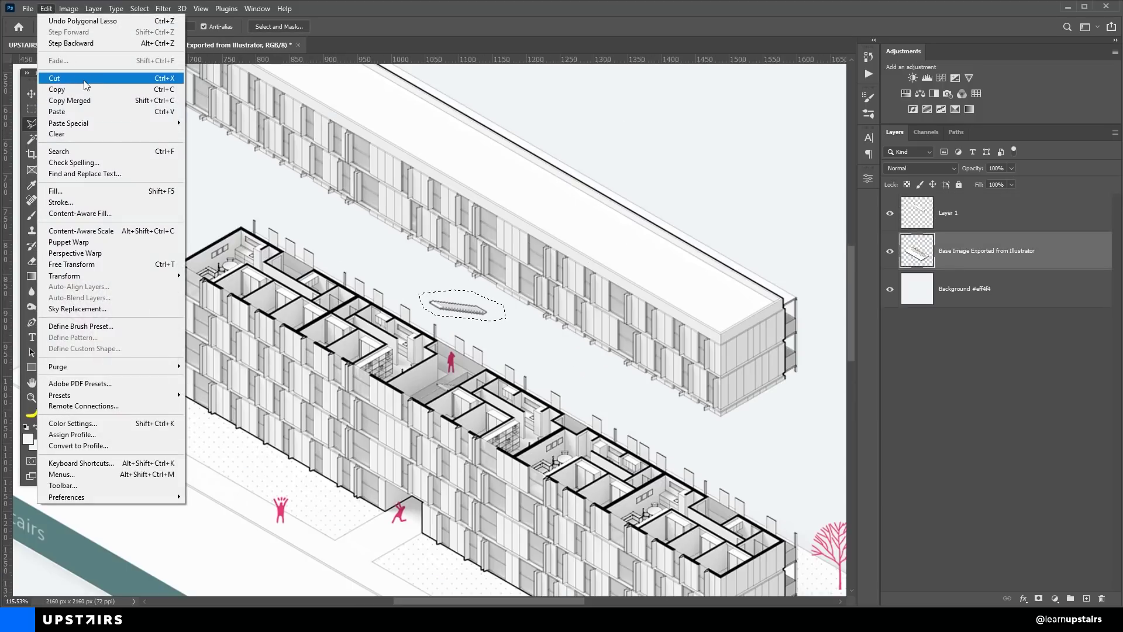
left_click(54, 77)
left_click(46, 8)
mouse_move(68, 123)
left_click(227, 135)
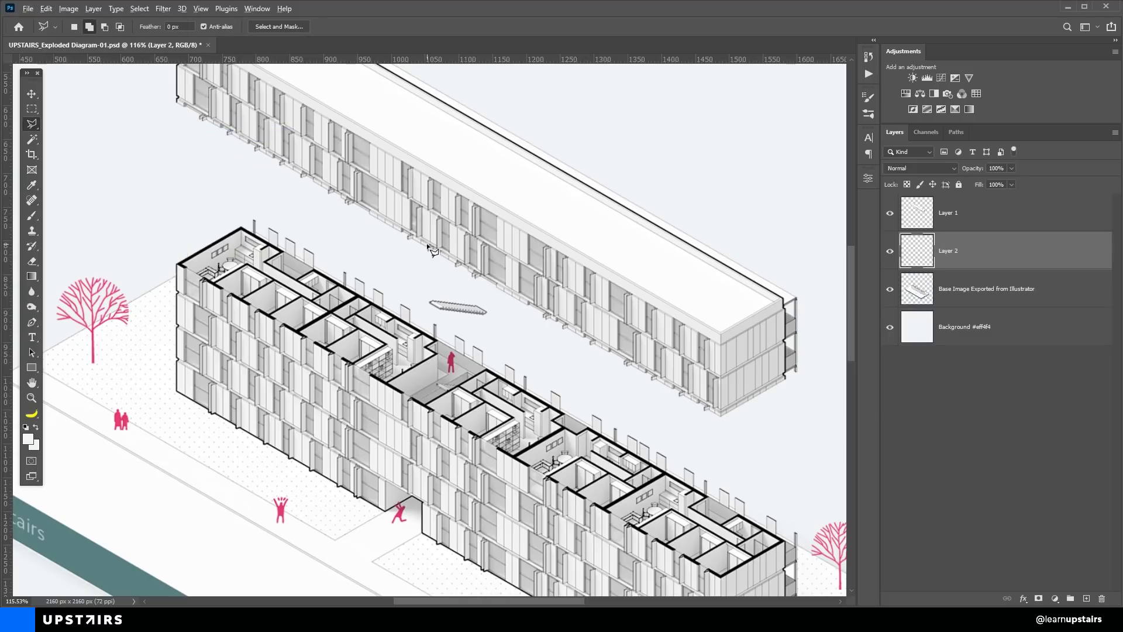
- Move the stair piece and the upper block down onto the lower building so the exploded parts are assembled
scroll(432, 249, "down", 3)
scroll(462, 278, "down", 2)
key("v")
left_click(518, 253, "ctrl")
scroll(520, 256, "up", 2)
left_click_drag(520, 256, 555, 323)
scroll(581, 310, "down", 3)
scroll(582, 286, "down", 2)
scroll(581, 286, "up", 1)
- Rename the upper block's layer Top, the stair piece's layer Stairs and the base image layer Base
double_click(948, 213)
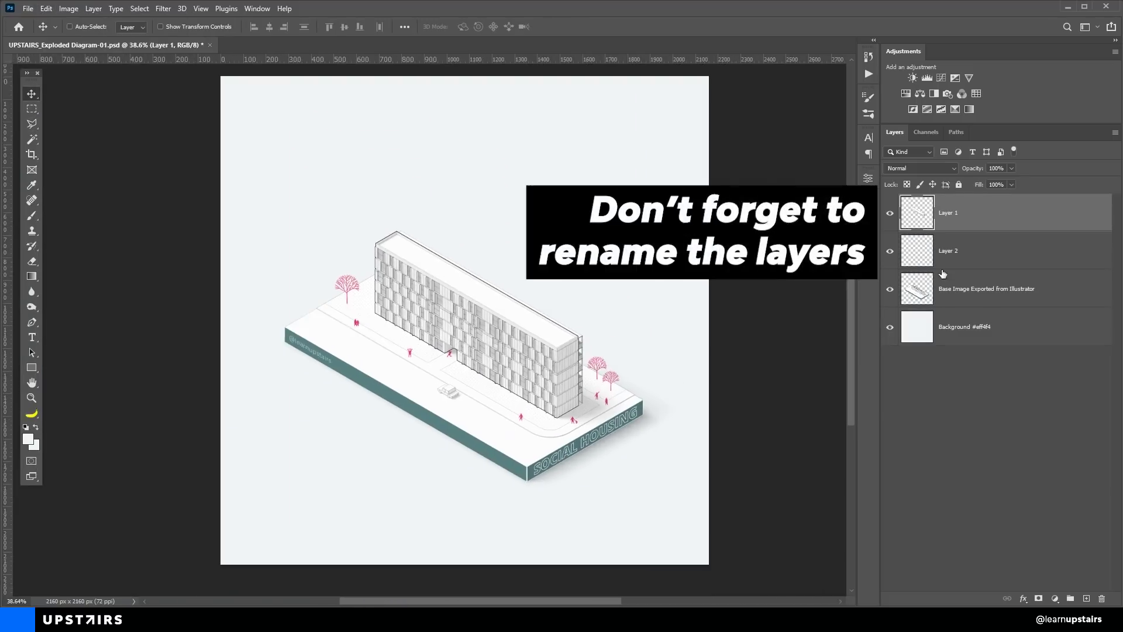
type("Top")
key("Return")
double_click(948, 251)
type("Stairs")
key("Return")
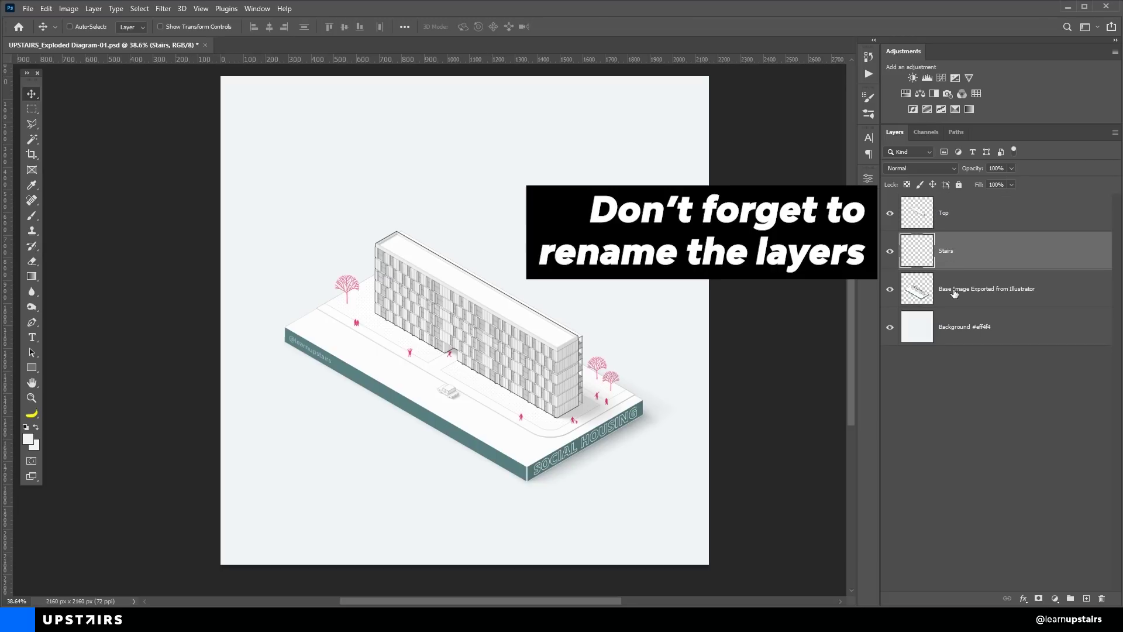
double_click(953, 289)
type("Base")
key("Return")
- Save the layered document as a Photoshop file named UPSTAIRS_Exploded Diagram
key("ctrl+shift+s")
left_click(170, 256)
key("Delete")
key("Delete")
key("Delete")
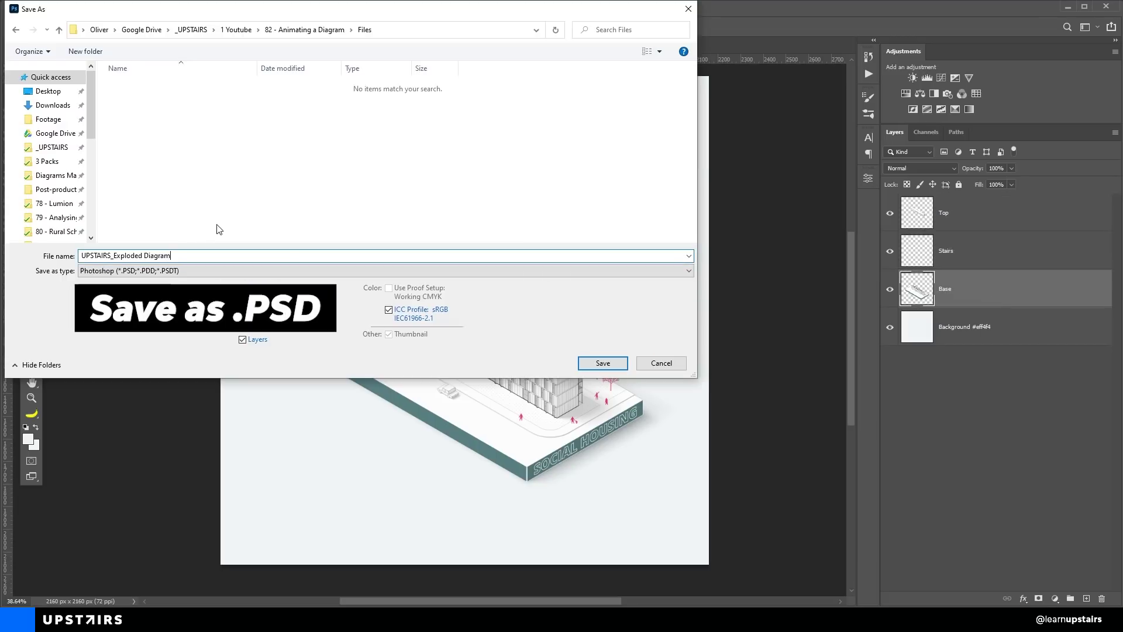
left_click(603, 363)
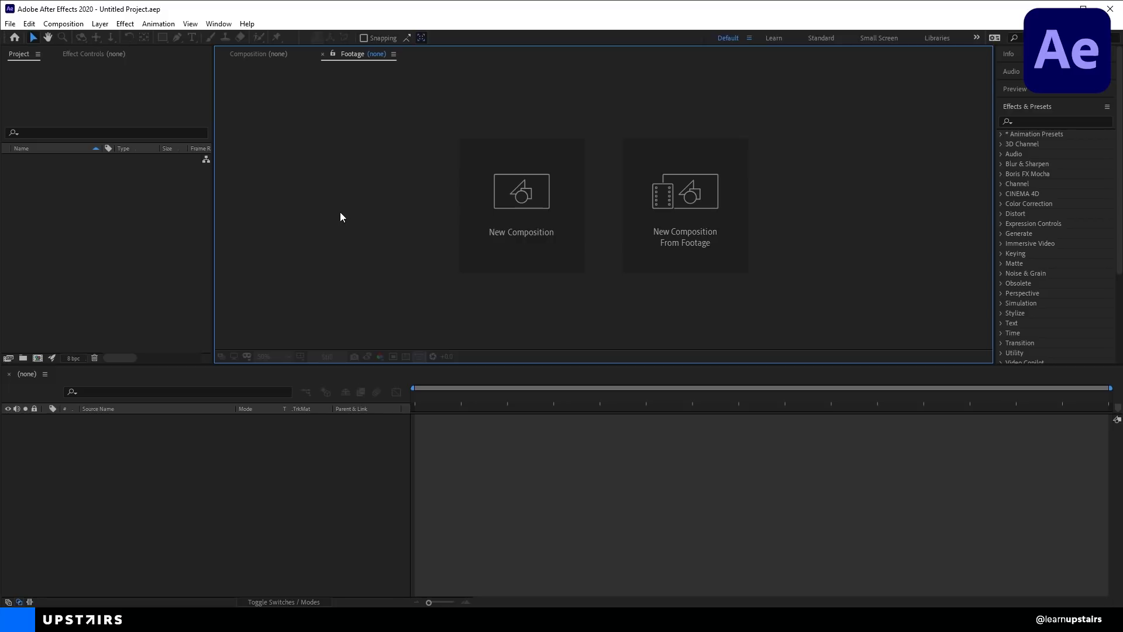
- Switch to After Effects and start a new composition named Axo Exploded Animation
left_click(150, 248)
left_click(524, 527)
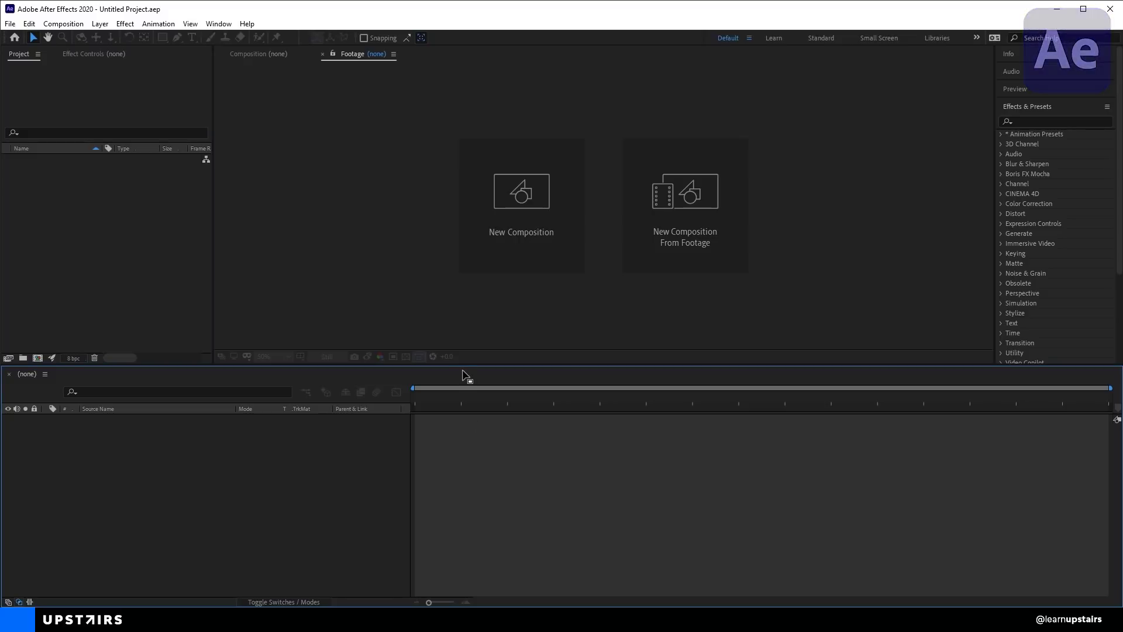
left_click(513, 194)
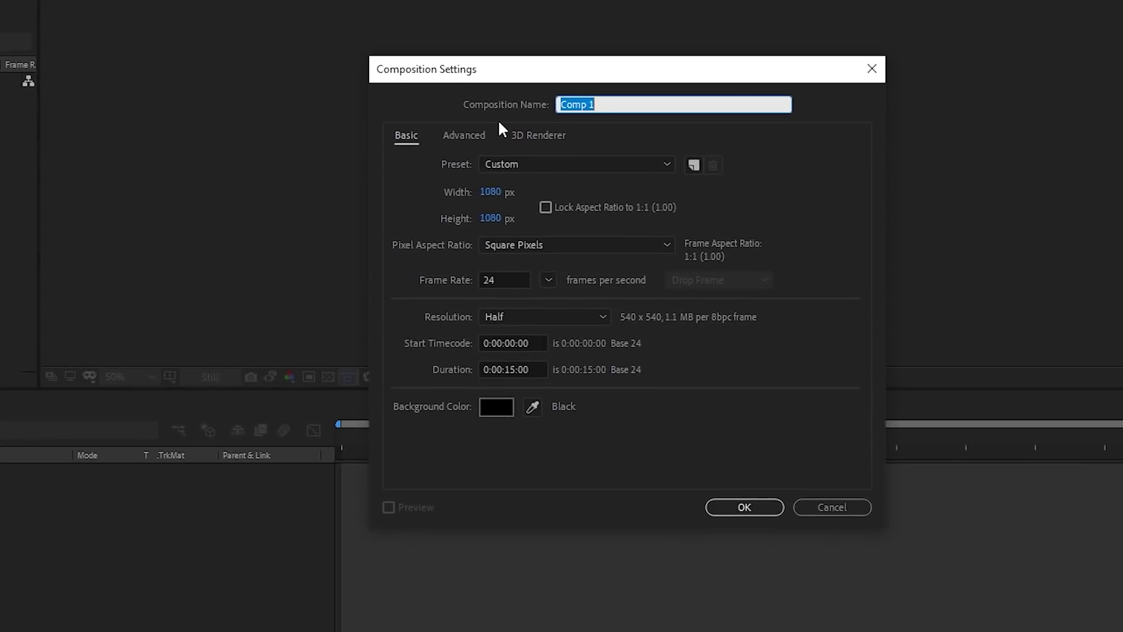
left_click(593, 106)
key("BackSpace")
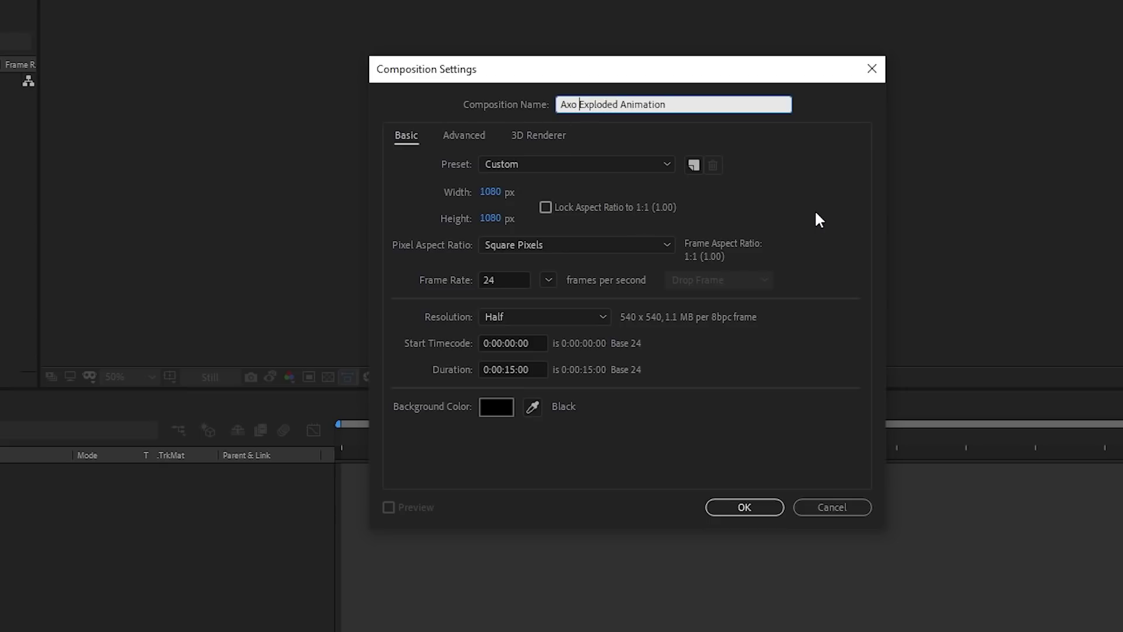
- Set the composition's width and height to 2160 px each
left_click(490, 192)
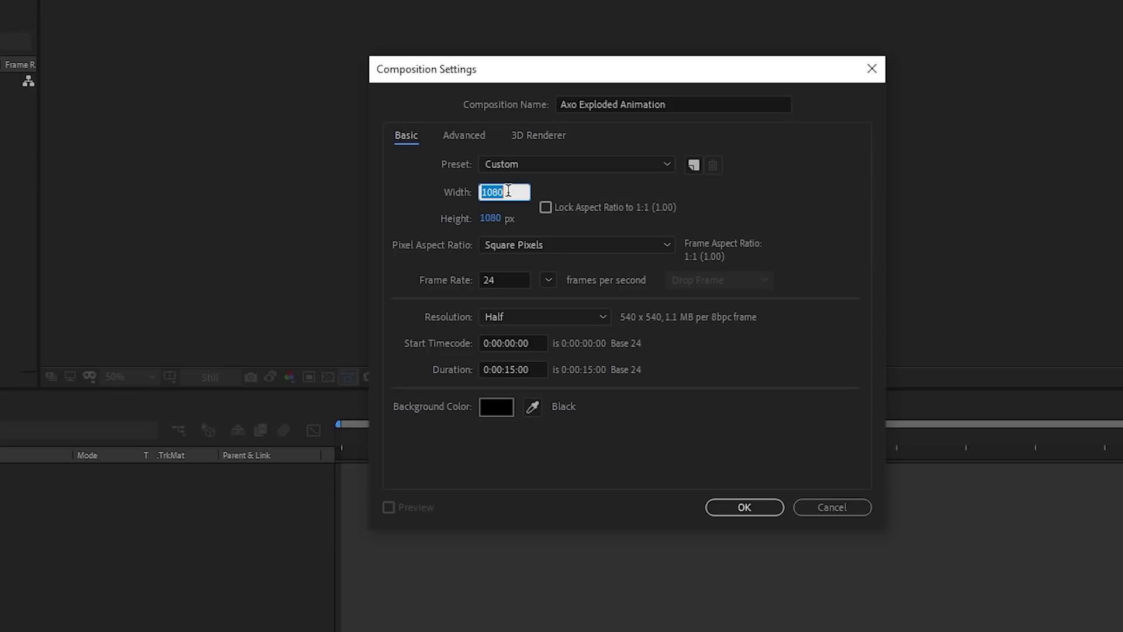
type("2160")
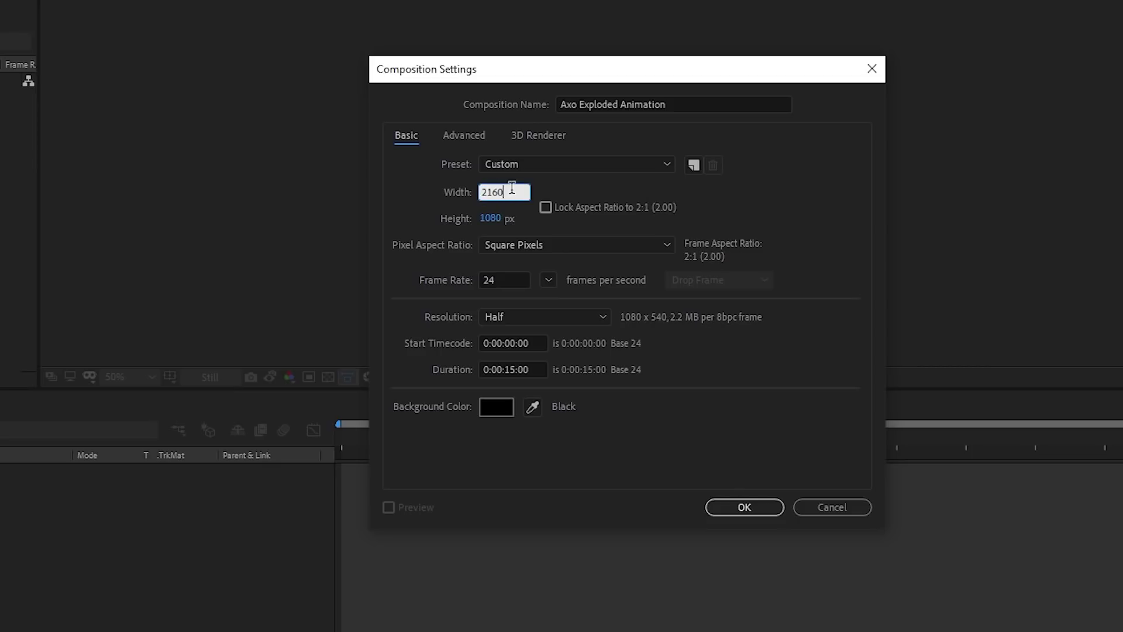
key("Tab")
type("2160")
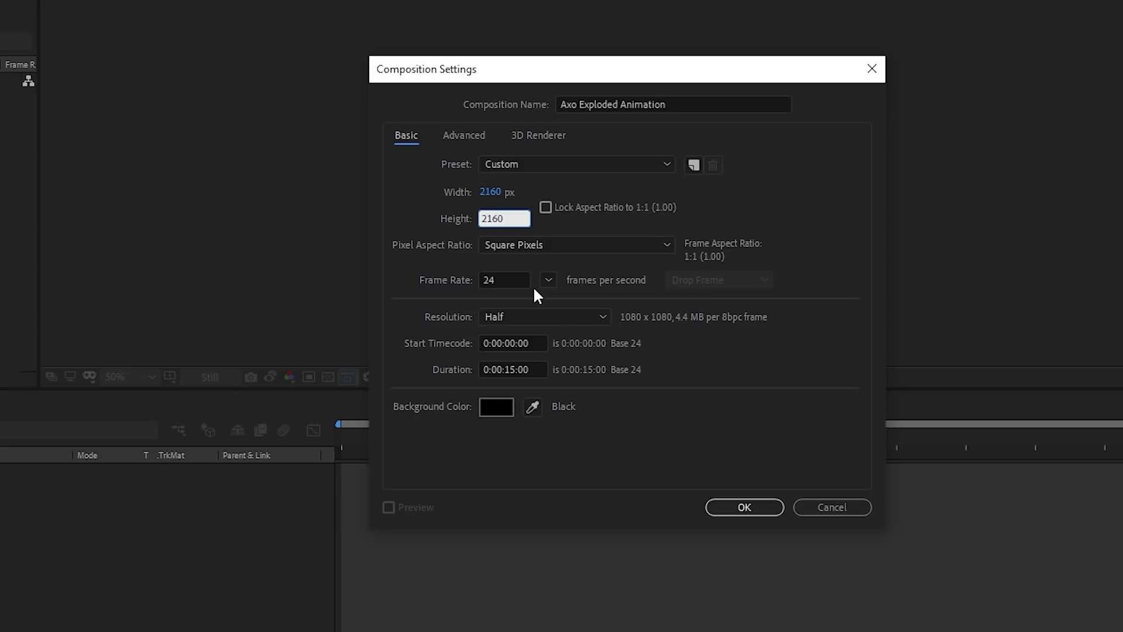
- Set the composition's duration to 0:00:15:00 and create the composition
left_click(514, 368)
key("BackSpace")
type("0")
key("BackSpace")
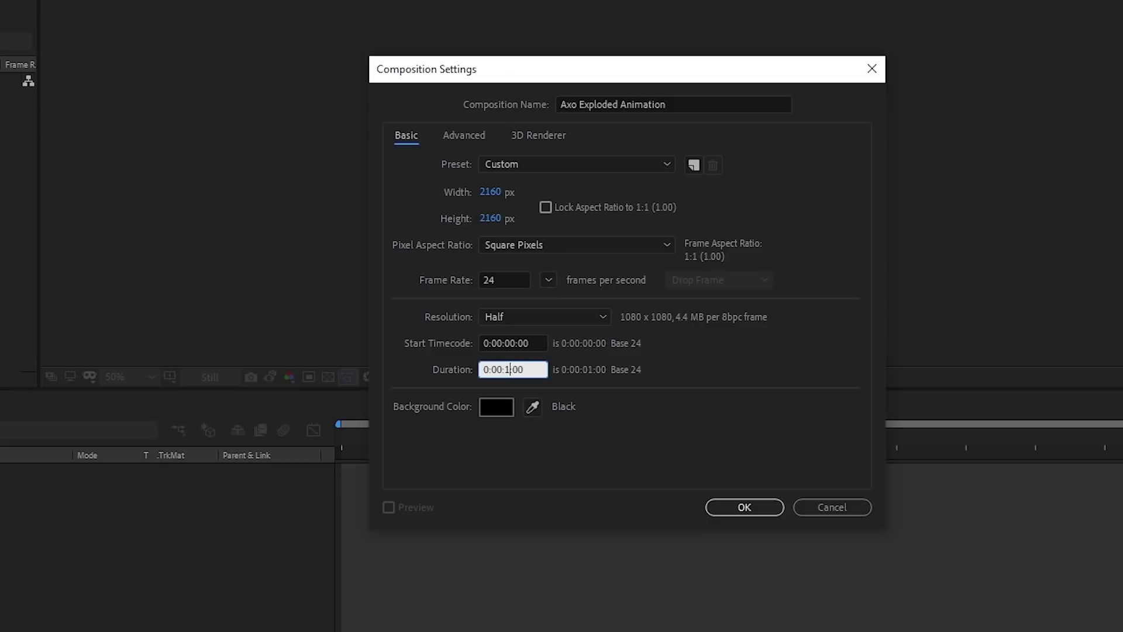
type("5")
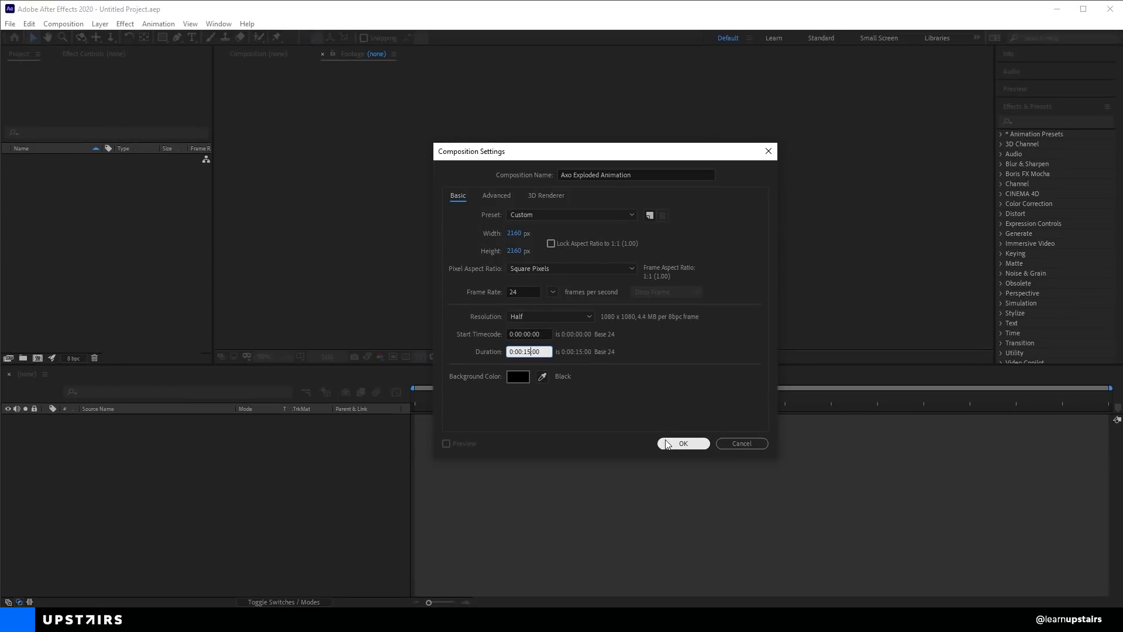
left_click(668, 443)
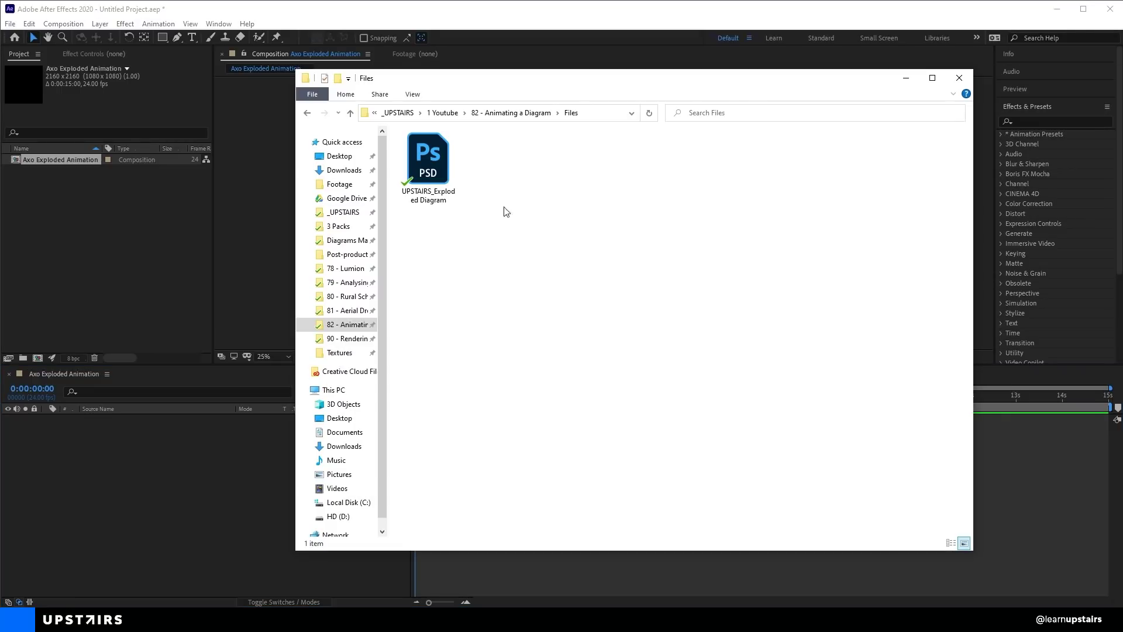
- Import UPSTAIRS_Exploded Diagram.psd as footage with merged layers and add it to the composition's timeline
left_click_drag(435, 175, 121, 216)
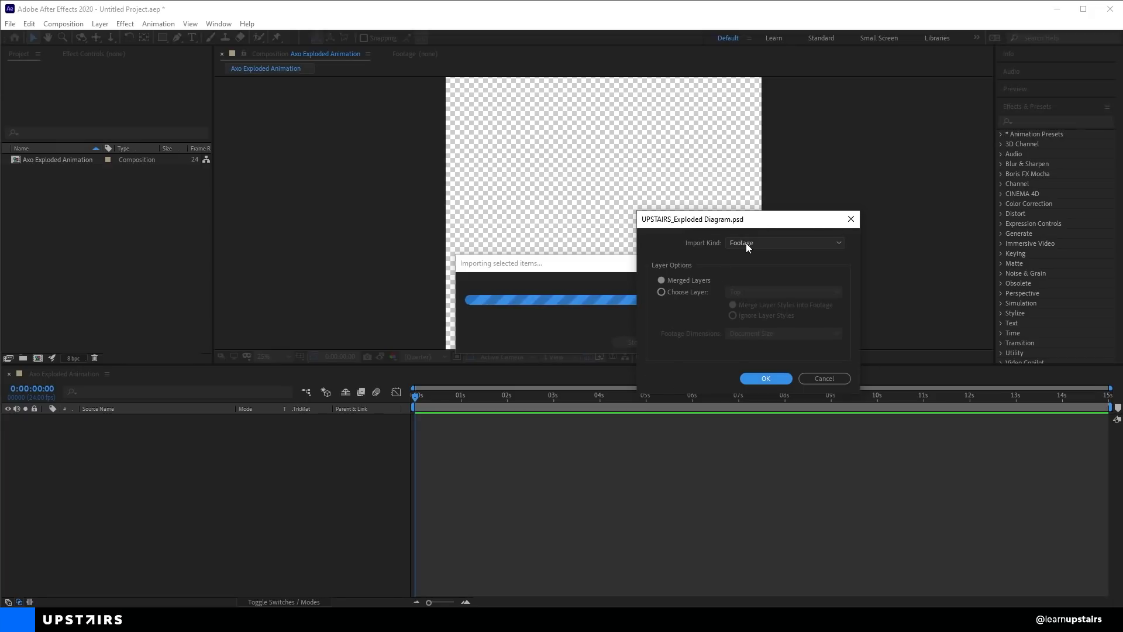
left_click(765, 378)
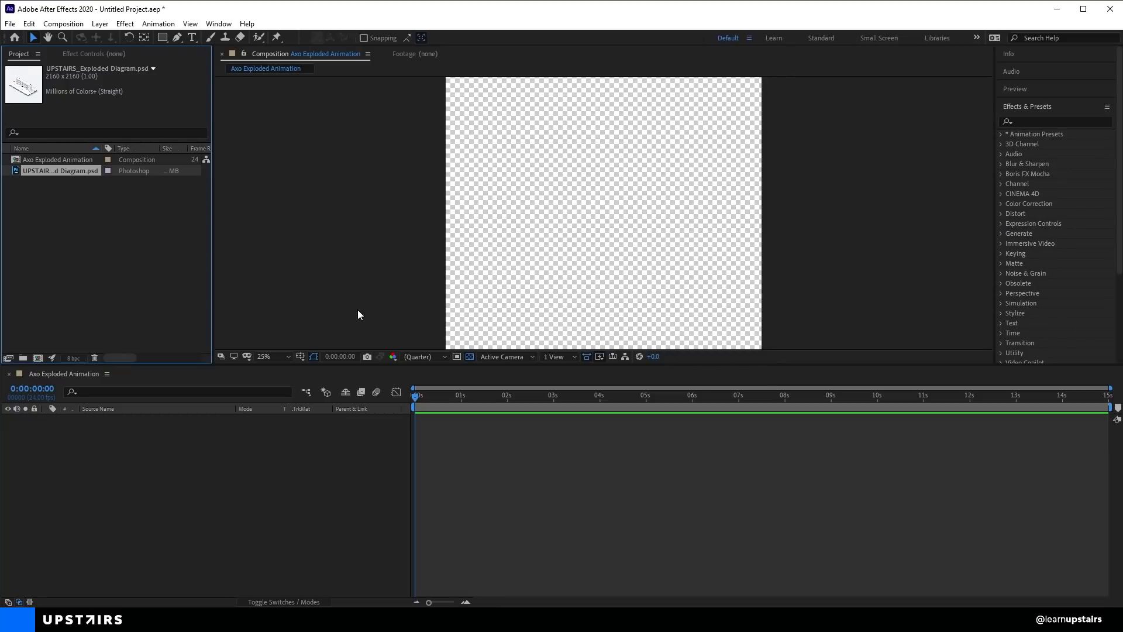
left_click_drag(89, 205, 134, 417)
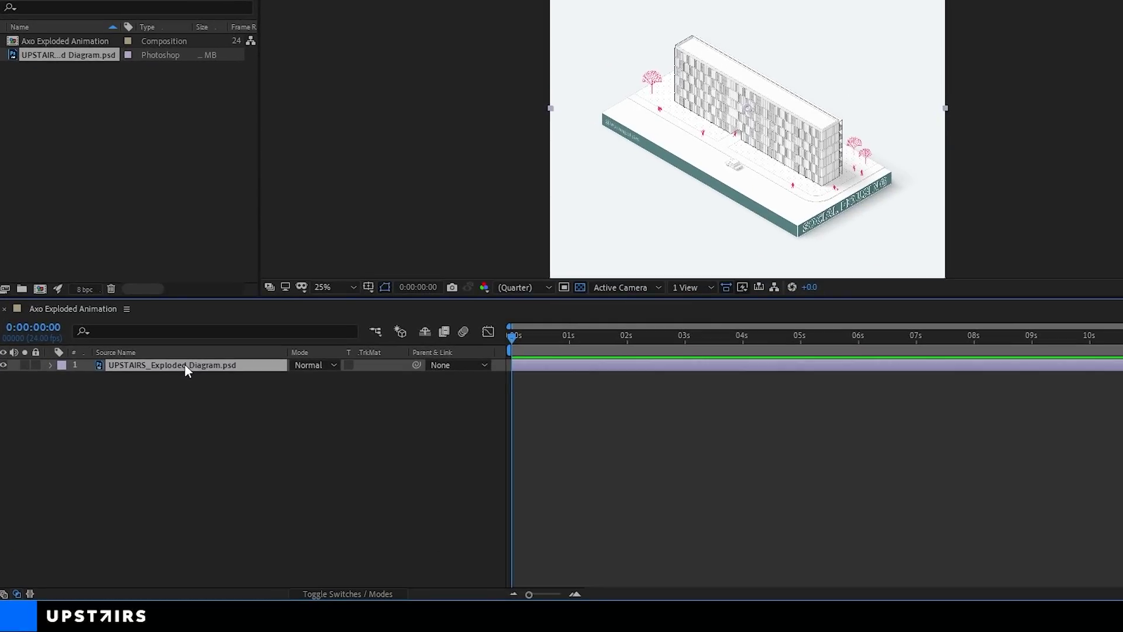
- Convert the PSD layer in the timeline to a layered comp and open that nested composition
right_click(155, 420)
mouse_move(245, 255)
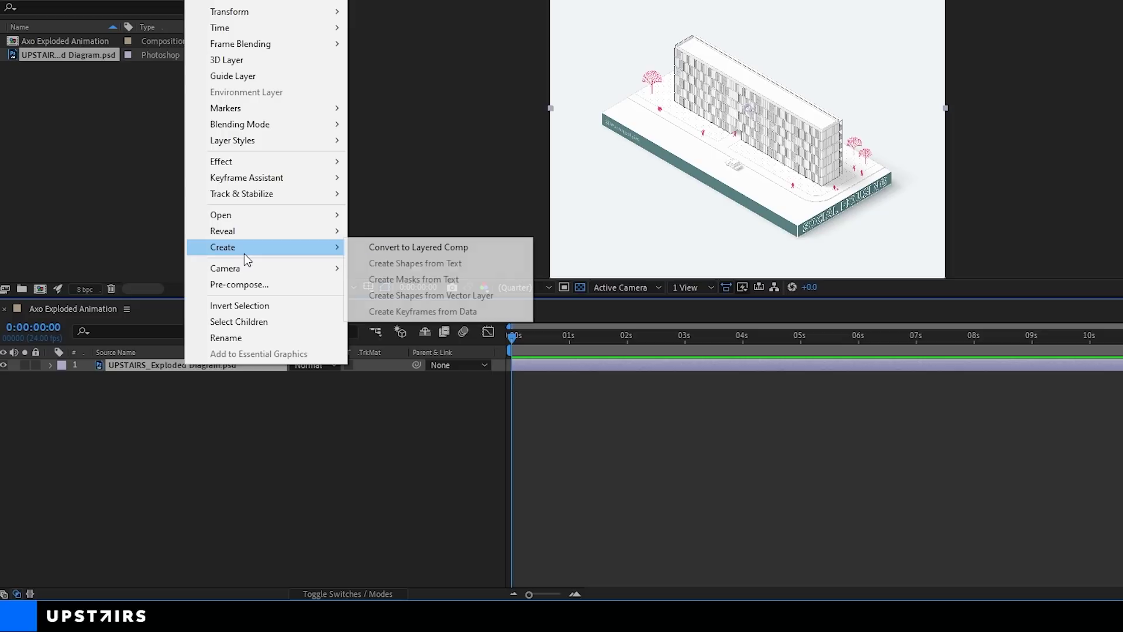
left_click(477, 248)
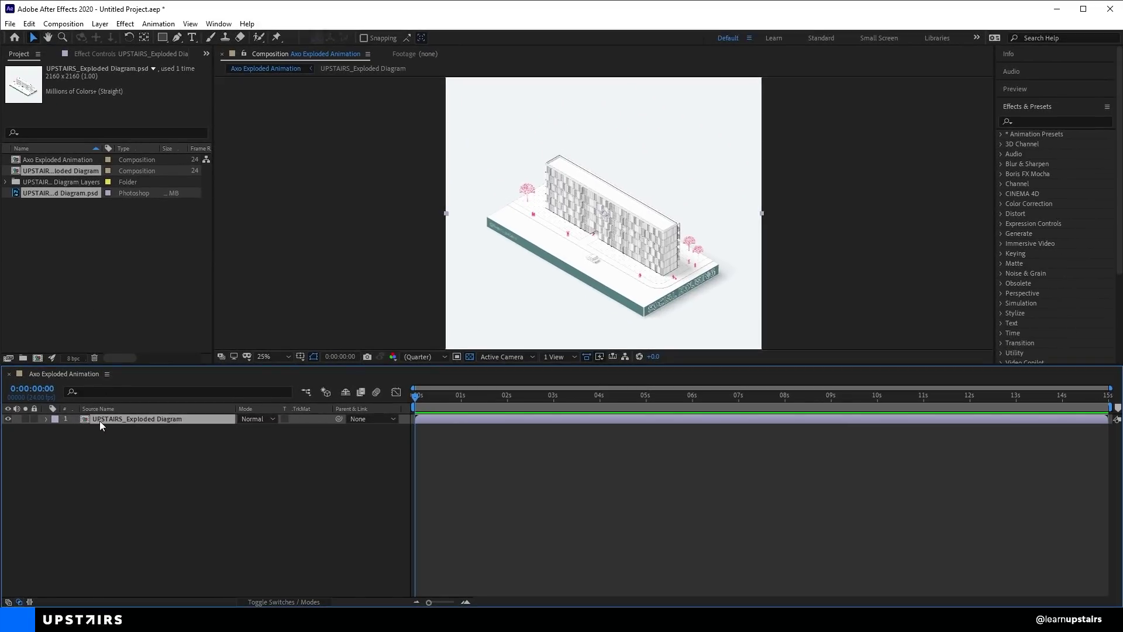
double_click(100, 420)
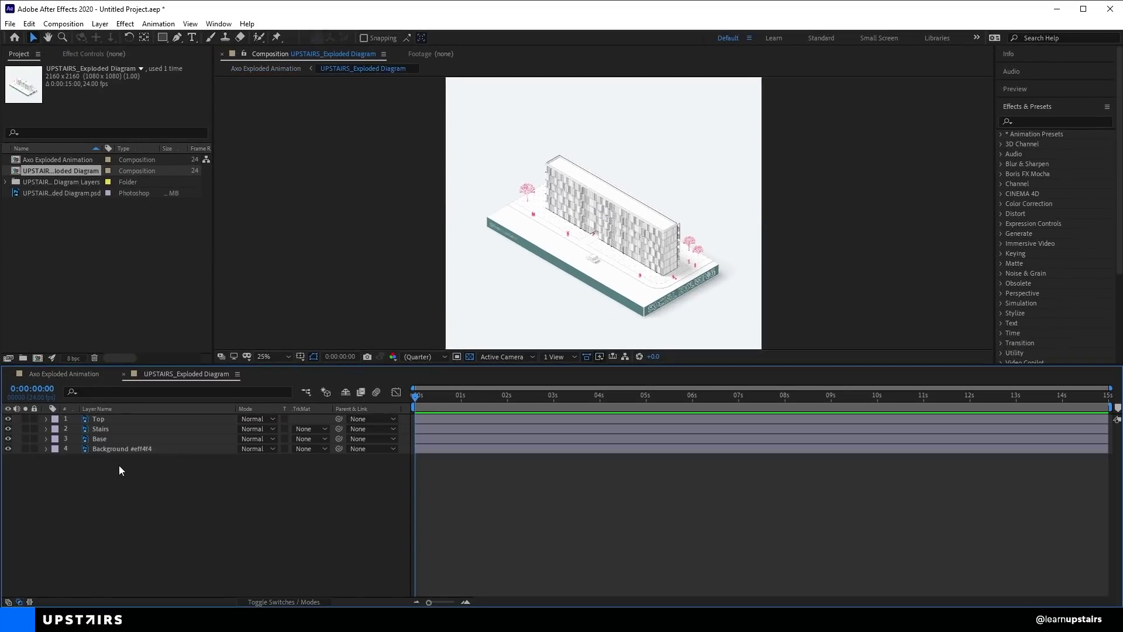
- Check what the Top, Stairs and Background layers contain by toggling their visibility, ending with all layers shown
left_click(8, 419)
left_click(9, 429)
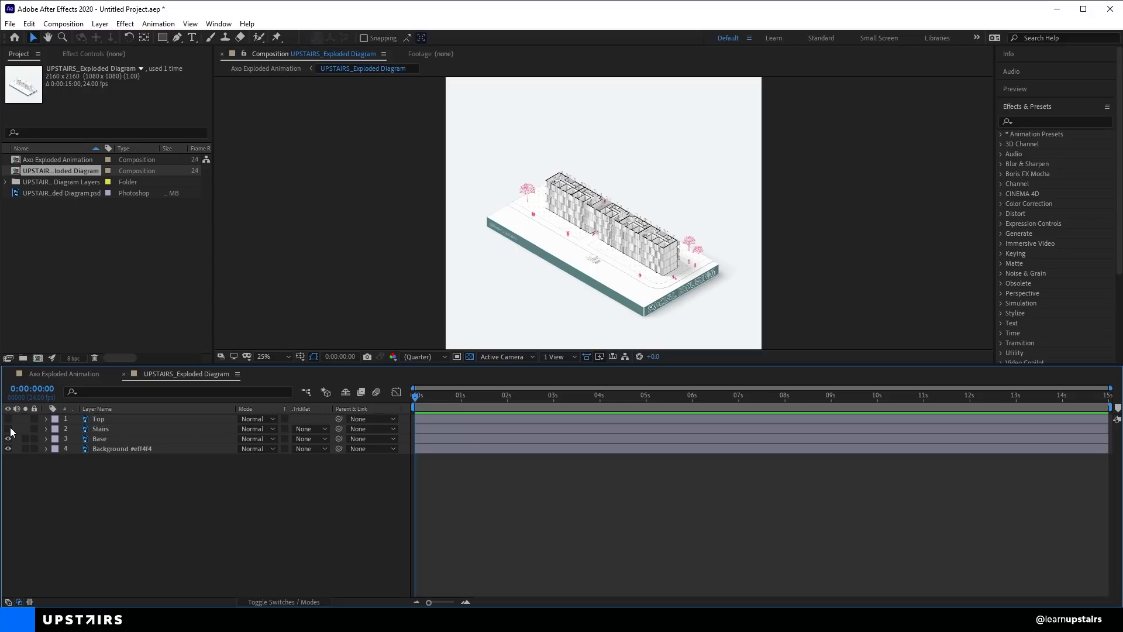
left_click(8, 429)
scroll(607, 192, "up", 3)
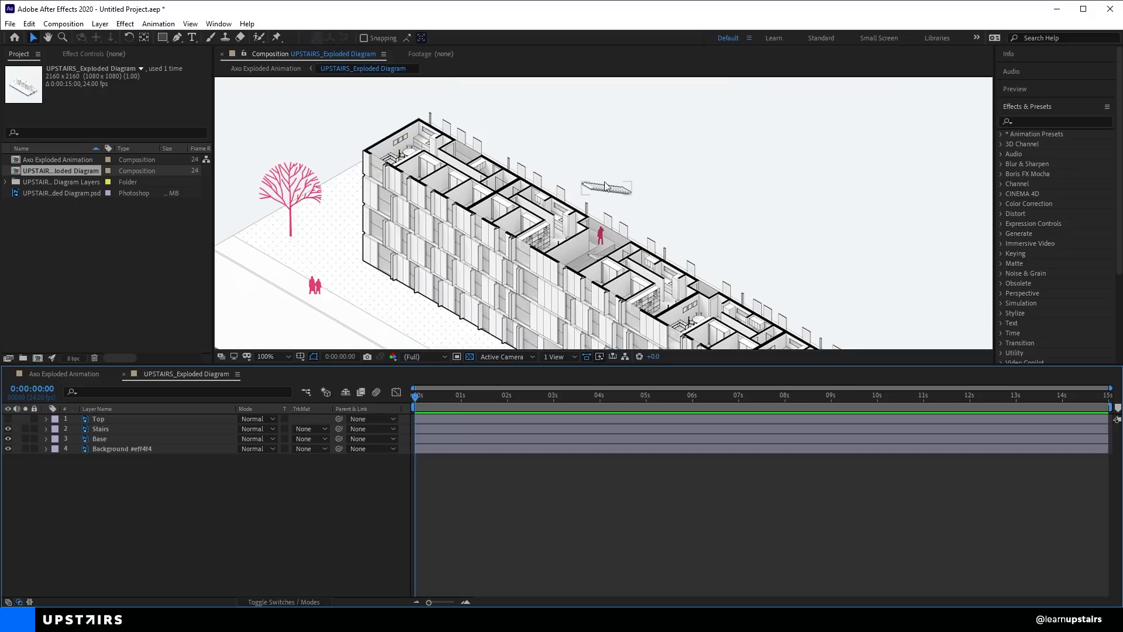
left_click(8, 429)
key("comma")
key("comma")
key("comma")
key("comma")
left_click(8, 449)
left_click(8, 448)
left_click_drag(9, 429, 8, 419)
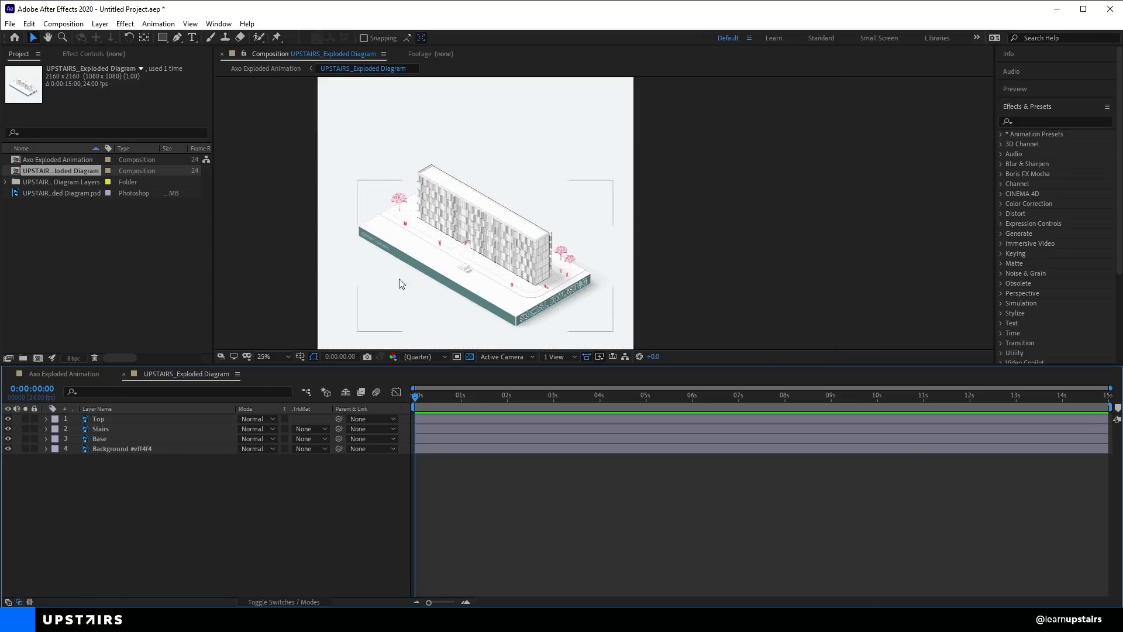
- Move the Top layer straight up so it floats clear above the building, and enlarge the preview area
left_click(527, 207)
left_click_drag(520, 222, 563, 186)
key("space")
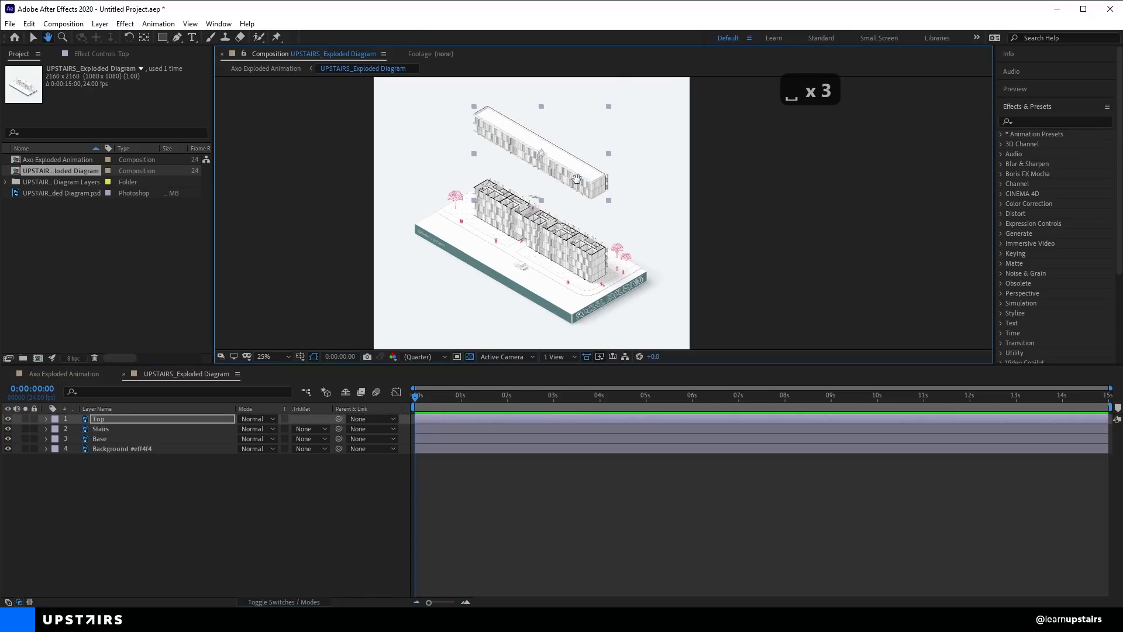
left_click_drag(387, 367, 385, 411)
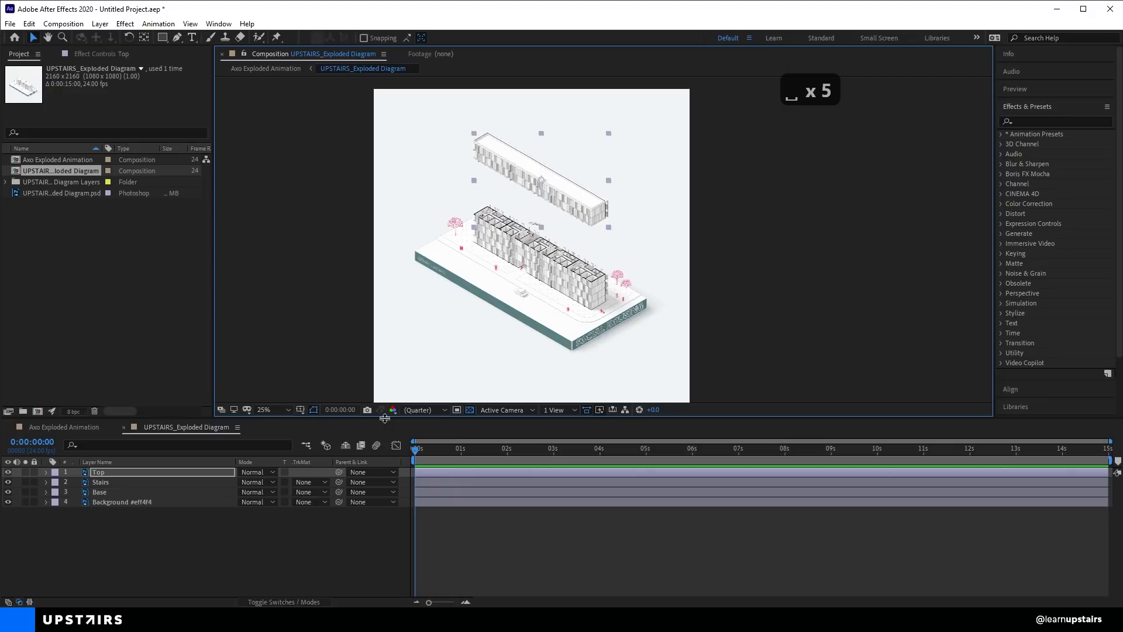
- Label the Top layer pink, Stairs peach, Base pale green and Background grey, and lock the Background layer
left_click(99, 498)
left_click(55, 498)
left_click(48, 518)
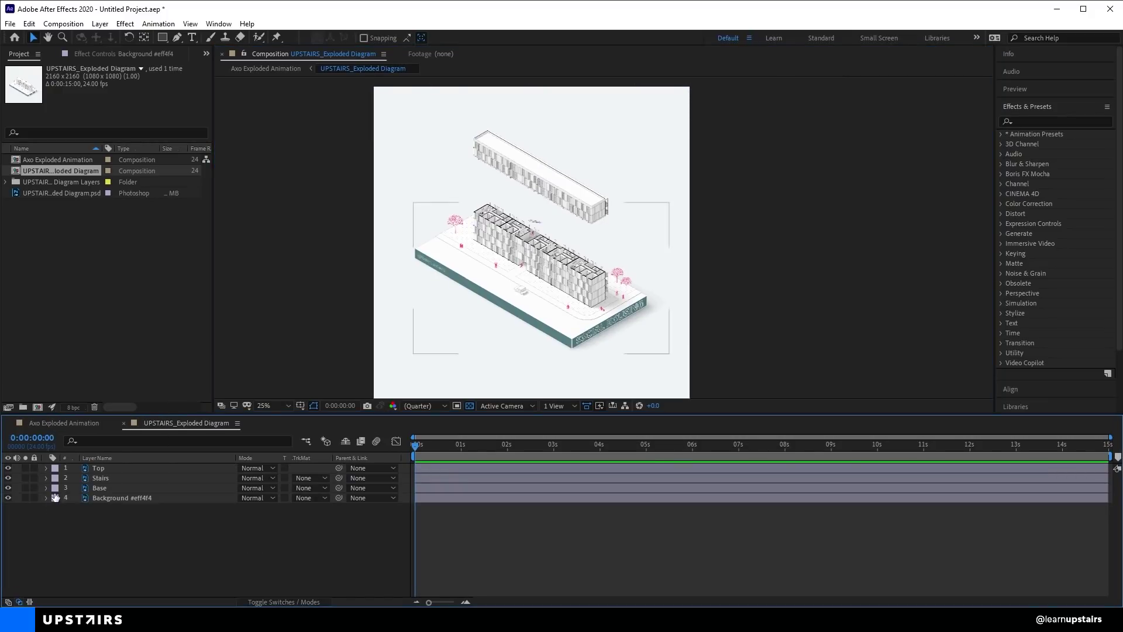
left_click(54, 498)
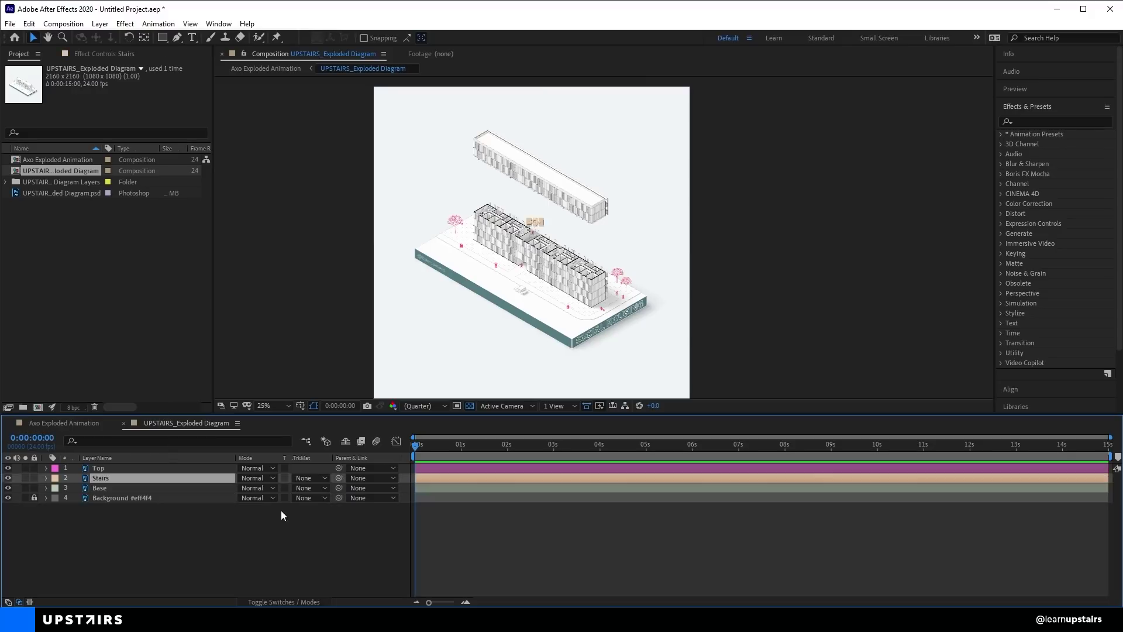
left_click(281, 510)
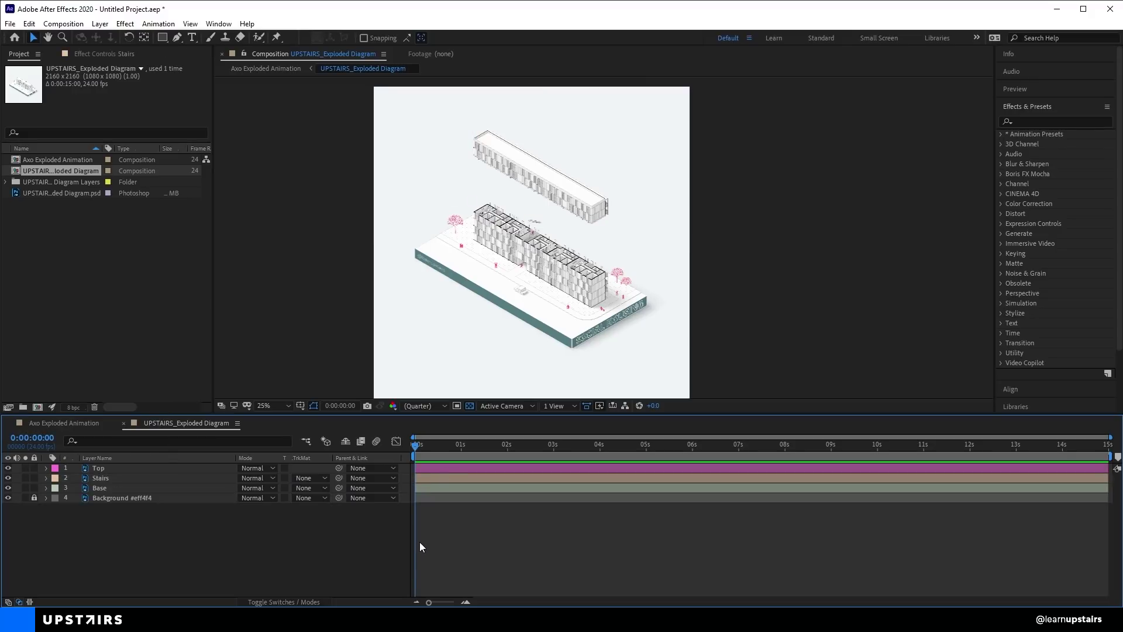
- Reveal the Top layer's Transform properties and set a first Position keyframe at 0:00:00:00
left_click(529, 307)
left_click(445, 468)
mouse_move(416, 444)
left_mouse_down()
mouse_move(1064, 450)
mouse_move(416, 455)
left_mouse_up()
left_click(142, 468)
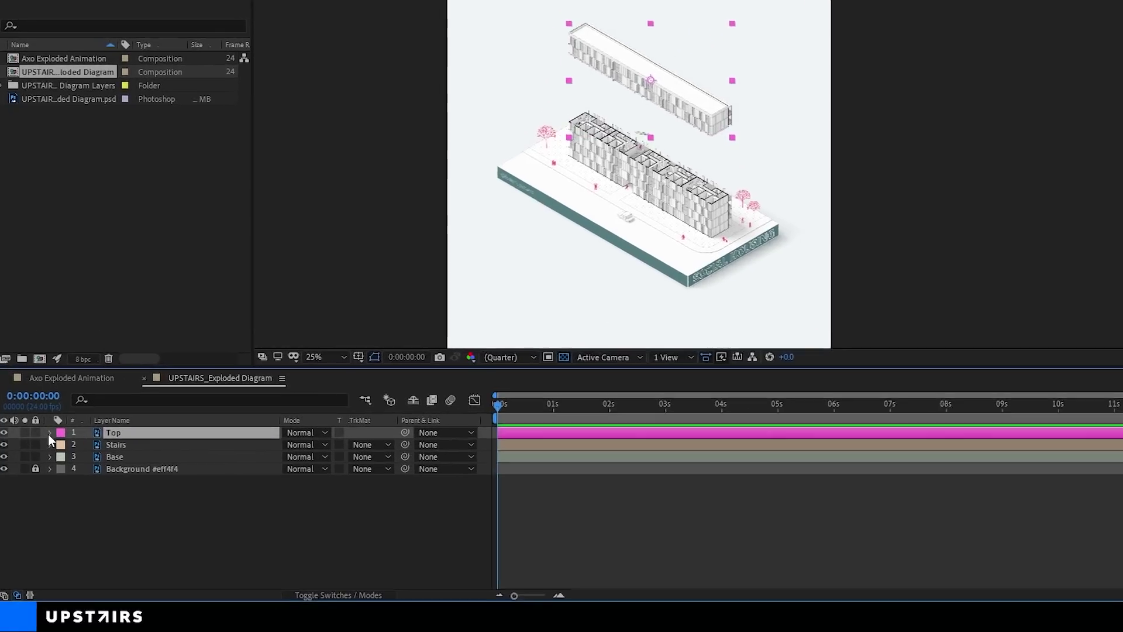
left_click(46, 467)
left_click(57, 478)
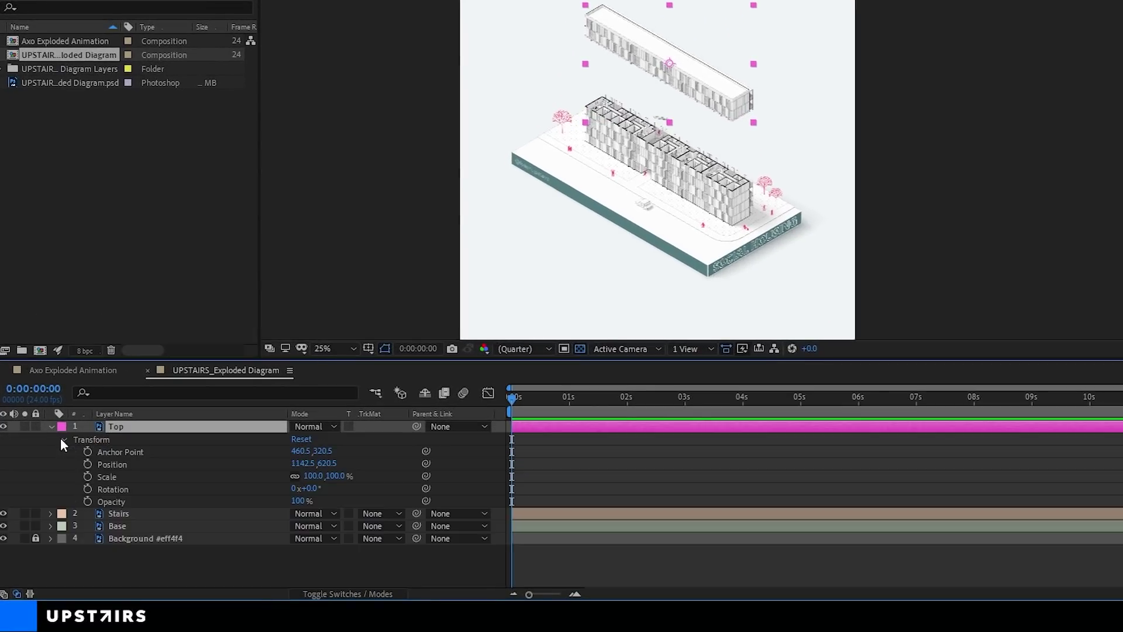
left_click(88, 463)
- At about 2.7 seconds, lower the Top layer towards the building to Position 1142.5, 944.5, adding a second keyframe
left_click_drag(534, 396, 666, 393)
left_click_drag(728, 86, 729, 145)
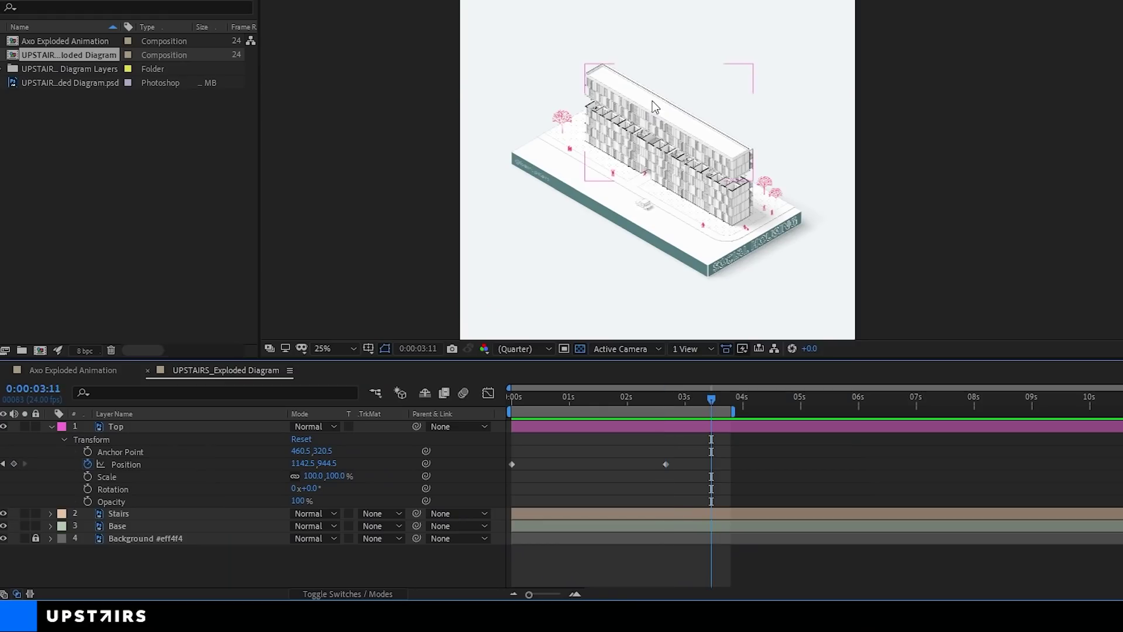
scroll(652, 88, "up", 4)
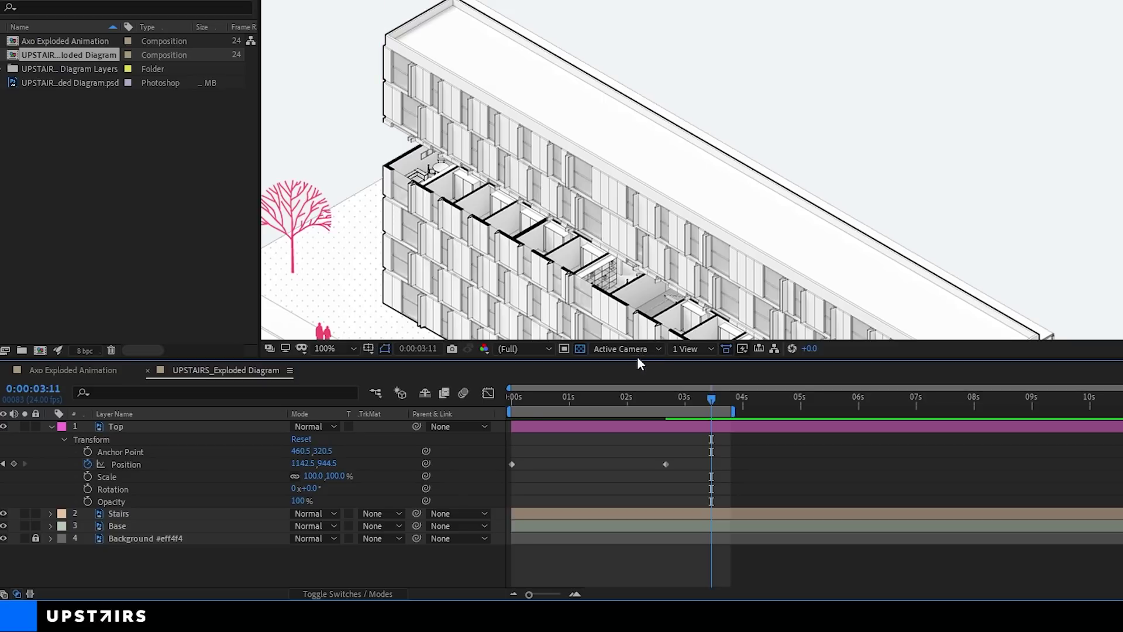
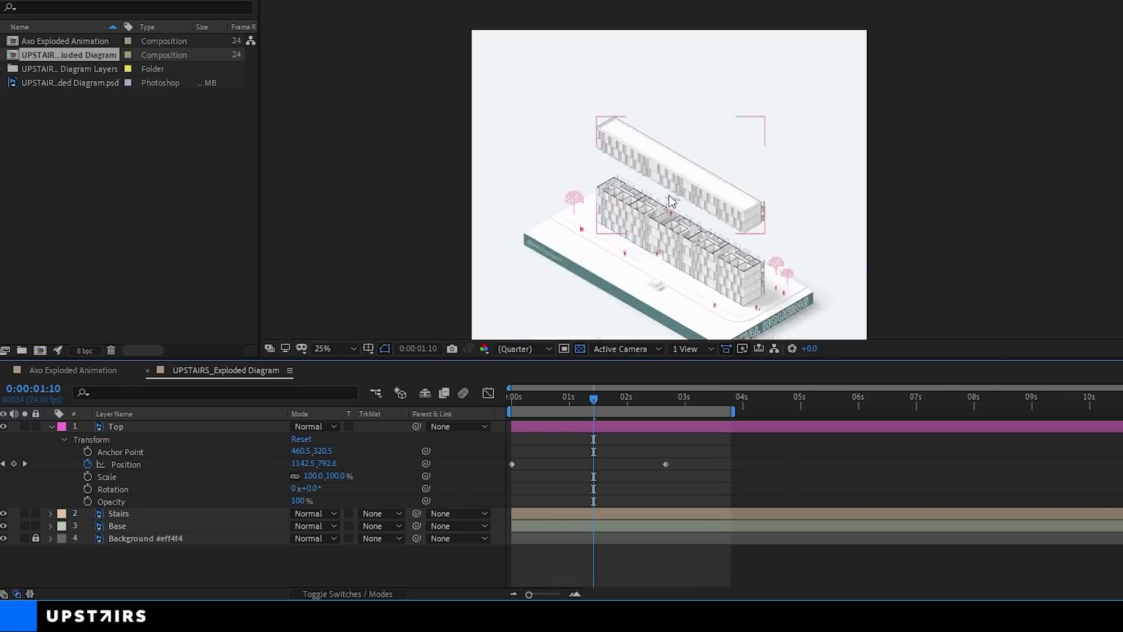
- Delete both existing Position keyframes from the Top layer
left_click_drag(669, 224, 660, 170)
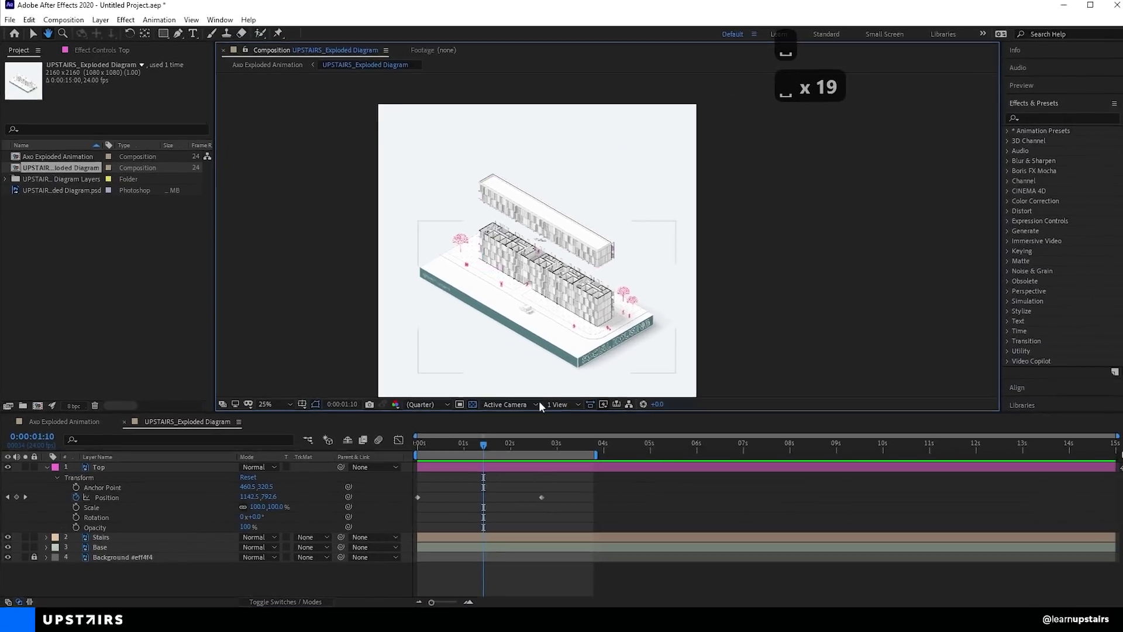
left_click(639, 447)
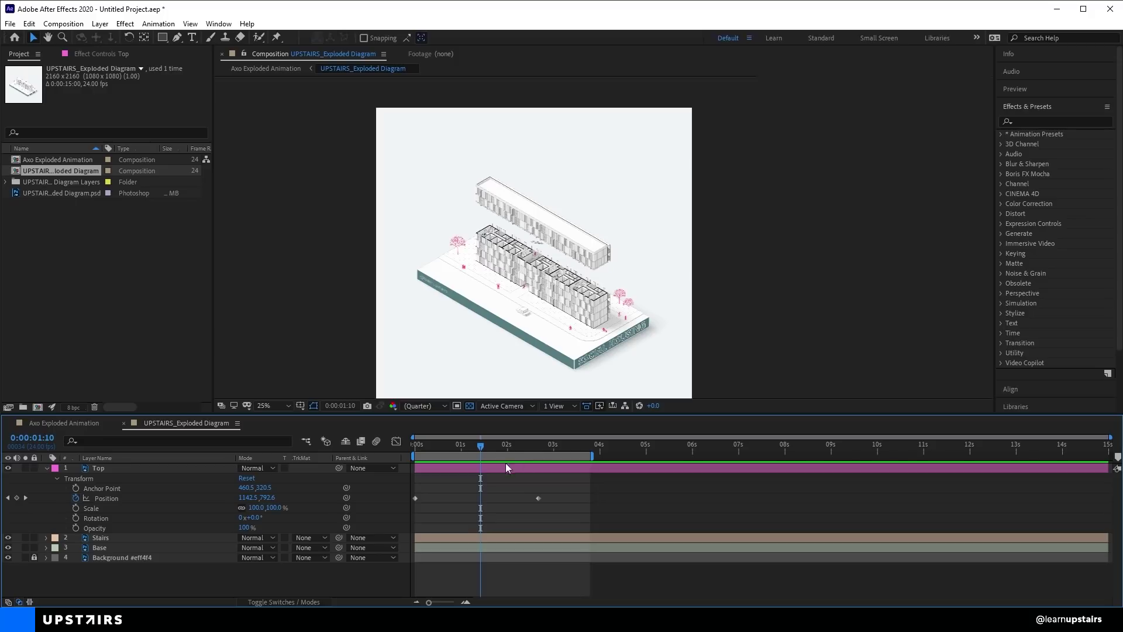
left_click(418, 499)
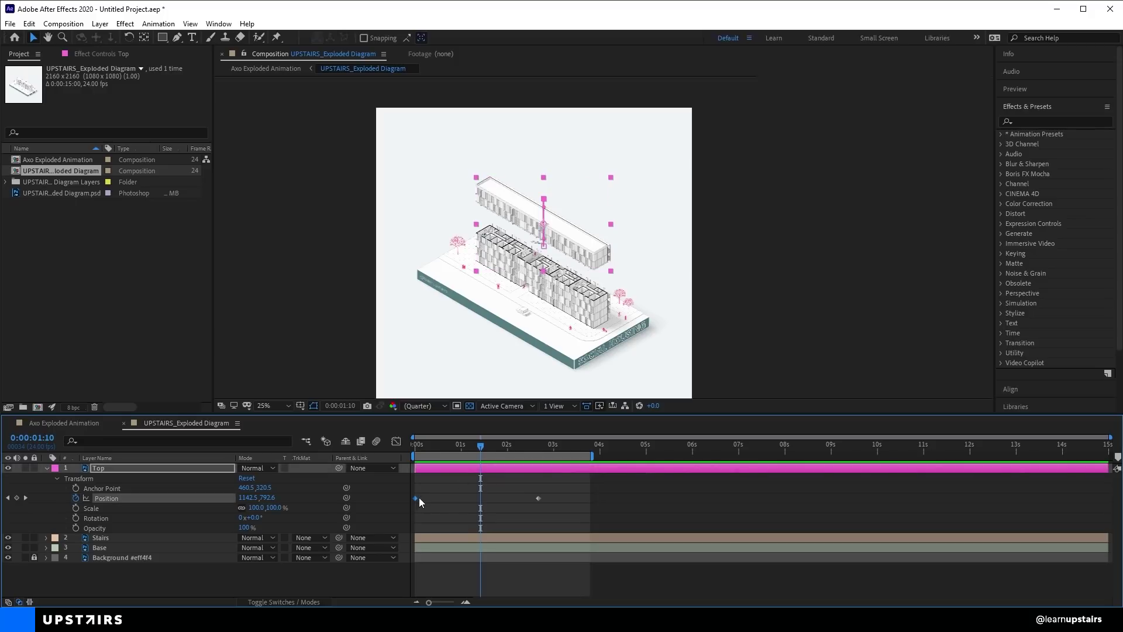
key("Delete")
left_click(539, 499)
key("Delete")
- Lower the Top layer onto the building at Position 1142.5, 1003.8 and keyframe its Position at 0:00:01:00
scroll(543, 259, "up", 2)
scroll(542, 258, "up", 1)
left_click_drag(278, 141, 388, 209)
scroll(388, 208, "up", 2)
left_click_drag(440, 134, 445, 271)
scroll(447, 264, "down", 4)
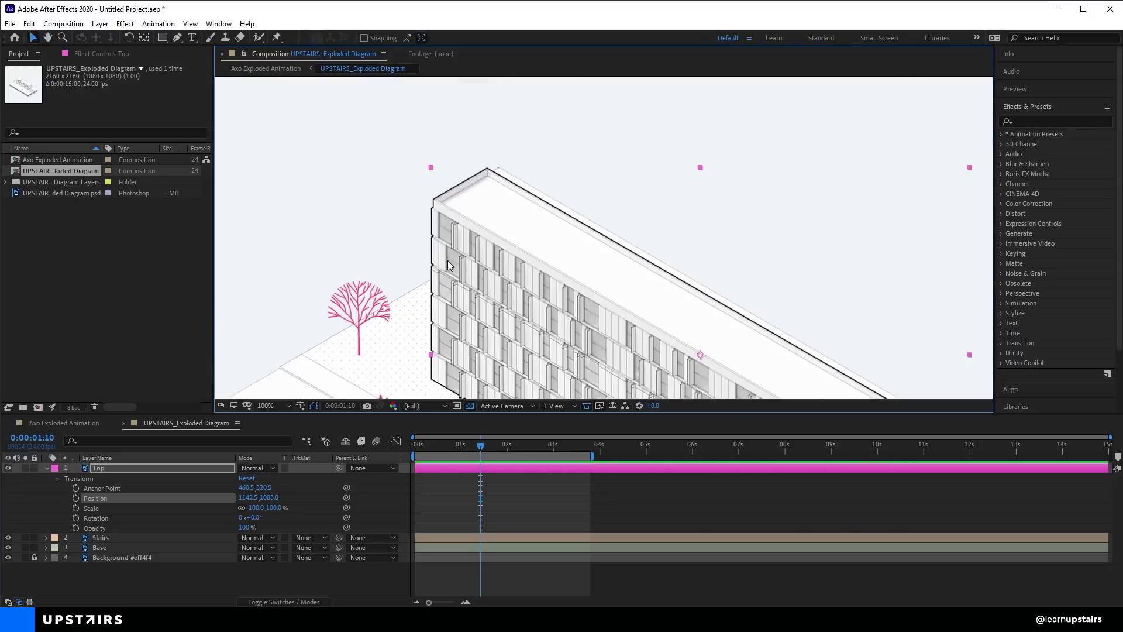
scroll(447, 265, "down", 2)
scroll(533, 353, "up", 1)
left_click_drag(494, 312, 584, 312)
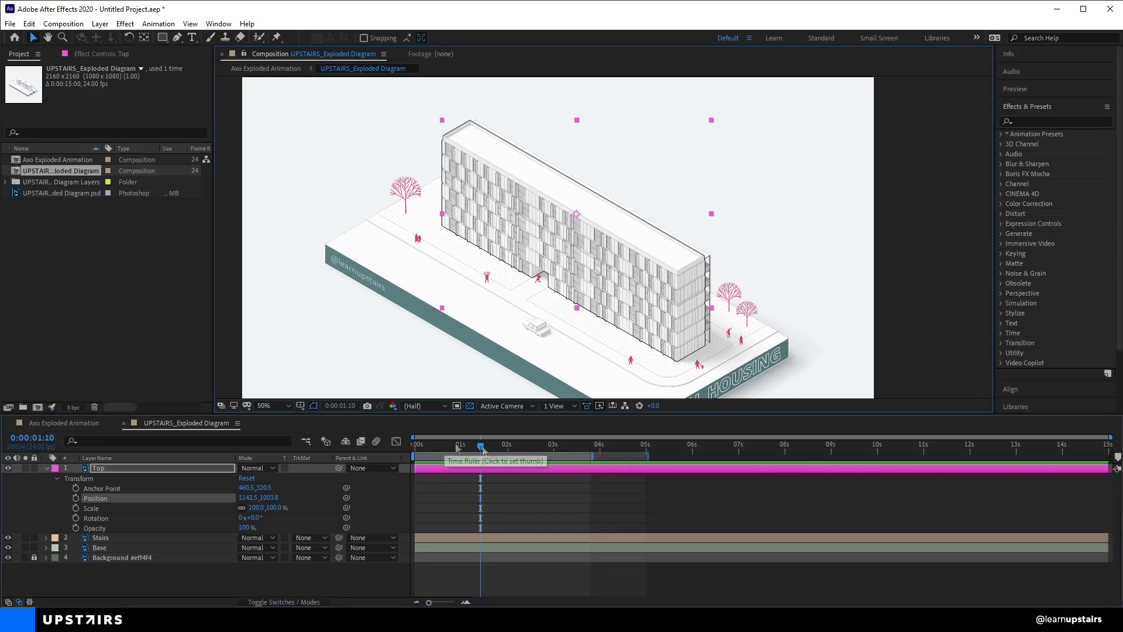
left_click_drag(480, 447, 464, 453)
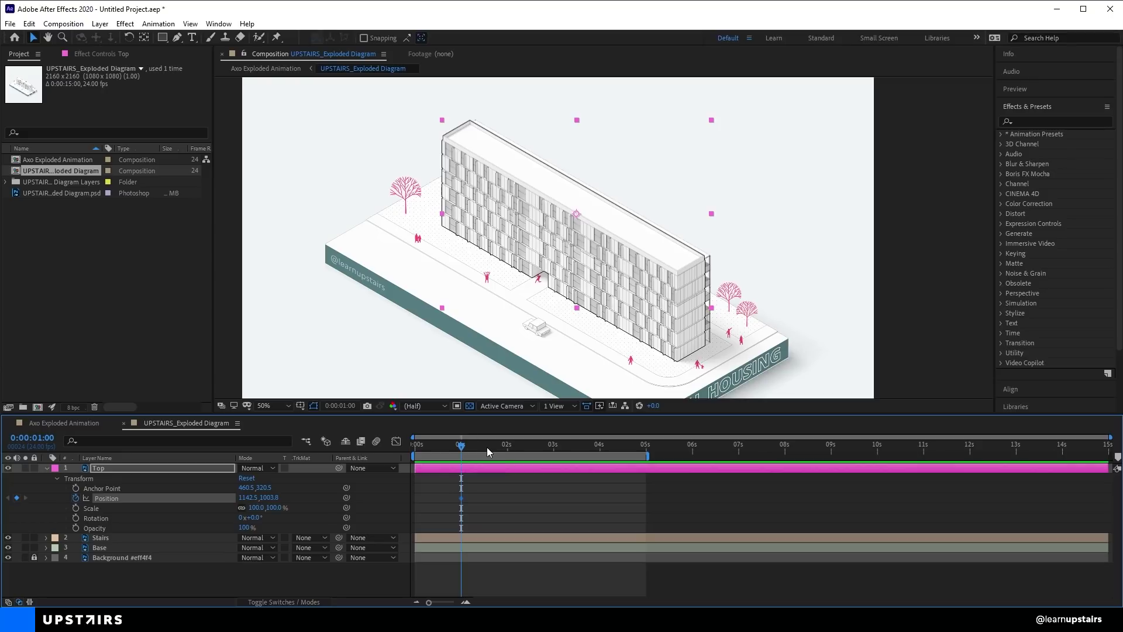
- At 0:00:02:12, raise the Top layer straight up to Position 1142.5, 521.8, adding a second keyframe
left_click_drag(486, 446, 530, 449)
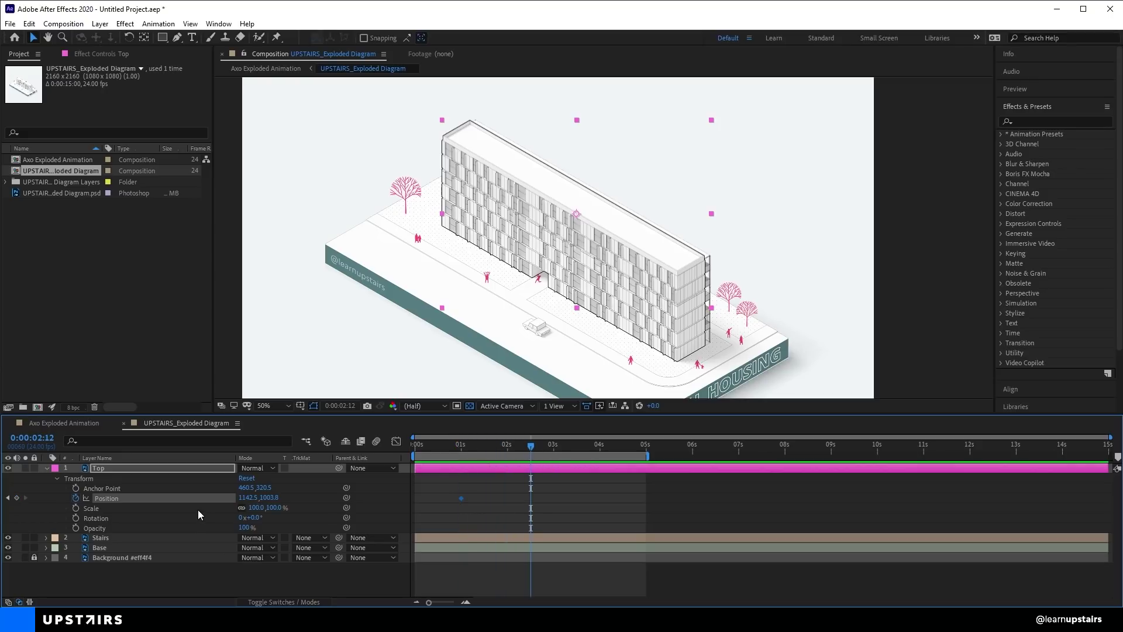
key("space")
left_click_drag(599, 206, 568, 204)
key("space")
scroll(574, 249, "down", 2)
key("space")
key("space")
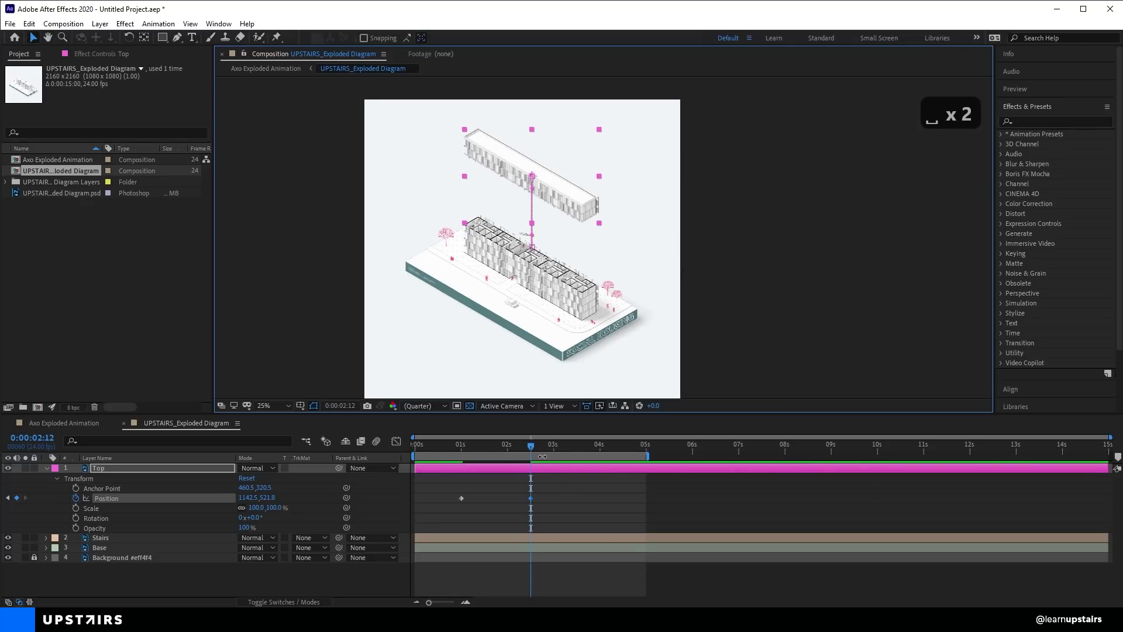
- Copy the Top layer's first Position keyframe to 0:00:04:00 and preview the rise and return
left_click_drag(533, 447, 602, 452)
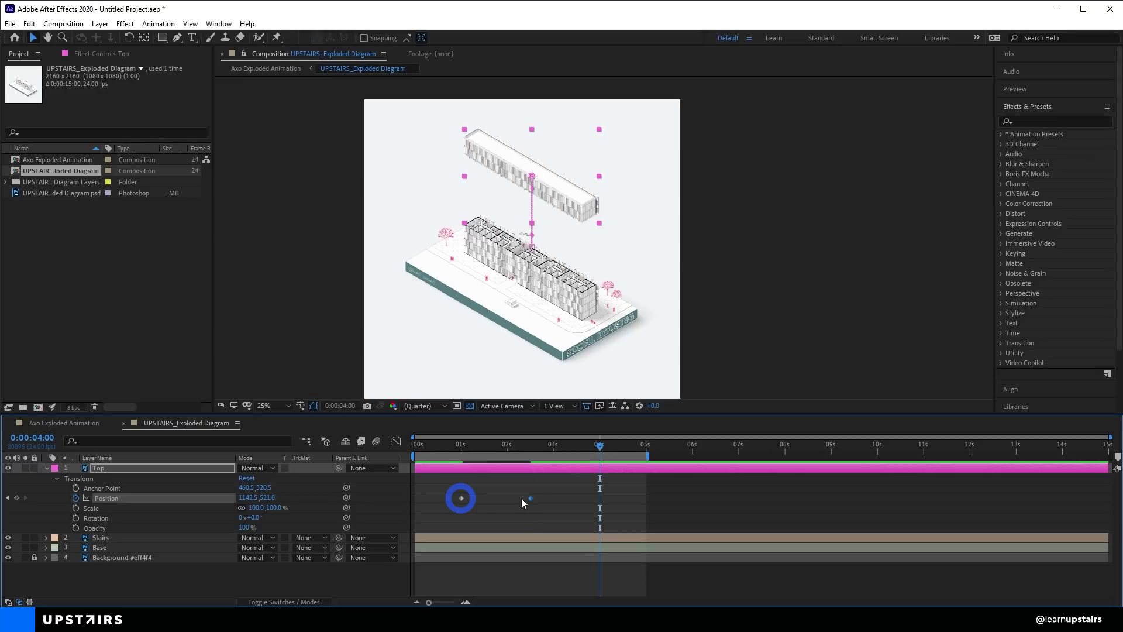
left_click(462, 498)
key("ctrl+c")
key("ctrl+v")
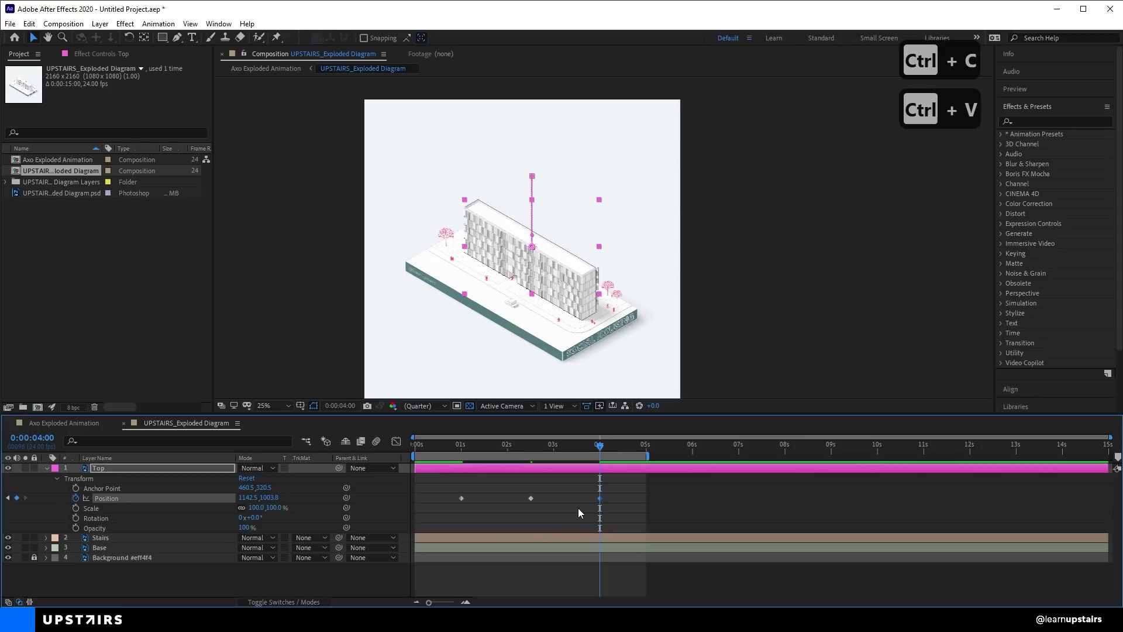
left_click(578, 508)
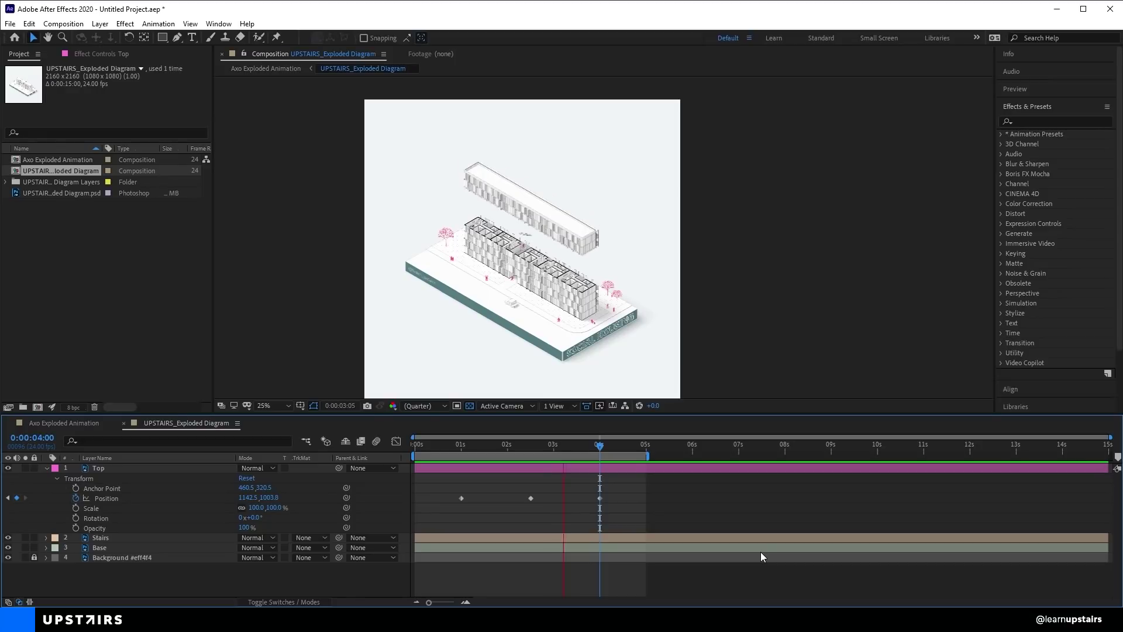
key("space")
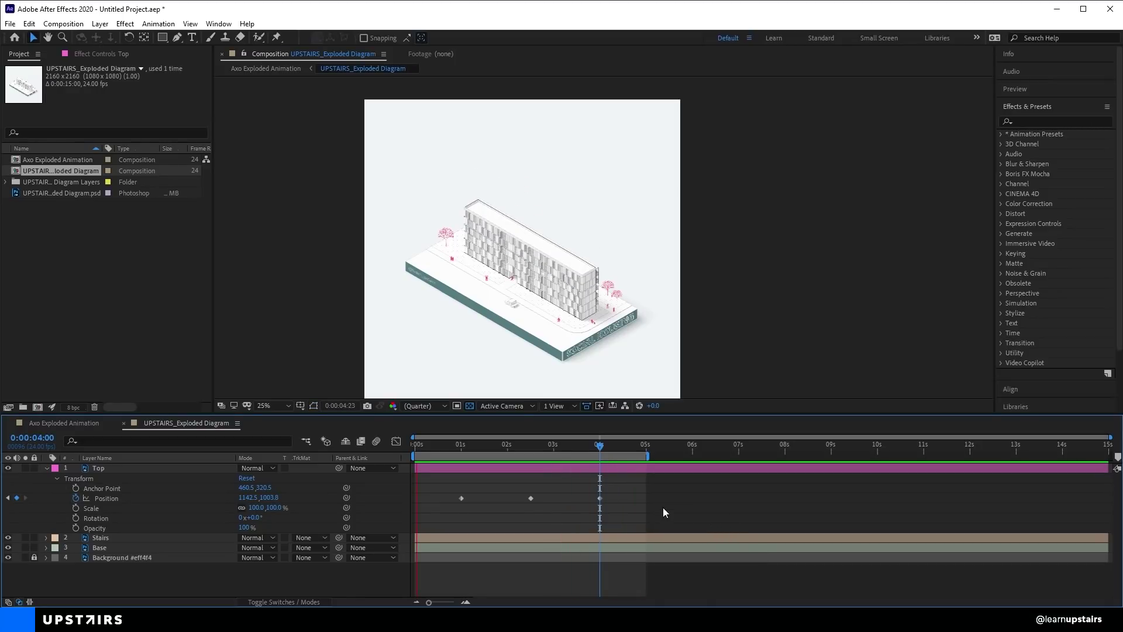
left_click_drag(441, 444, 563, 446)
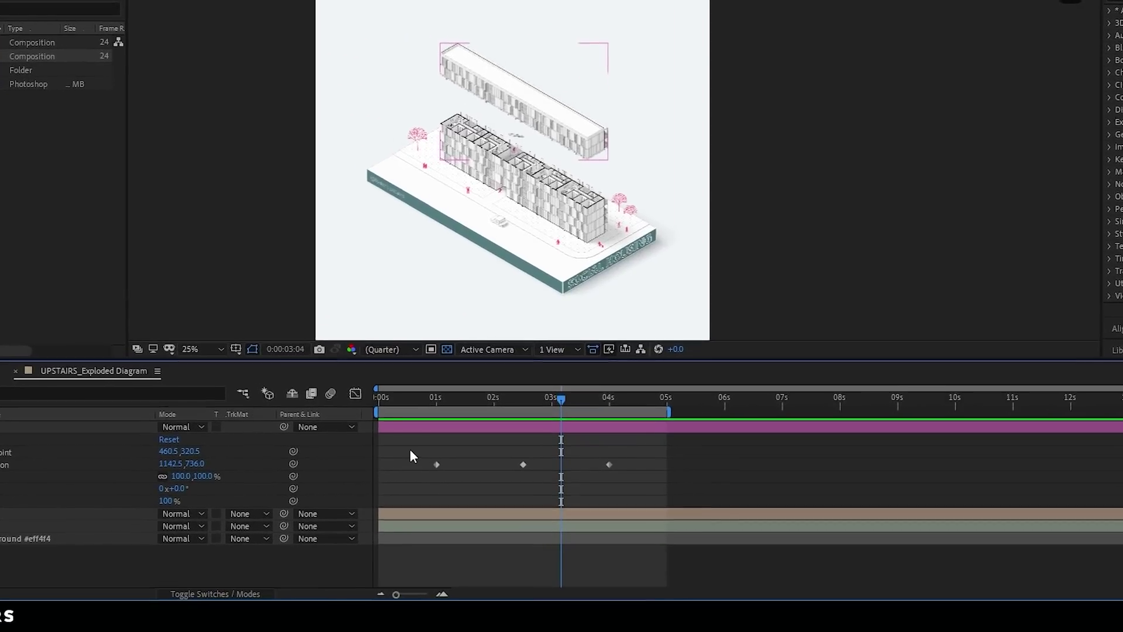
- Apply Easy Ease to all three of the Top layer's Position keyframes and preview the motion
left_click_drag(440, 488, 627, 477)
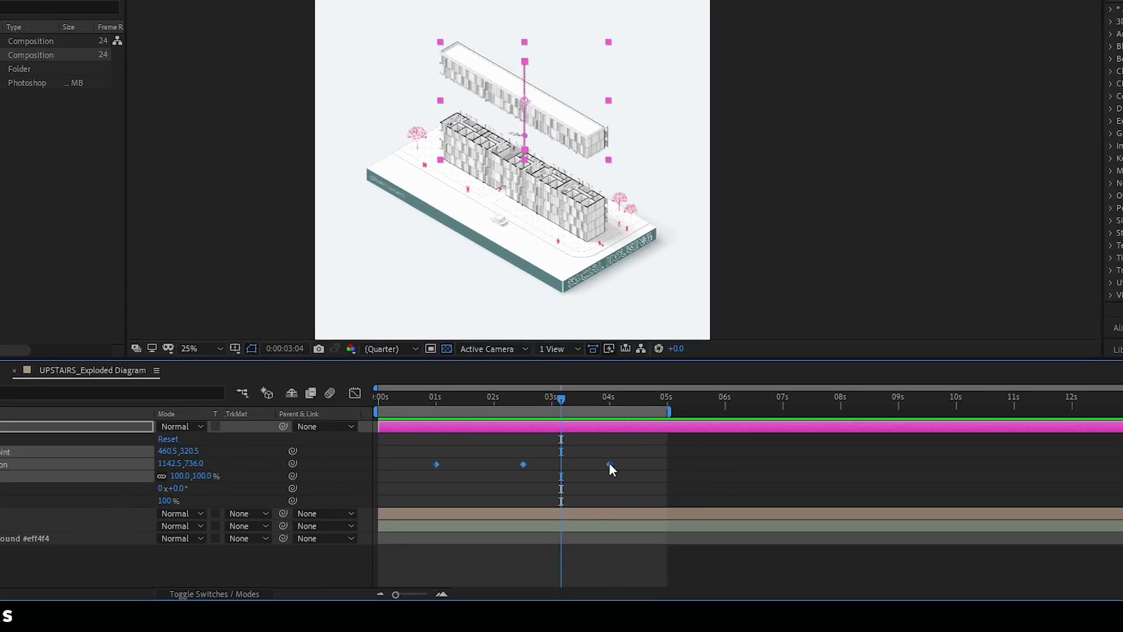
right_click(609, 463)
mouse_move(623, 456)
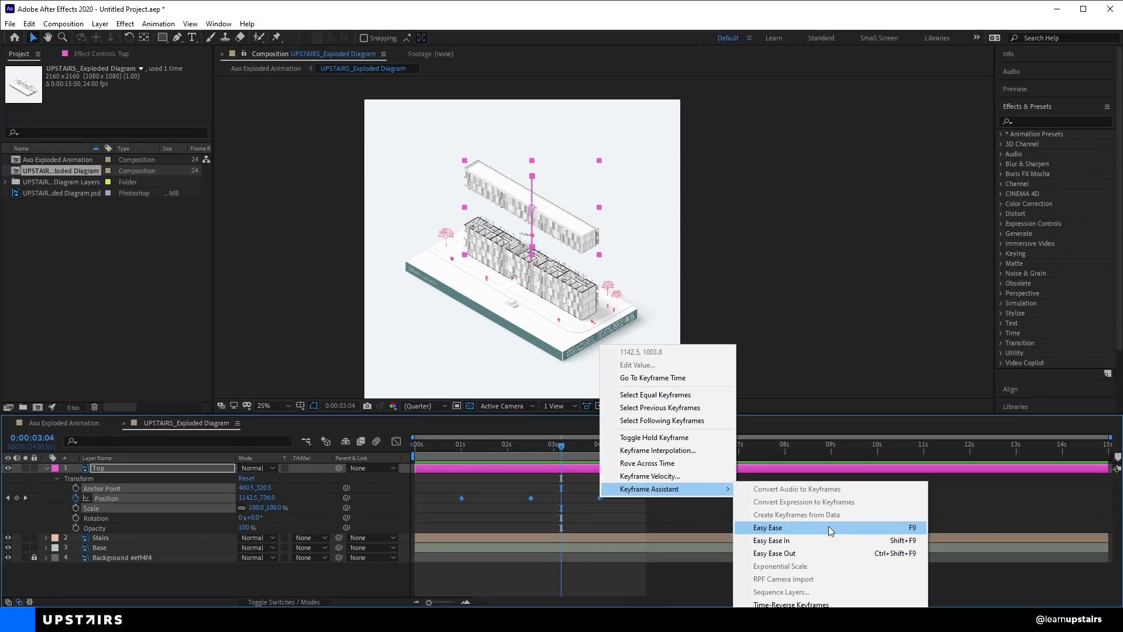
left_click(831, 503)
left_click_drag(617, 503, 441, 488)
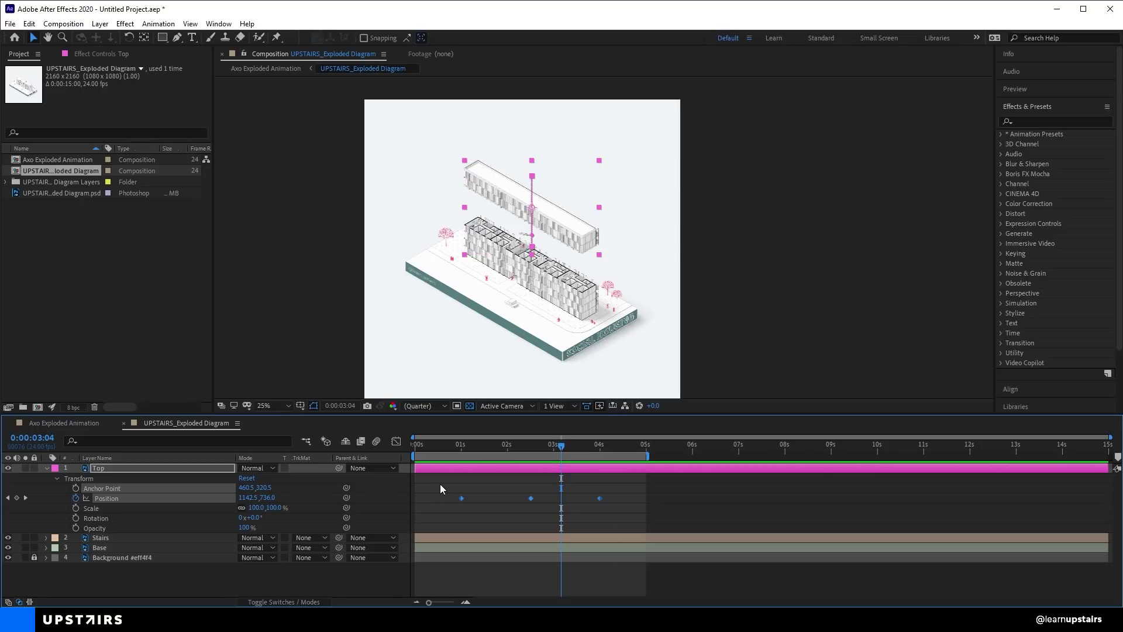
key("F9")
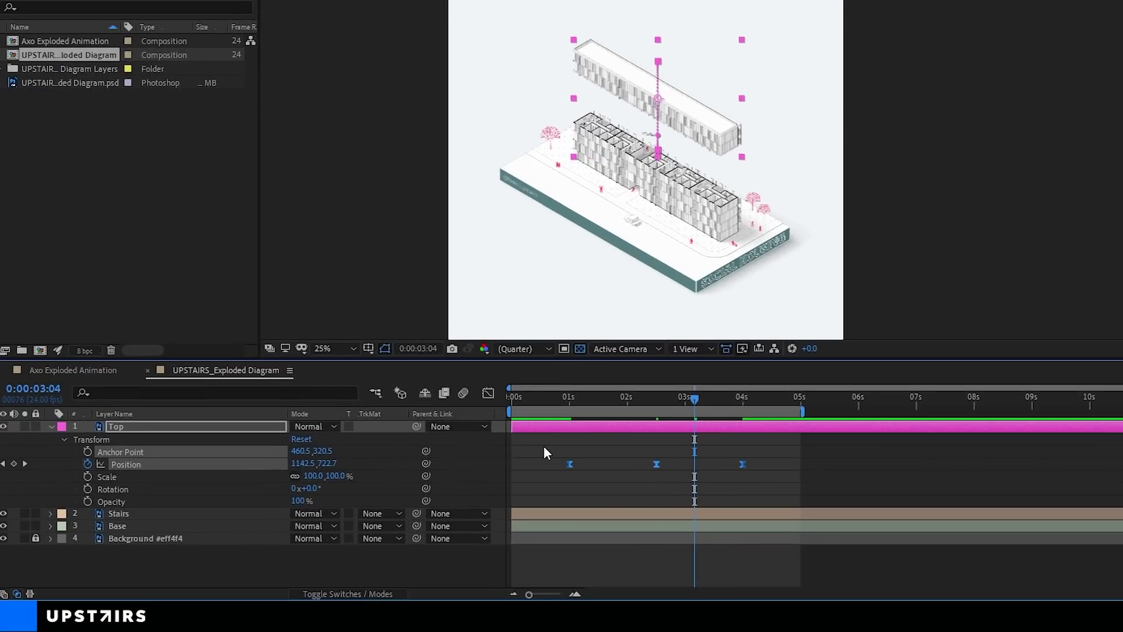
key("space")
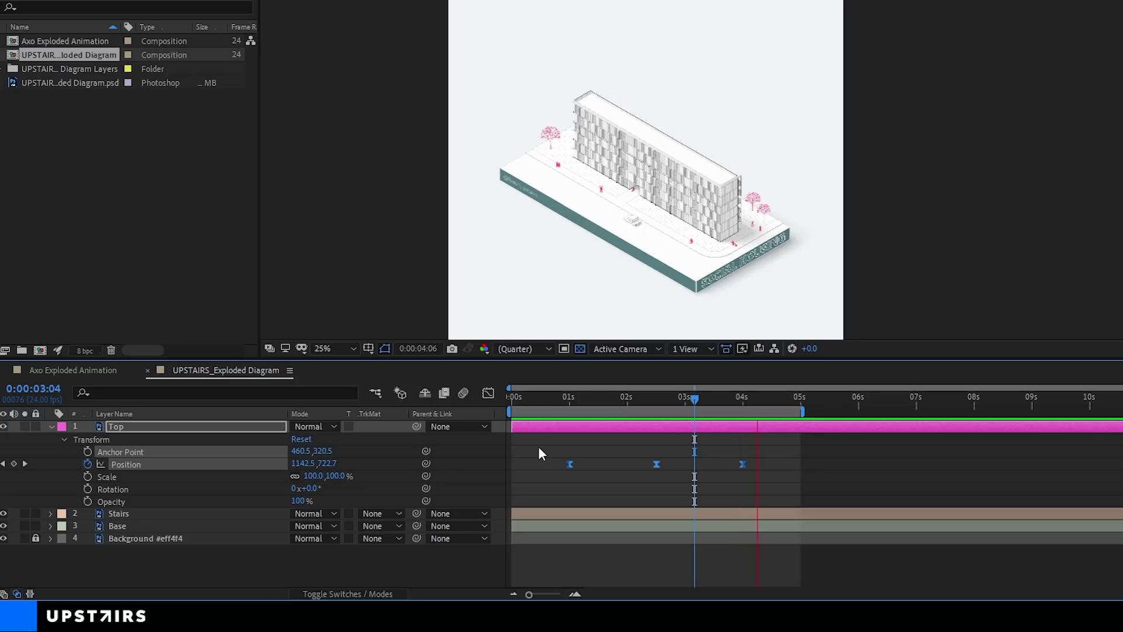
left_click(522, 399)
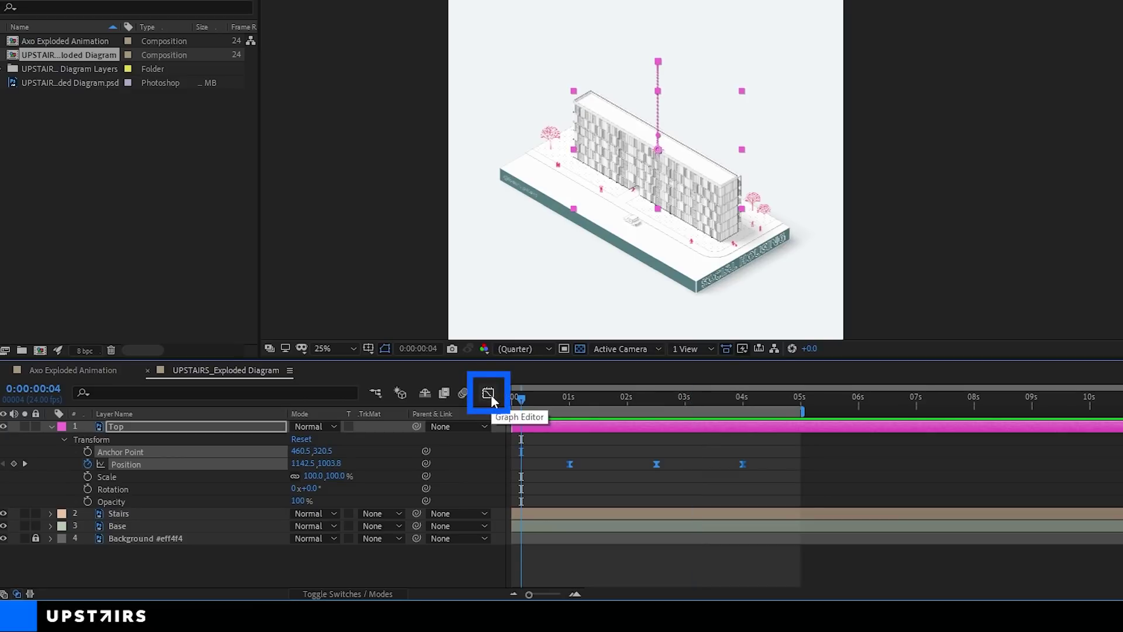
- In the Graph Editor, lengthen the easing on both sides of the middle Position keyframe and preview the motion
left_click(489, 395)
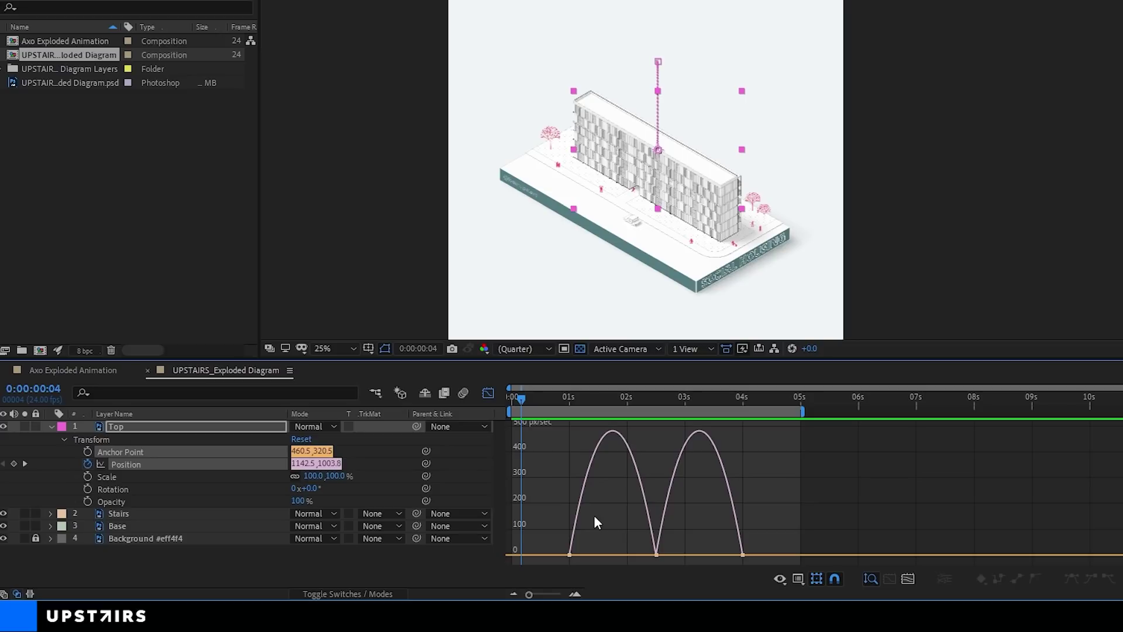
left_click(656, 555)
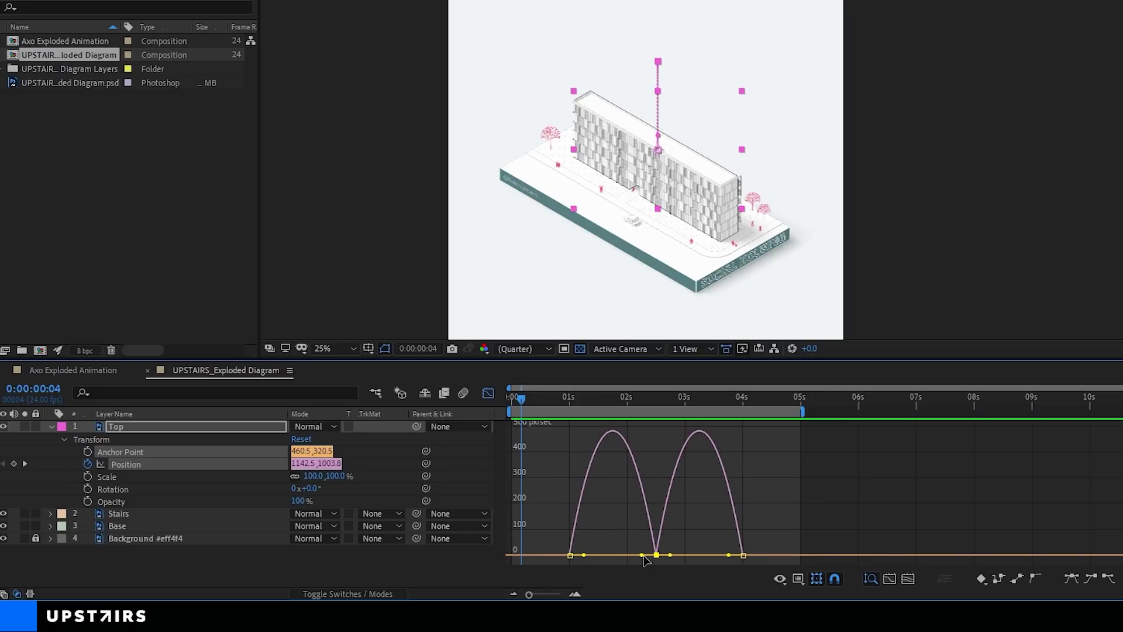
left_click_drag(642, 556, 719, 555)
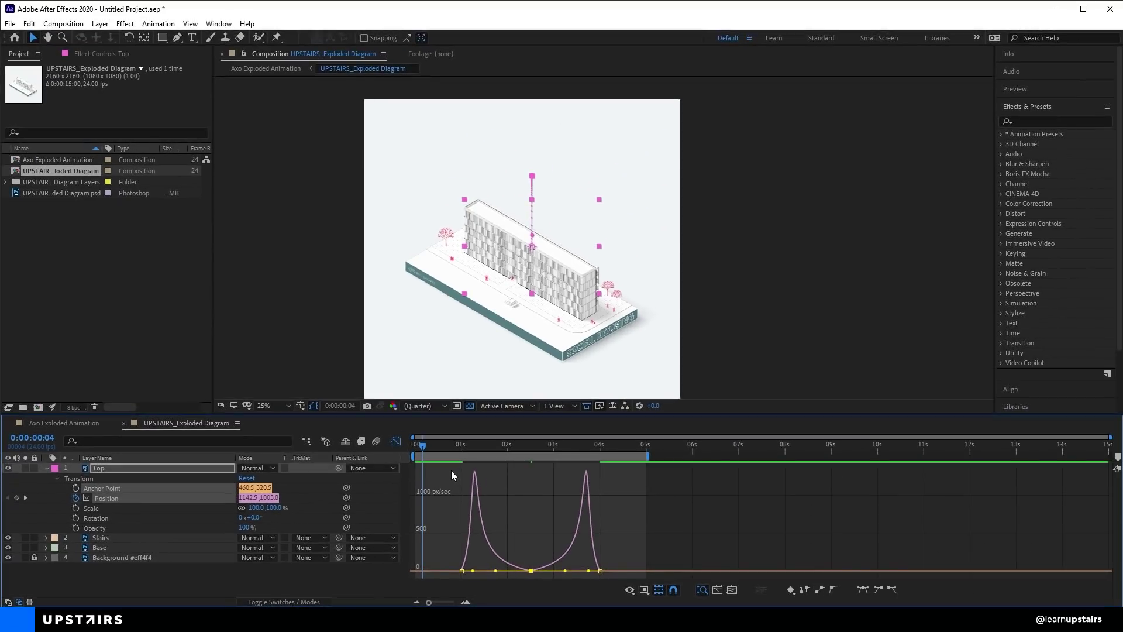
key("space")
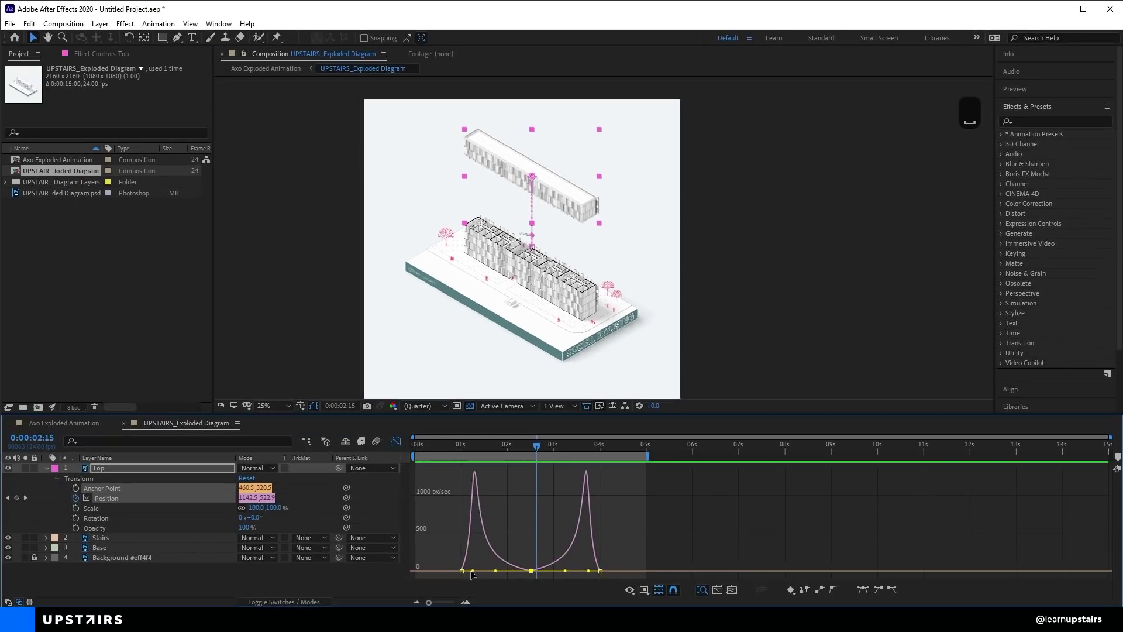
- Shorten the speed handles of the first and last Position keyframes to make the curve peaks steeper, and preview the motion
left_click_drag(472, 571, 459, 572)
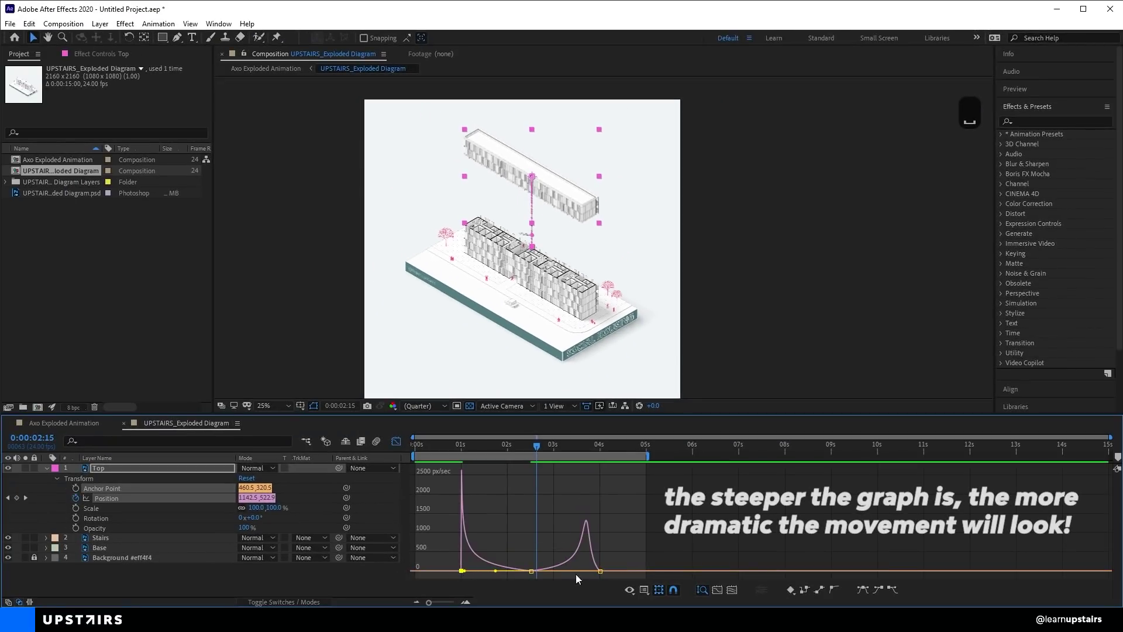
left_click(600, 572)
left_click_drag(589, 572, 598, 571)
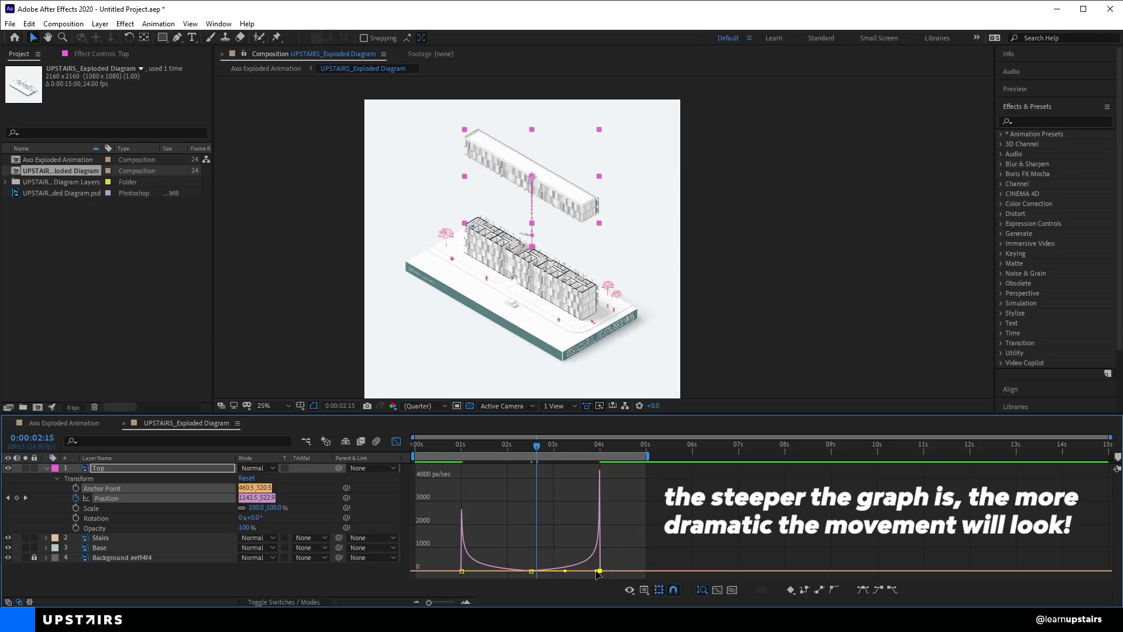
key("ctrl+z")
left_click_drag(589, 571, 602, 576)
left_click(462, 571)
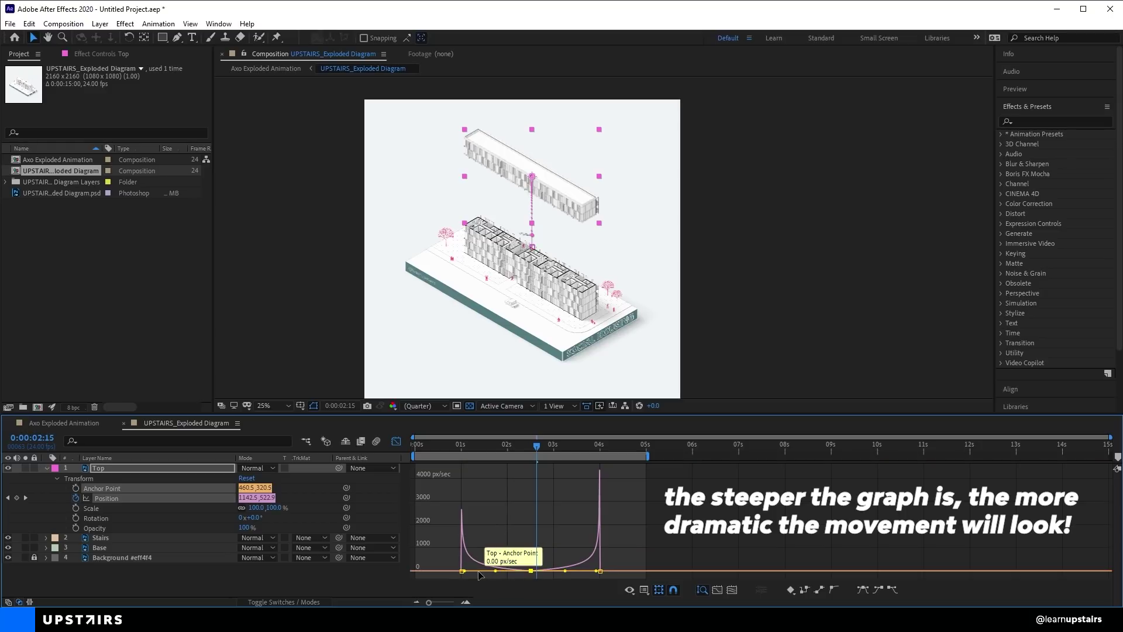
key("space")
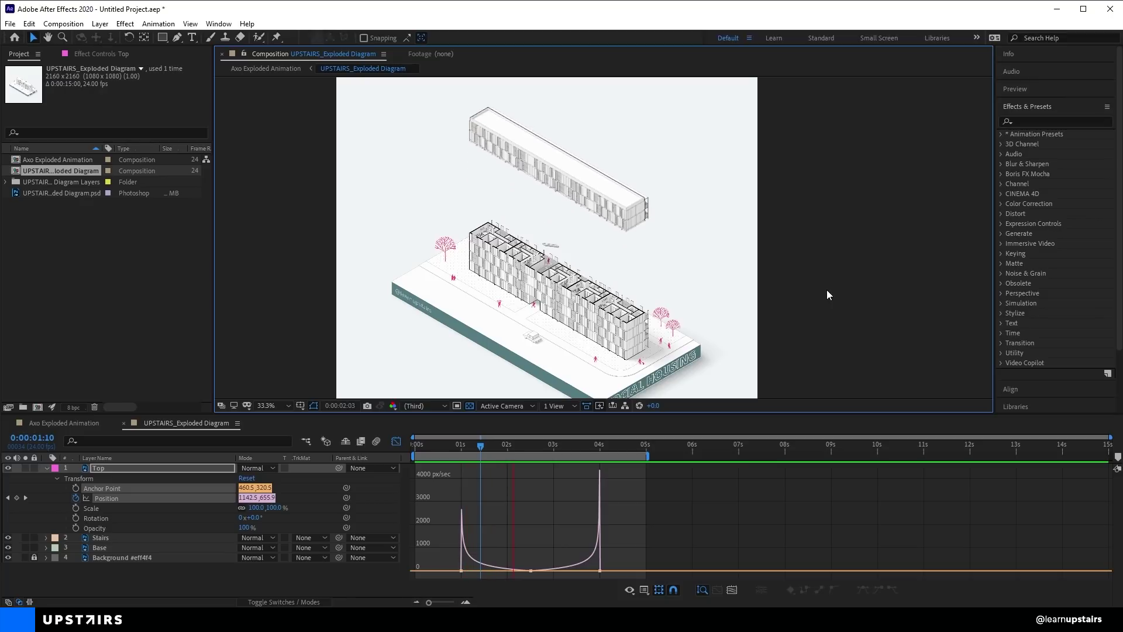
key("space")
- Collapse the Top layer's properties and close the Graph Editor
left_click(87, 469)
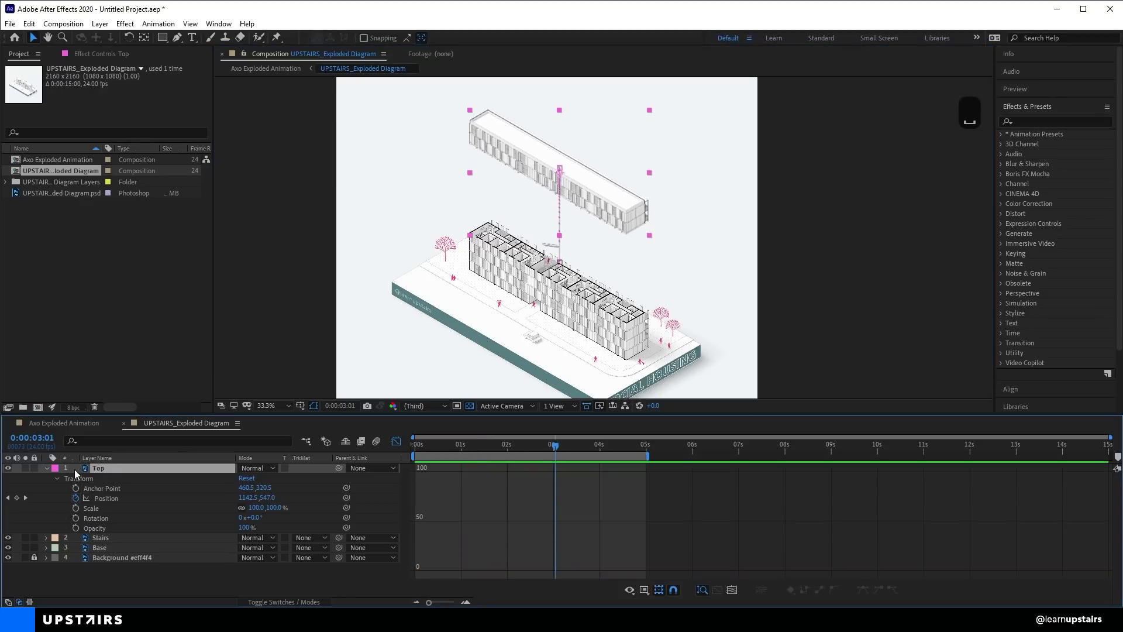
left_click(46, 470)
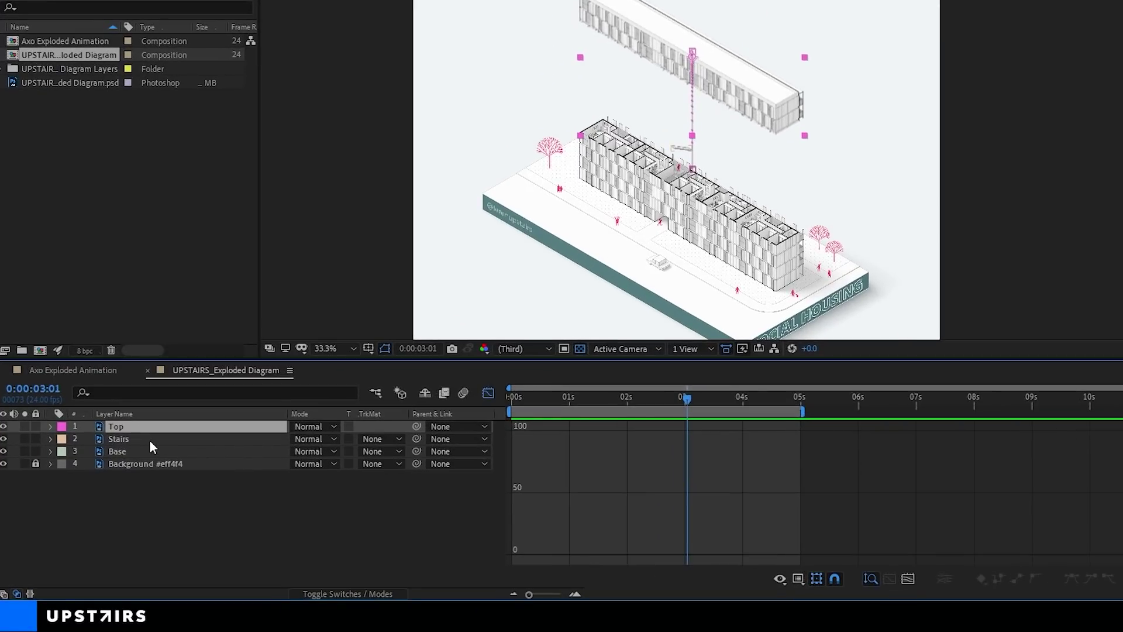
left_click(488, 393)
- Reveal only the Position property of the Stairs layer and the keyframed properties of the Top layer
left_click(156, 440)
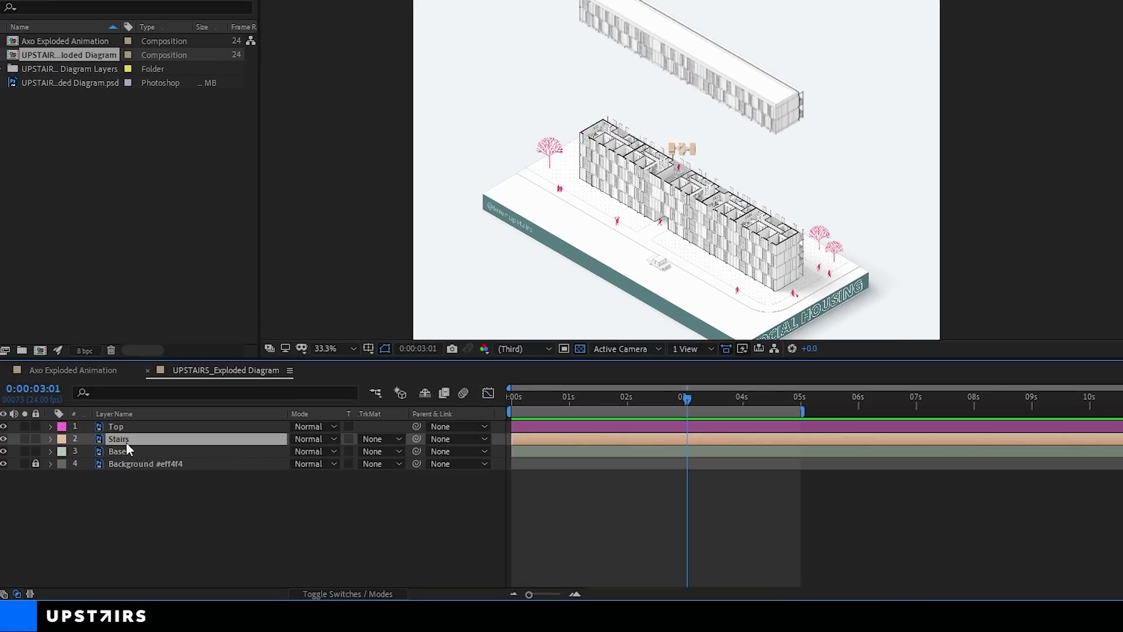
key("p")
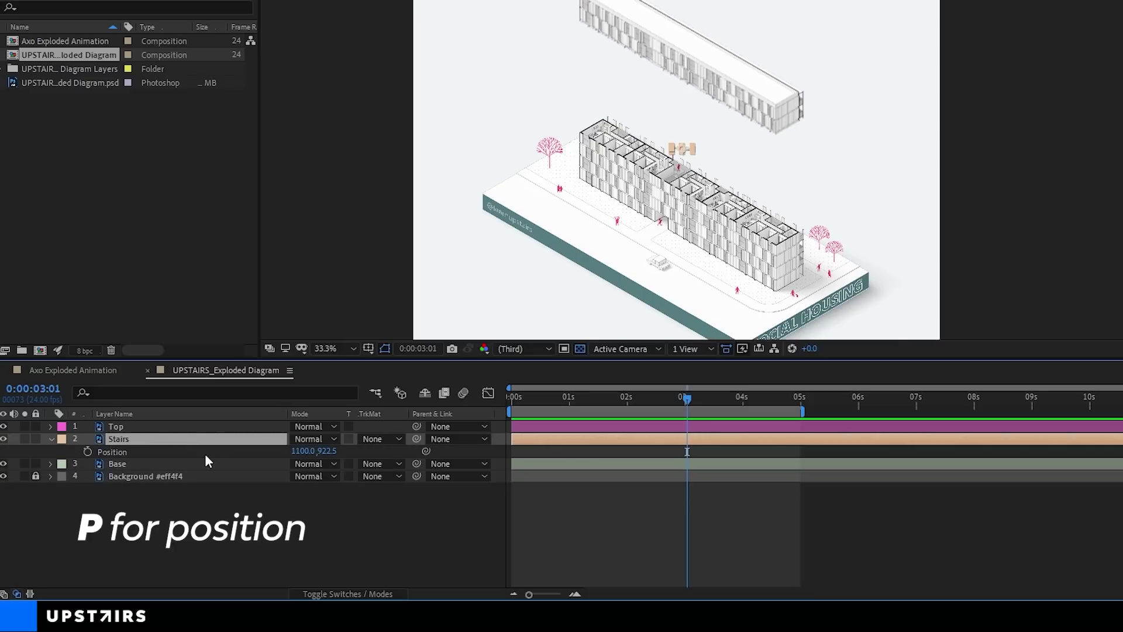
left_click(150, 427)
key("u")
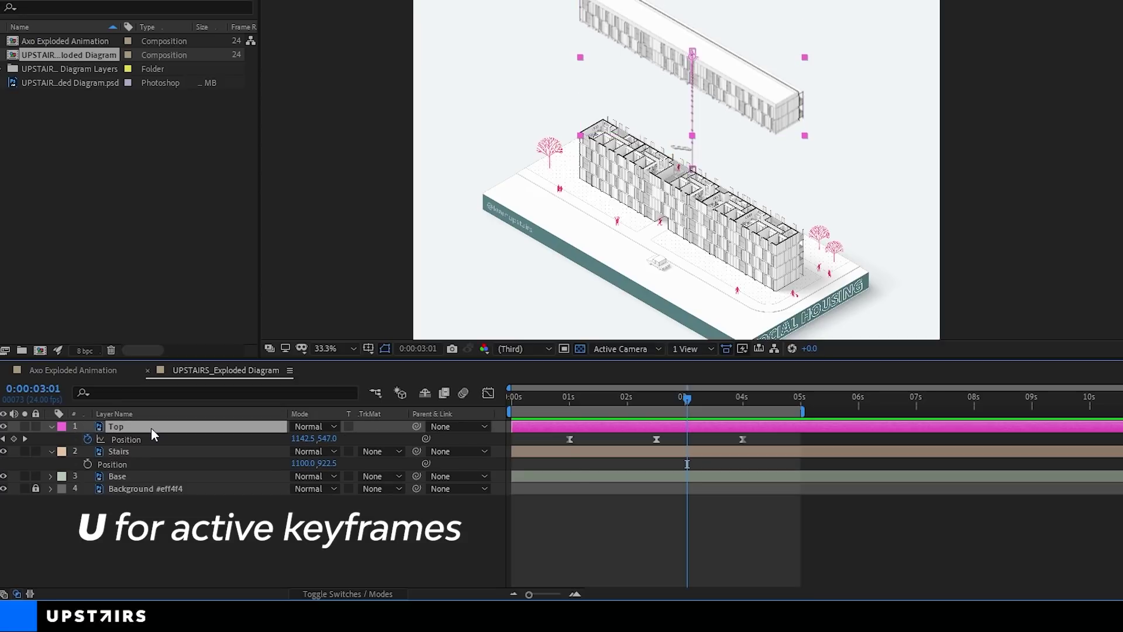
- At 0:00:01:04, keyframe the Stairs layer's Position and lower the stairs into the building to 1100.0, 1042.5
left_click_drag(567, 401, 732, 402)
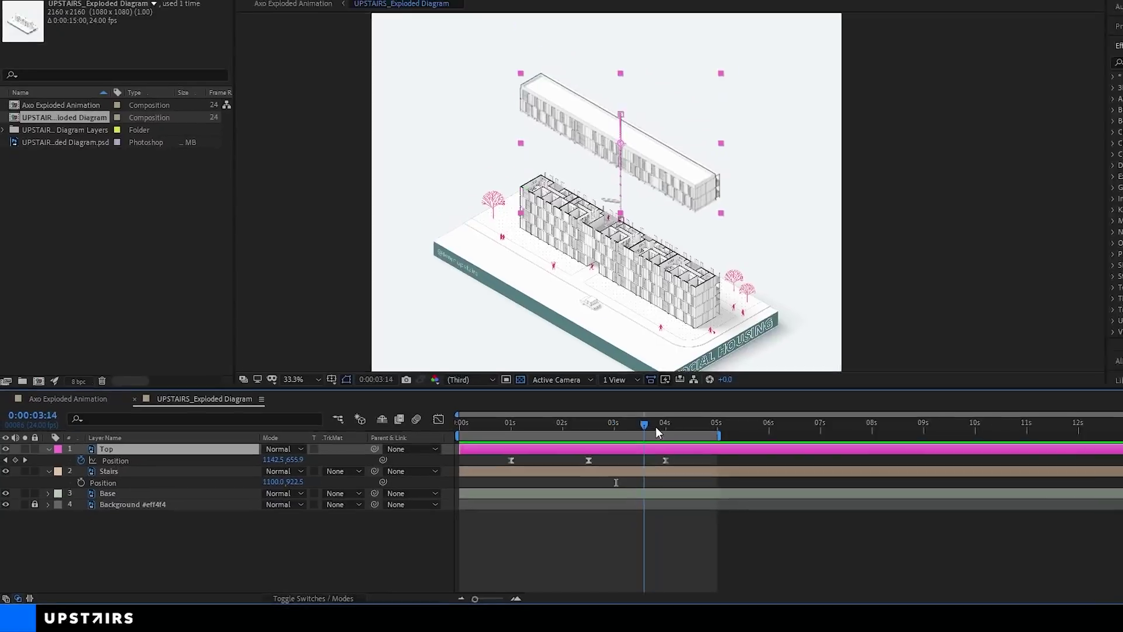
left_click_drag(655, 431, 466, 455)
left_click(76, 497)
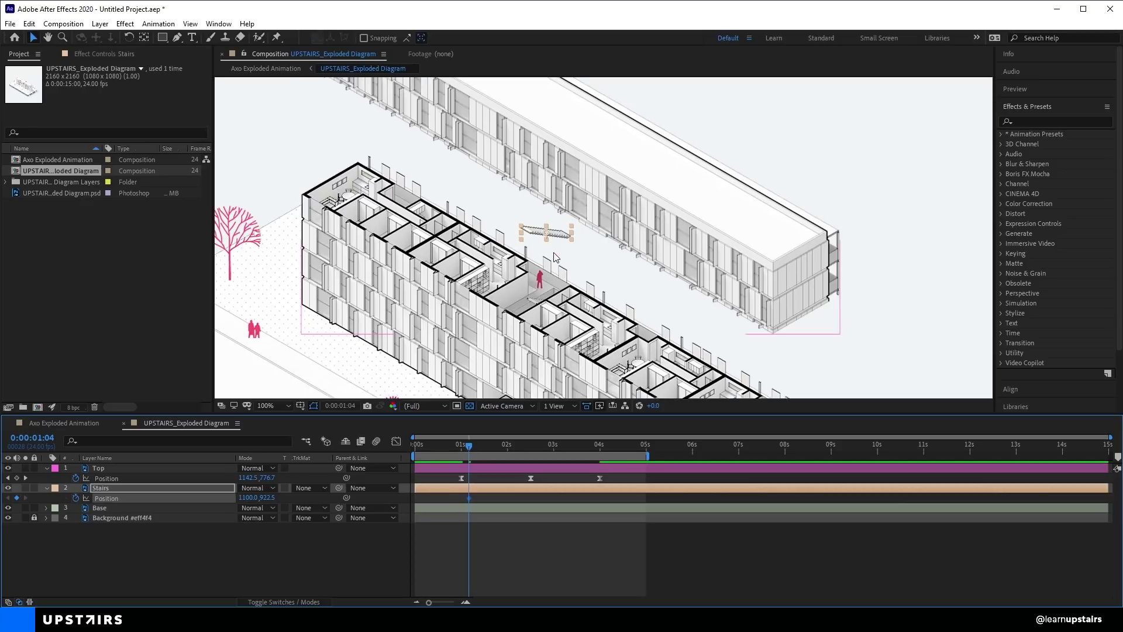
scroll(557, 253, "up", 3)
left_click_drag(558, 244, 560, 306)
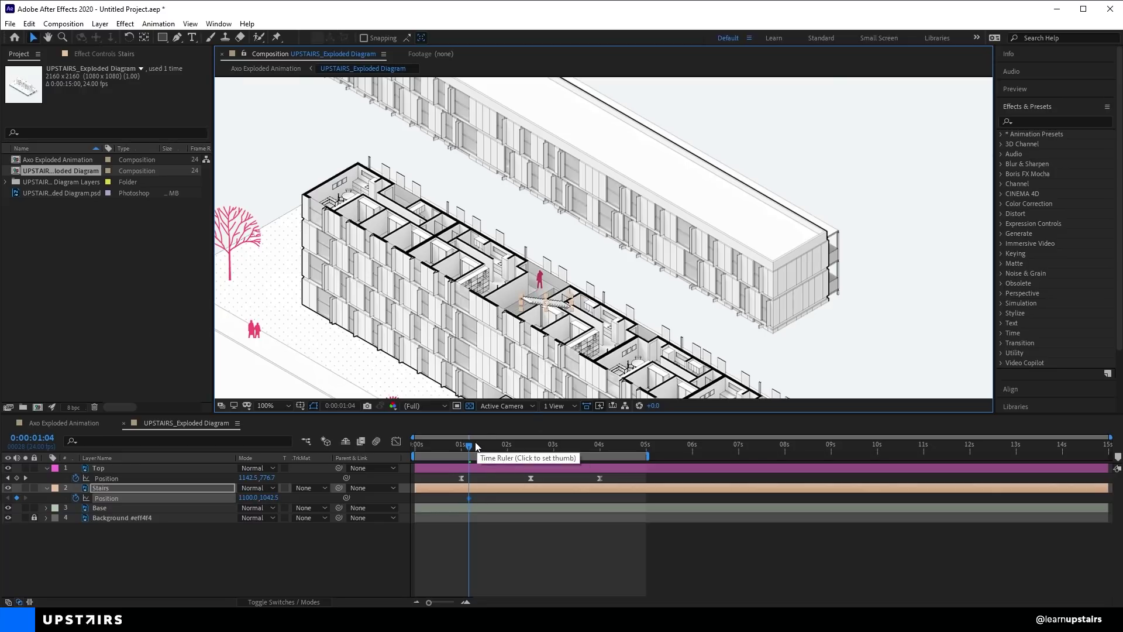
- At 0:00:02:12, raise the Stairs layer above the building to Position 1100.0, 784.5, adding a second keyframe
left_click_drag(470, 446, 532, 447)
left_click_drag(567, 304, 553, 216)
key("space")
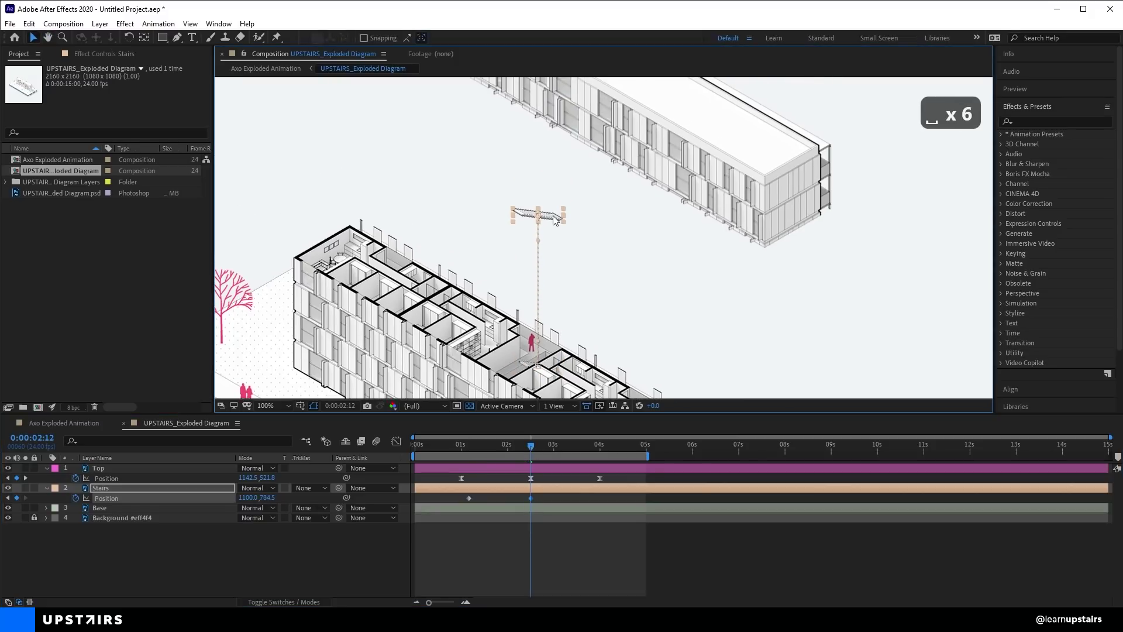
- Copy the Stairs layer's first Position keyframe to 0:00:03:18 so the stairs return to 1100.0, 1042.5
left_click(534, 446)
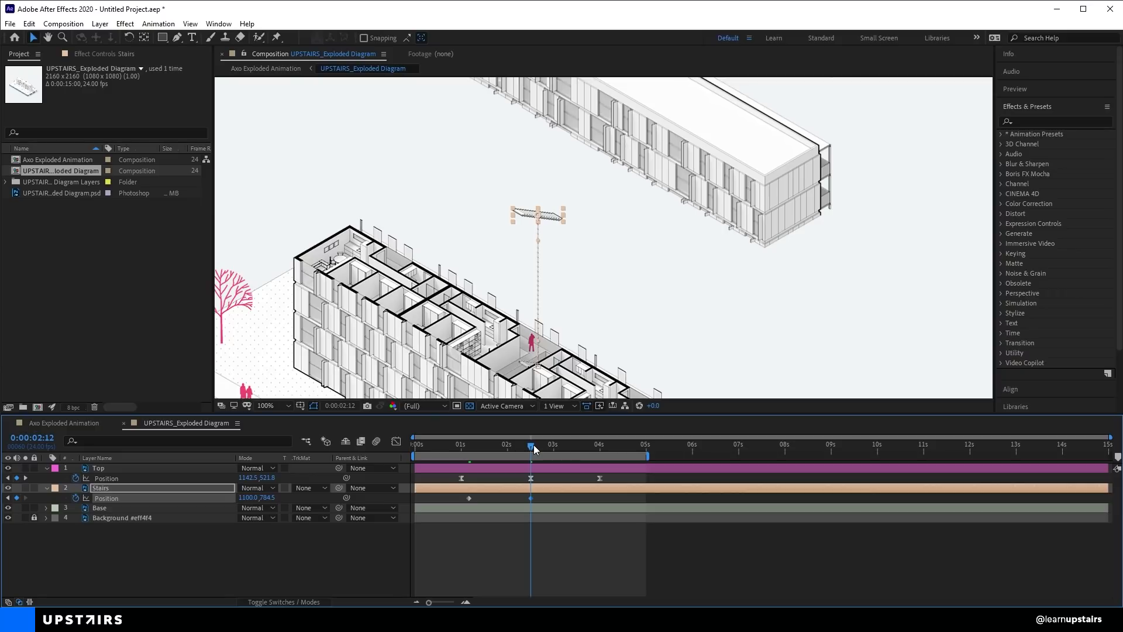
left_click(469, 497)
key("ctrl+c")
left_click_drag(530, 446, 588, 447)
key("ctrl+v")
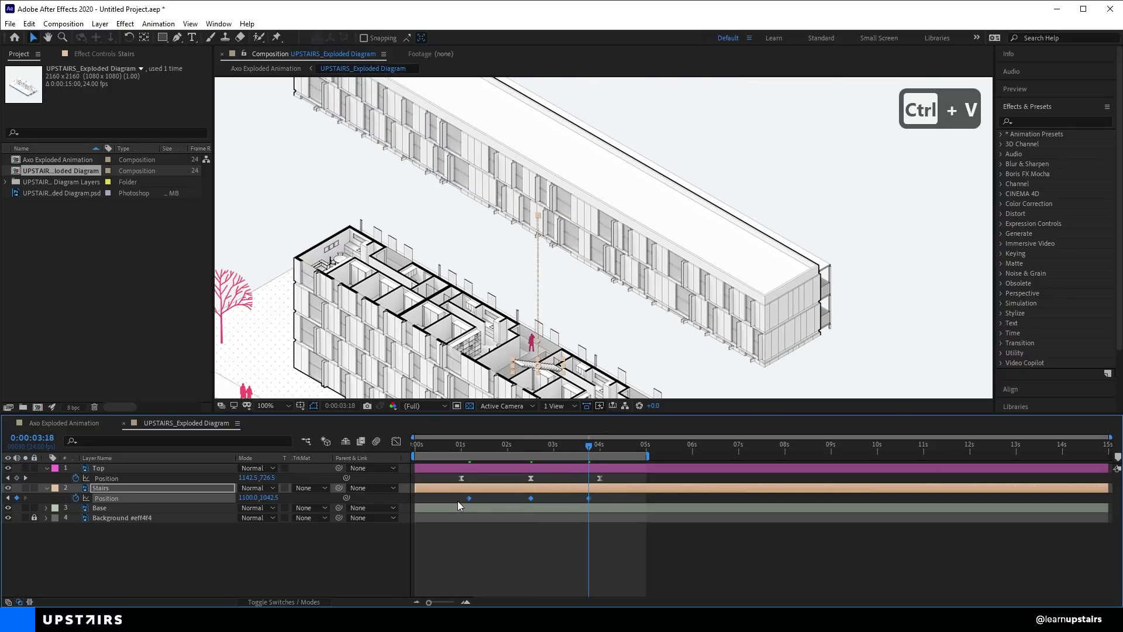
- Apply Easy Ease to the three Stairs Position keyframes, reshape their speed curve for a slower middle keyframe, and preview the motion
key("F9")
left_click(396, 441)
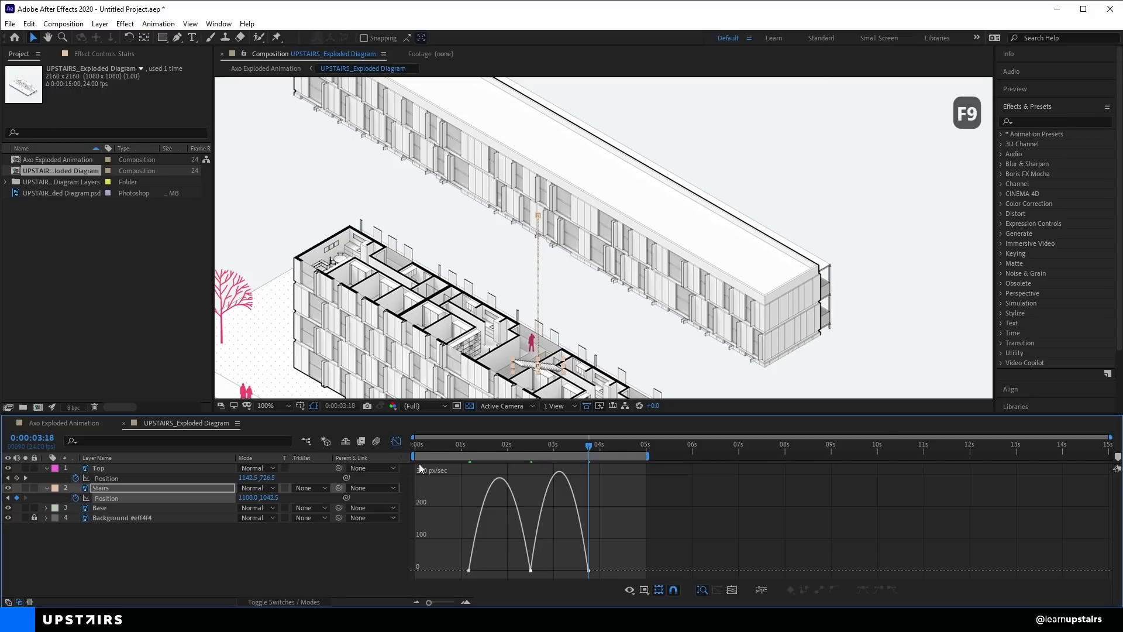
left_click(529, 570)
left_click_drag(520, 571, 490, 571)
left_click_drag(577, 576, 581, 575)
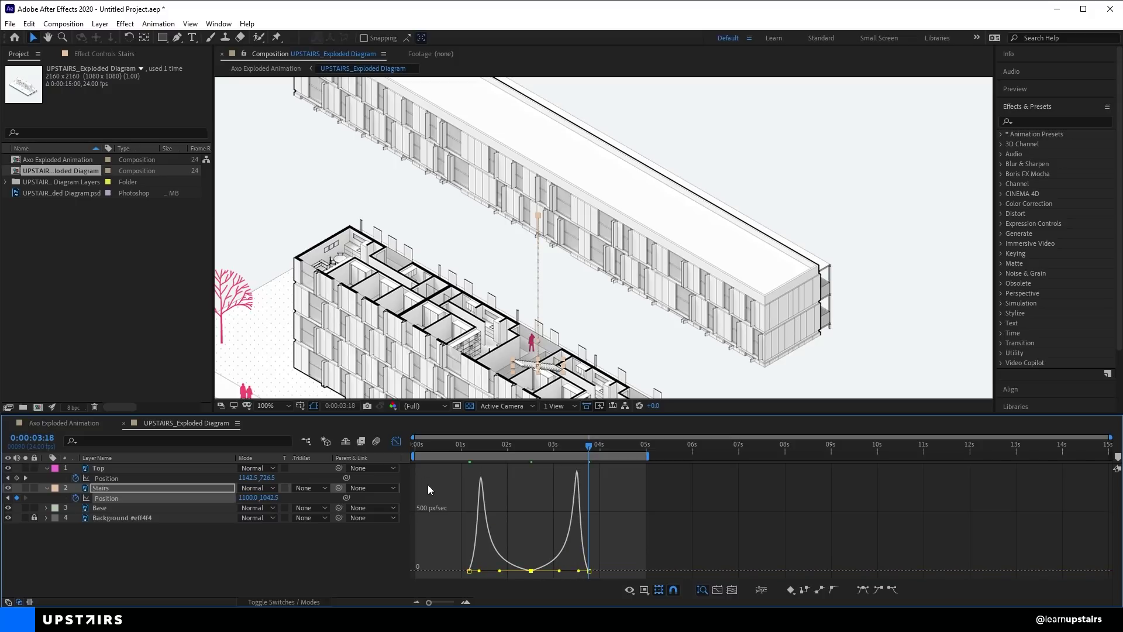
left_click(397, 443)
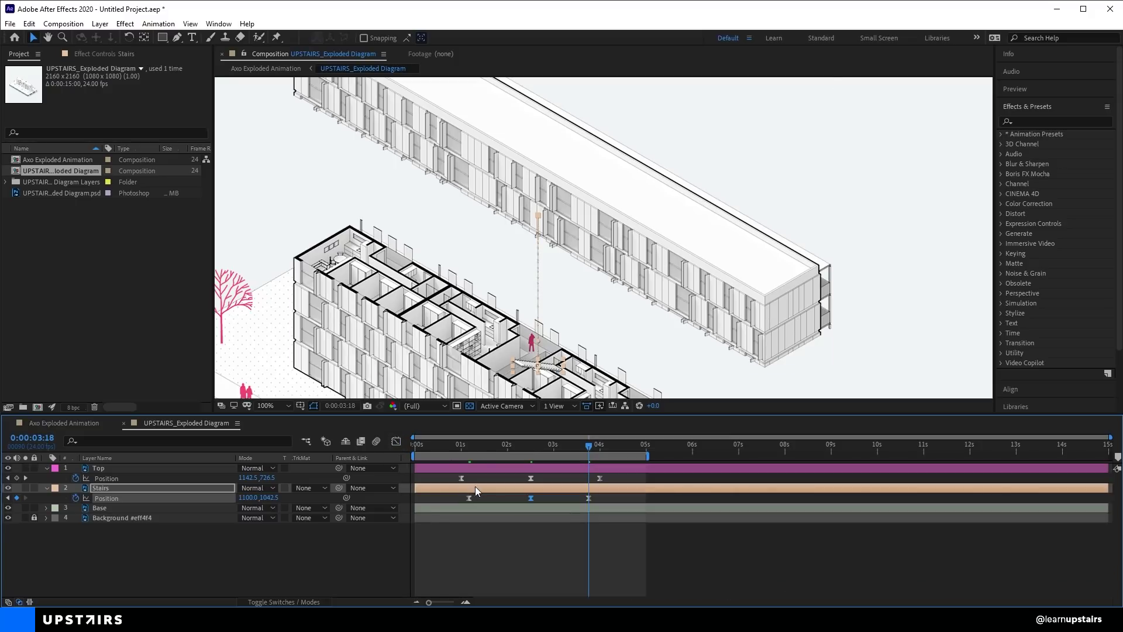
key("space")
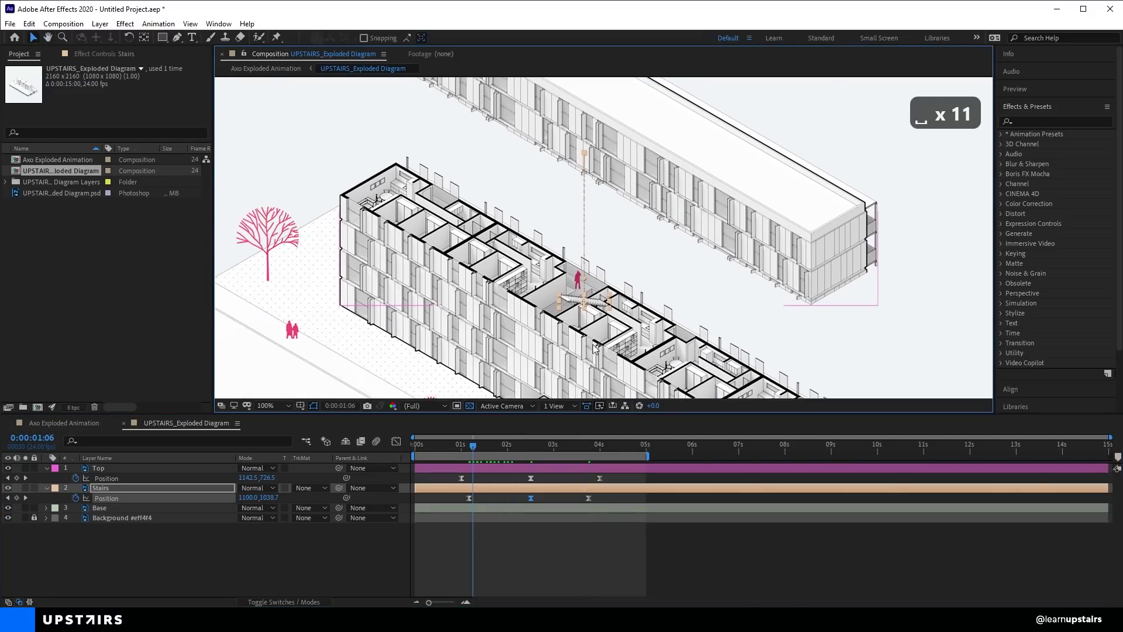
- Fade in the Stairs layer with Opacity keyframes of 0% at 0:00:01:04 and 100% at 0:00:01:09
left_click_drag(473, 446, 465, 457)
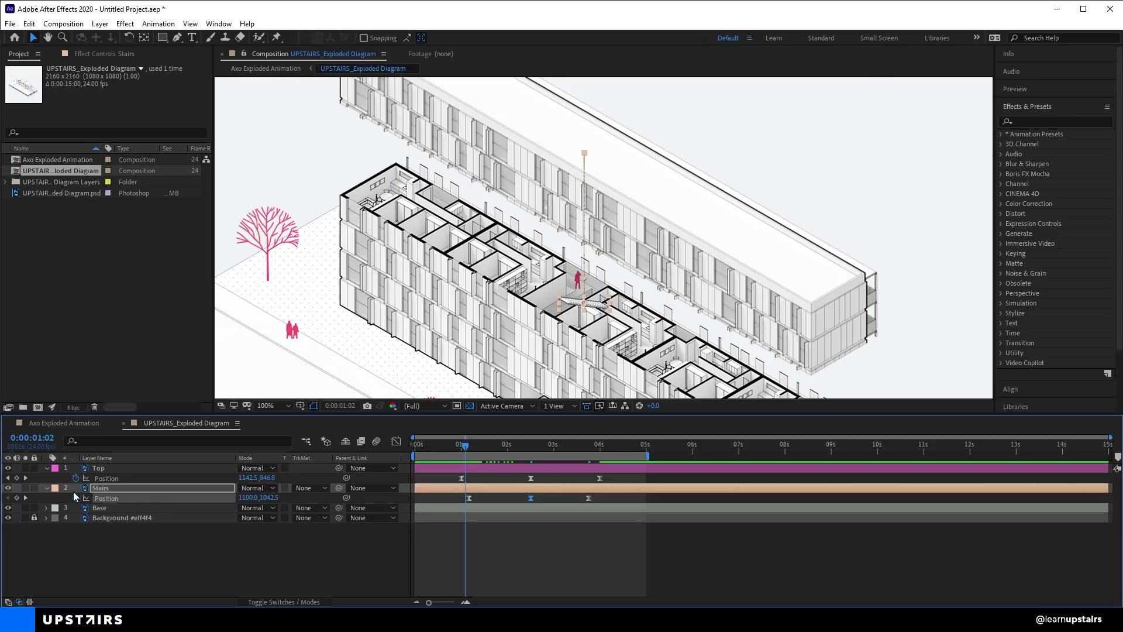
key("t")
left_click(48, 488)
left_click(48, 489)
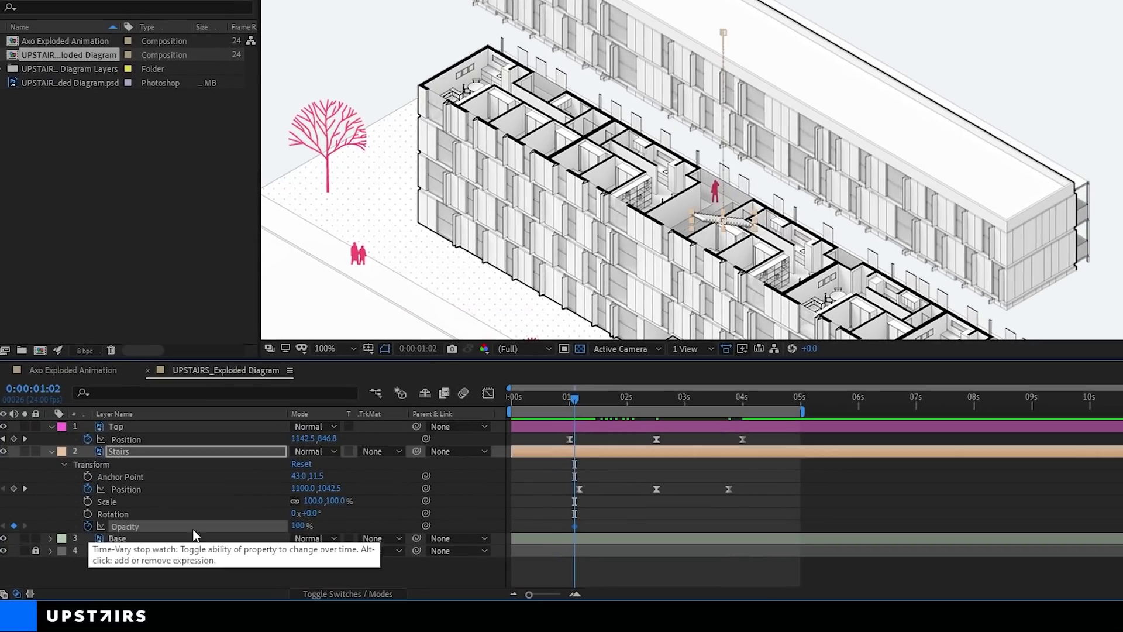
left_click(75, 547)
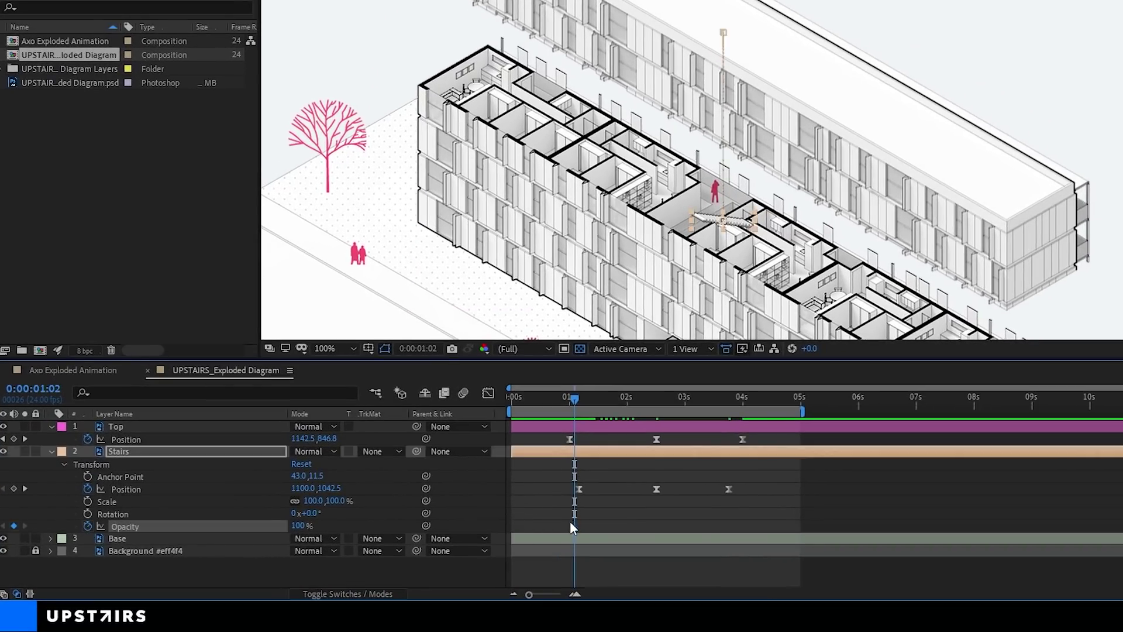
key("Page_Down")
key("Page_Down")
left_click_drag(301, 525, 202, 529)
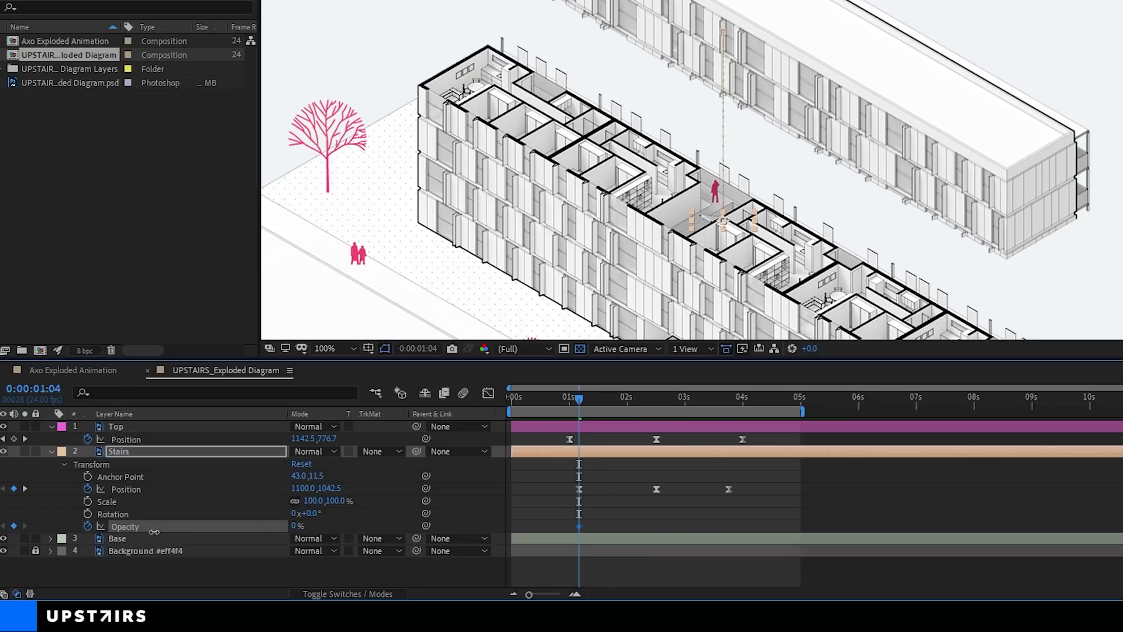
left_click_drag(576, 398, 592, 399)
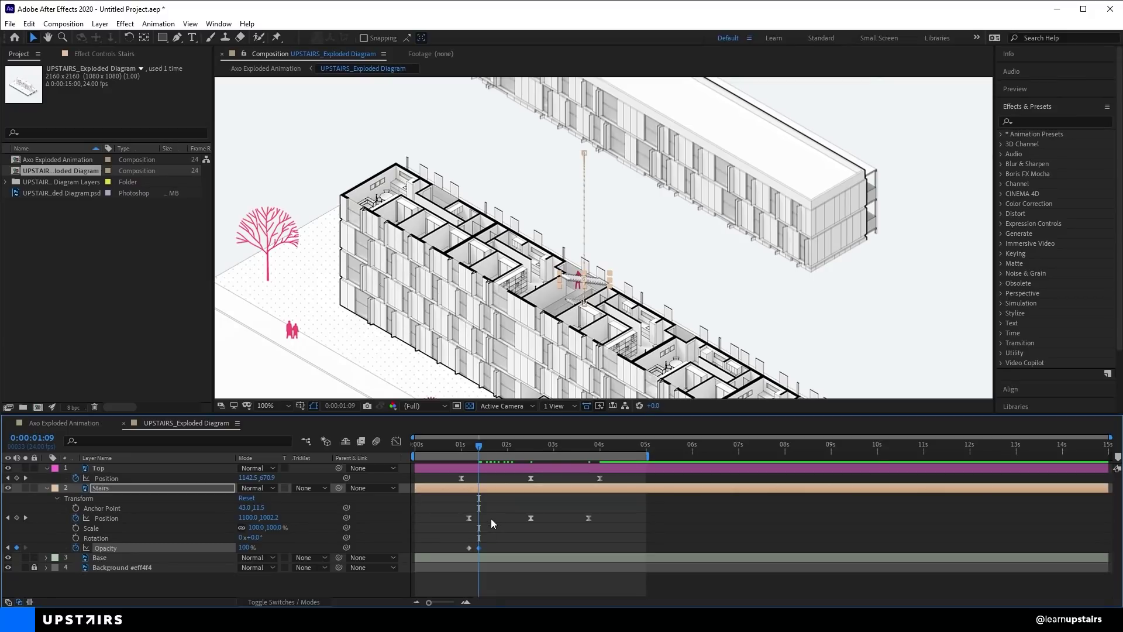
- Fade out the Stairs layer by copying the 100% Opacity keyframe to 0:00:03:14 and the 0% keyframe to 0:00:03:18
key("ctrl+c")
left_click_drag(560, 447, 580, 449)
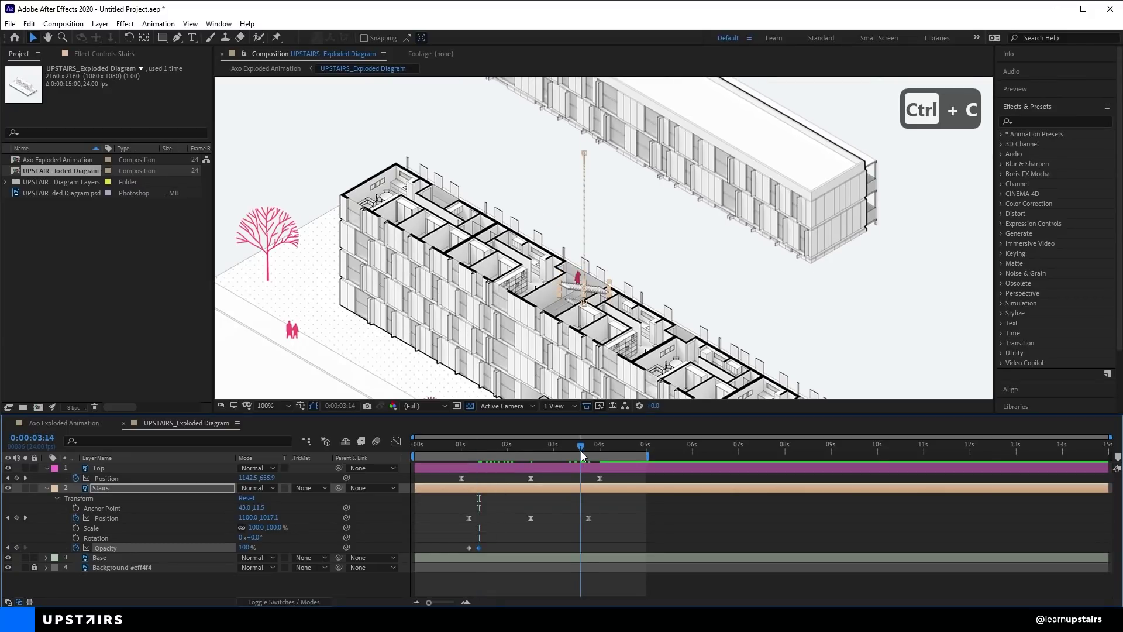
key("ctrl+v")
left_click(469, 547)
key("ctrl+c")
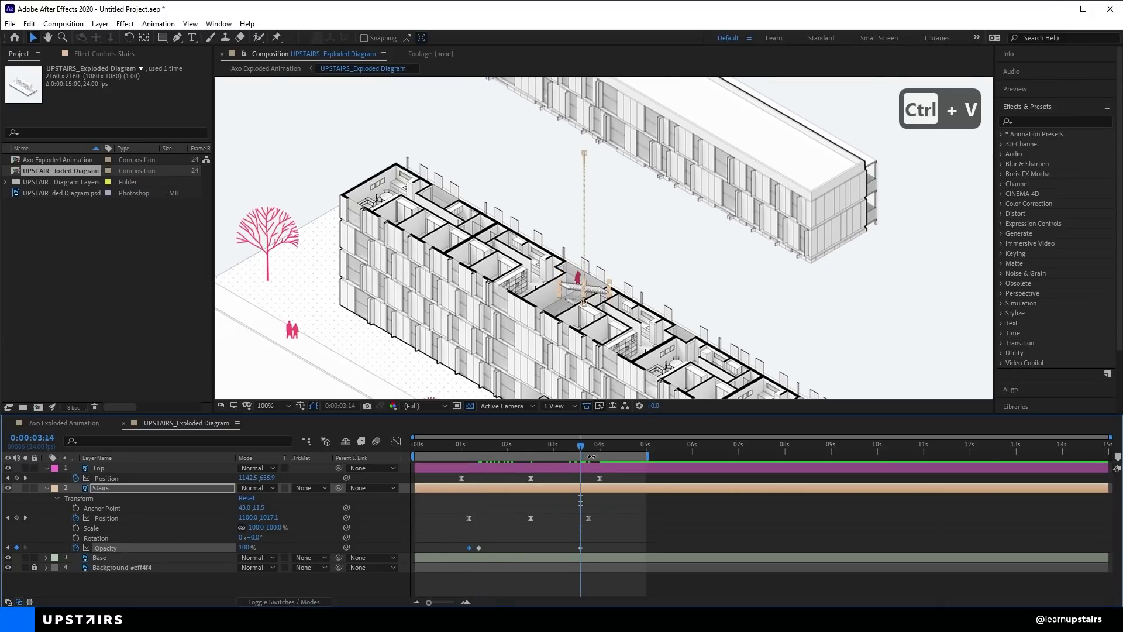
left_click_drag(585, 449, 589, 447)
key("ctrl+v")
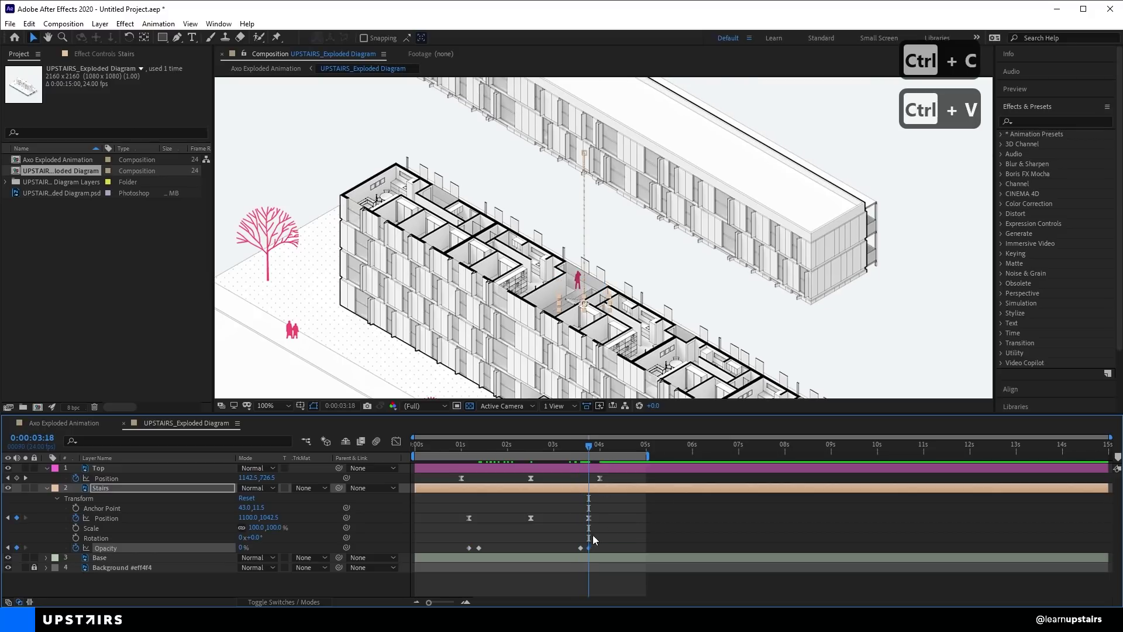
- Trim the work area to the keyframed section, starting at about 0:00:00:13, and preview the whole building diagram
left_click(620, 529)
left_click_drag(460, 448, 432, 457)
left_click_drag(637, 457, 616, 457)
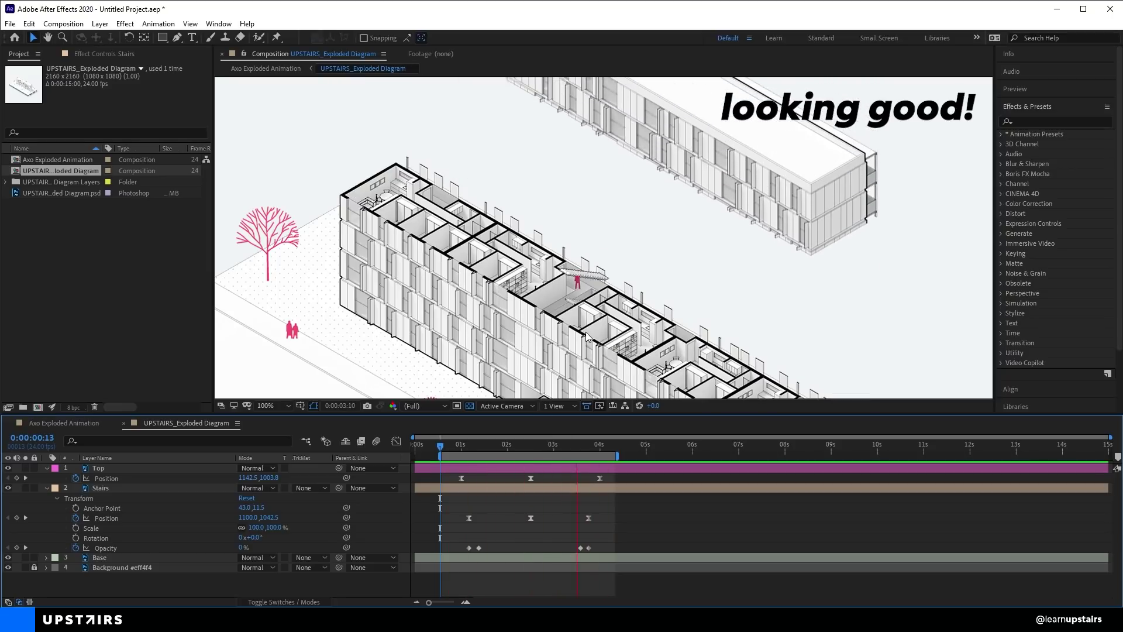
key("space")
scroll(584, 332, "down", 1)
left_click_drag(609, 339, 587, 280)
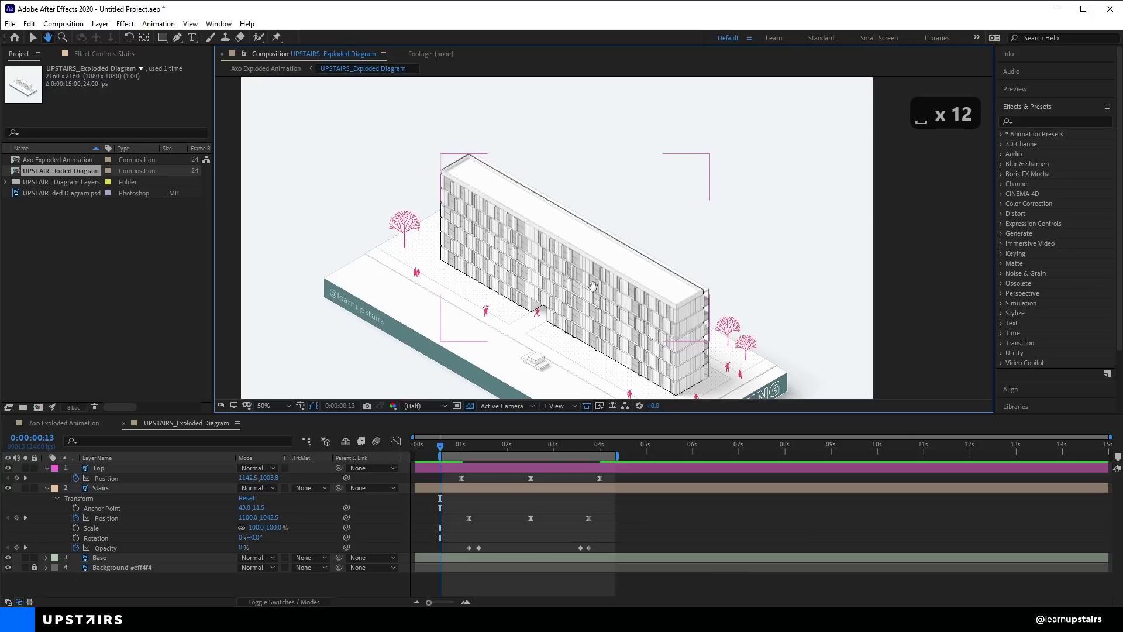
key("space")
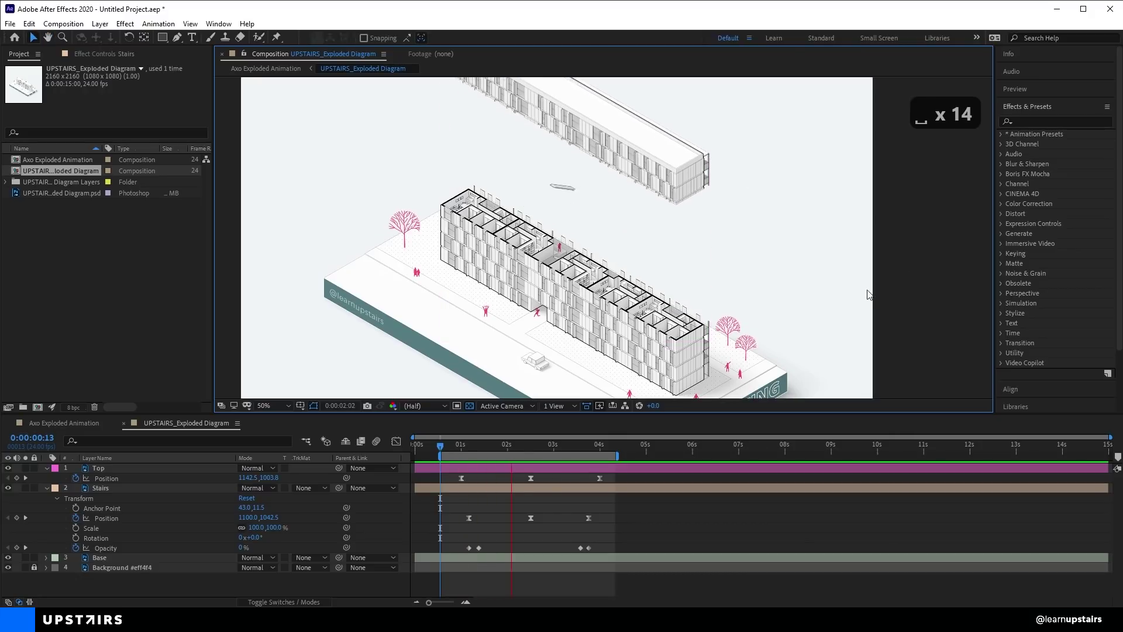
key("space")
- Shift the Stairs layer's first Position keyframe and first two Opacity keyframes slightly earlier, then preview the timing
left_click_drag(479, 496, 465, 518)
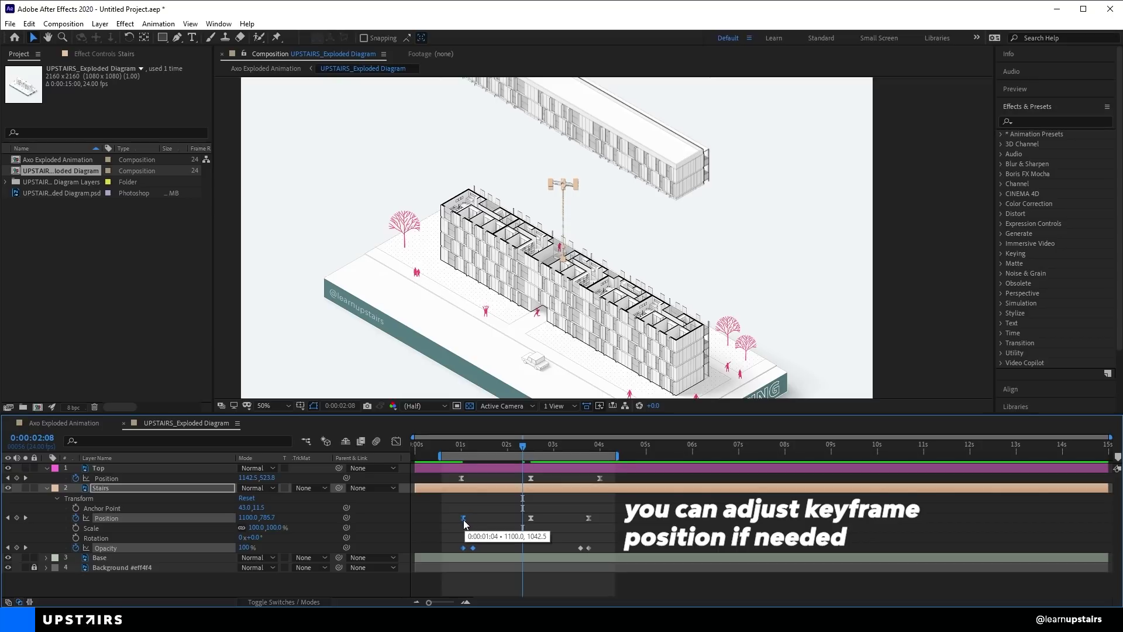
left_click(462, 446)
key("space")
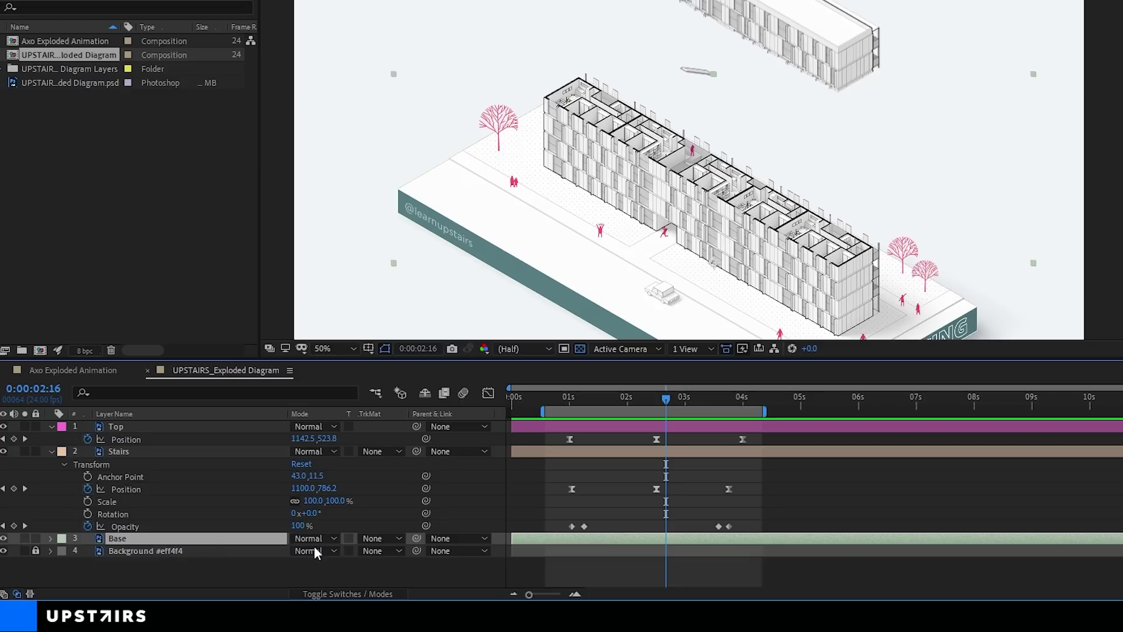
- Reveal the Base layer's Scale property and show only the keyframed properties of the Stairs layer
key("s")
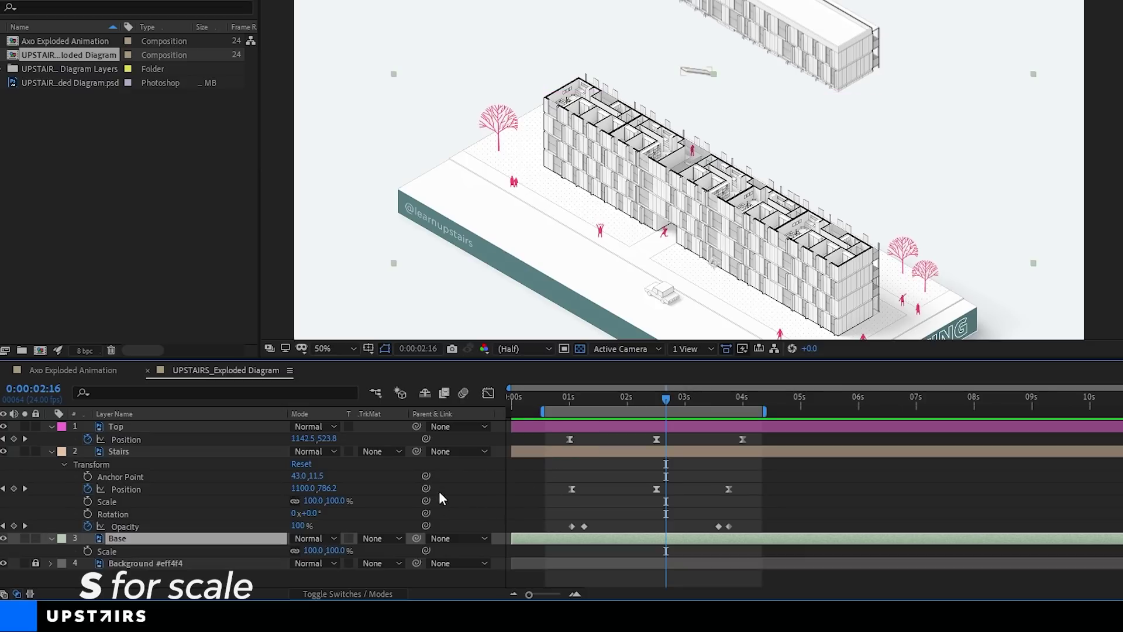
left_click(142, 451)
key("u")
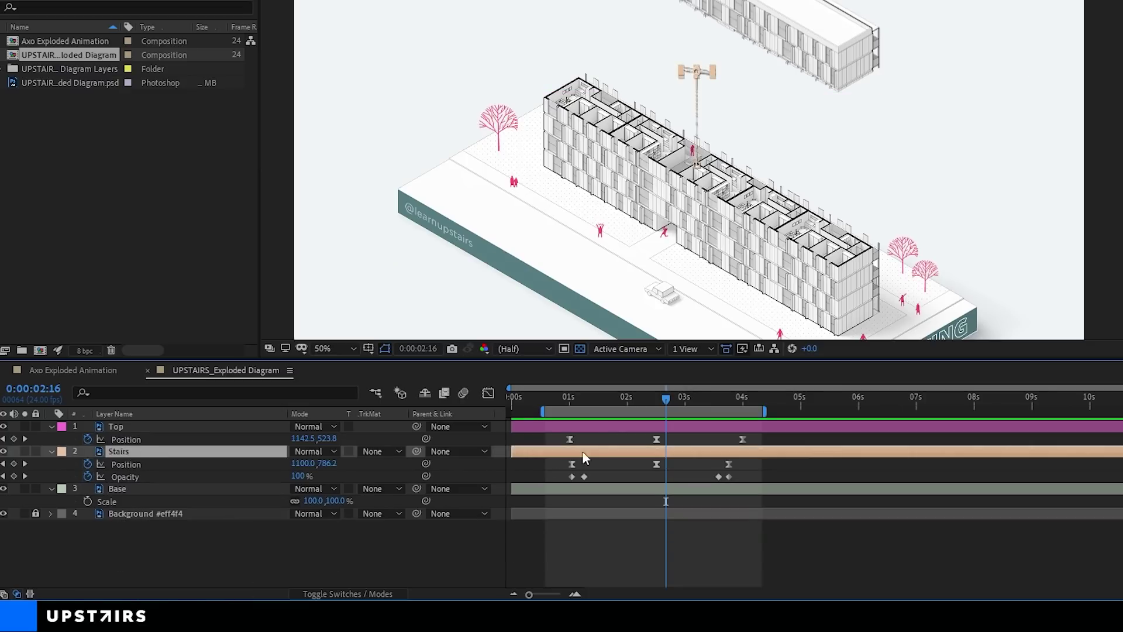
- Add a 100% Scale keyframe to the Base layer and place it at 0:00:00:18
left_click_drag(574, 398, 570, 404)
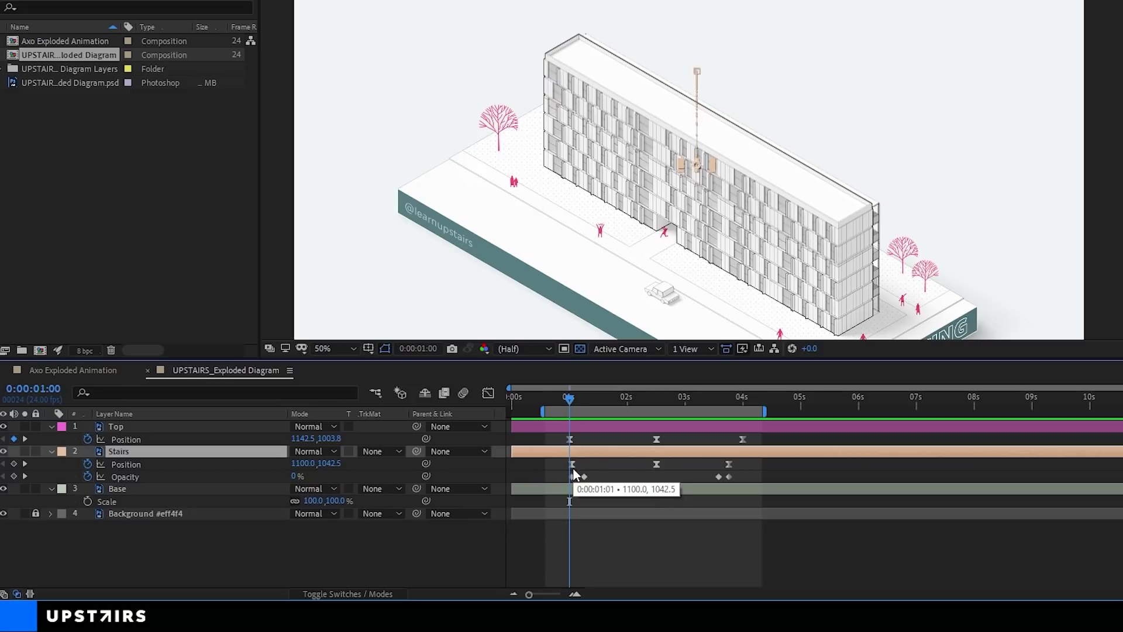
left_click(88, 501)
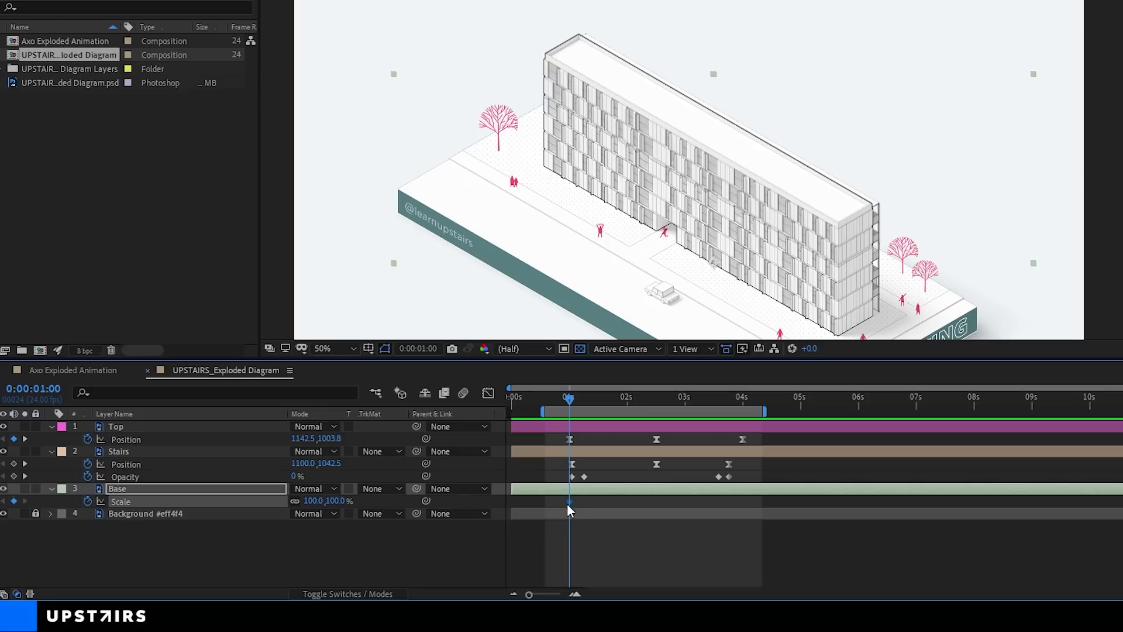
scroll(557, 492, "up", 1)
left_click_drag(576, 525, 599, 501)
- At 0:00:00:21, unlink the Base layer's Scale proportions and set the vertical scale to 96%
left_click(618, 398)
left_click(612, 401)
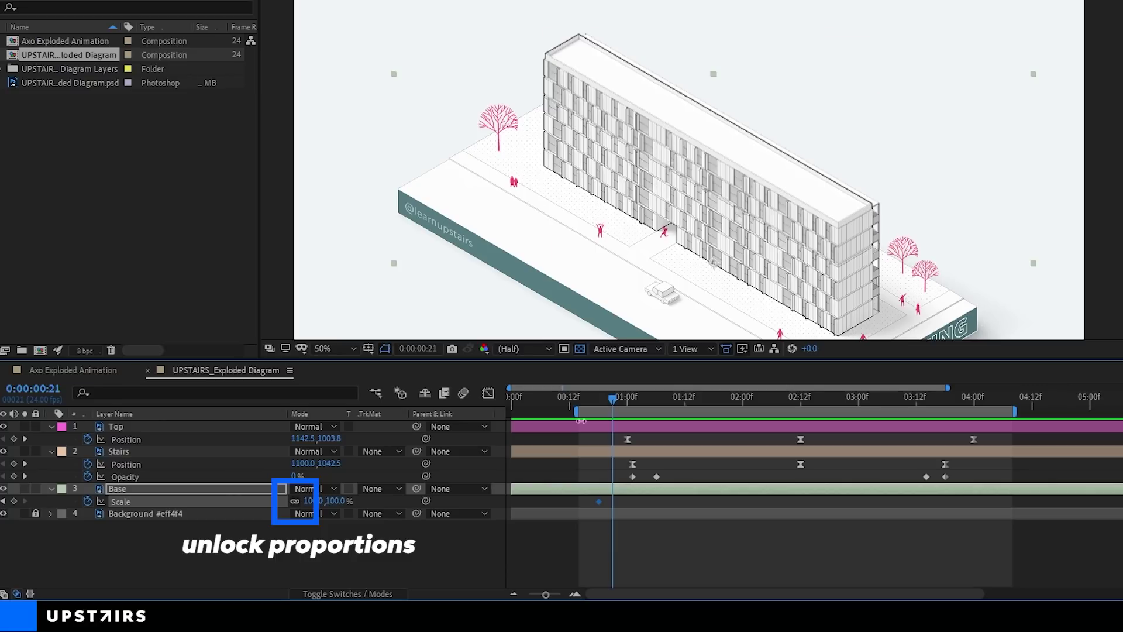
left_click(294, 501)
left_click_drag(334, 501, 396, 502)
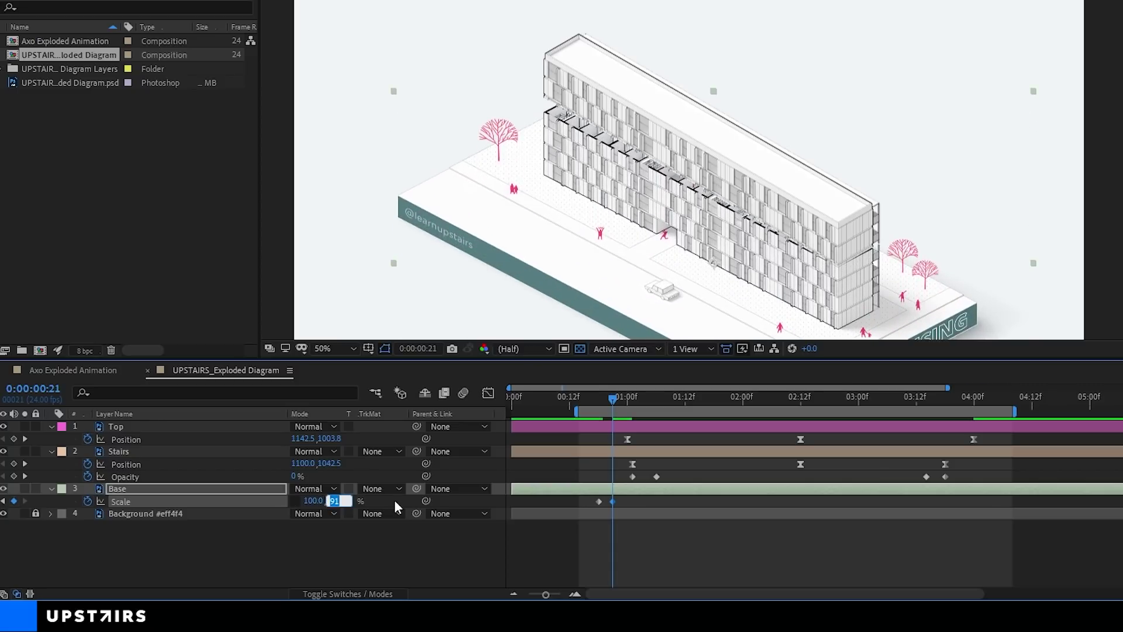
- Copy the Base layer's initial 100% Scale keyframe to 0:00:01:00
left_click(599, 502)
left_click_drag(623, 399, 626, 398)
key("ctrl+v")
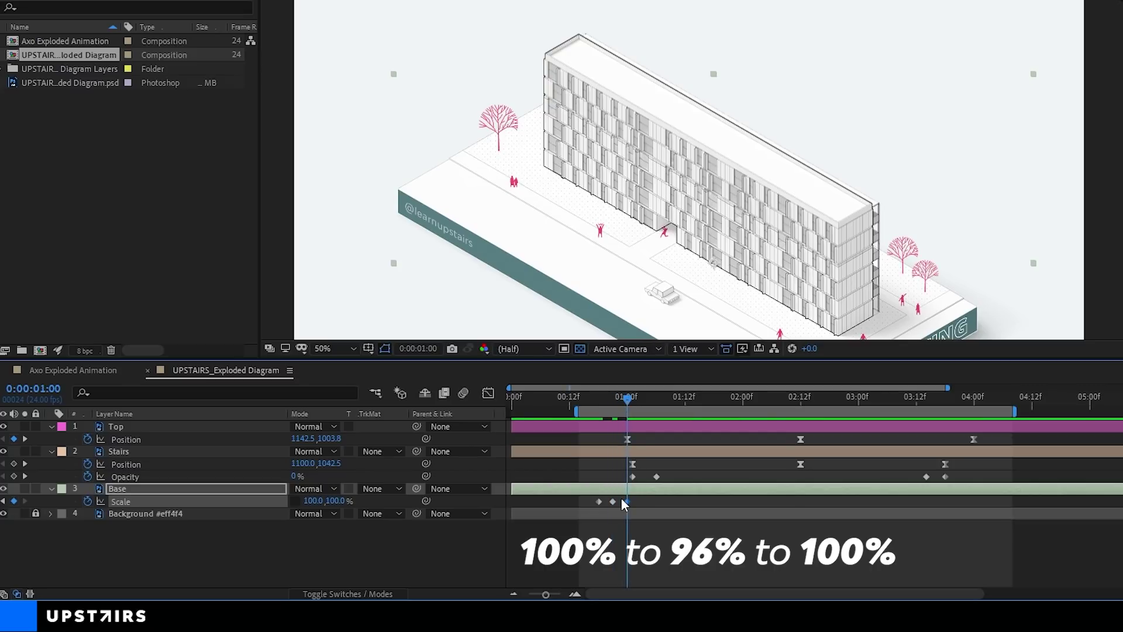
- Apply Easy Ease to the three Base Scale keyframes and preview the squash from 0:00:00:17
left_click_drag(593, 500, 588, 503)
key("F9")
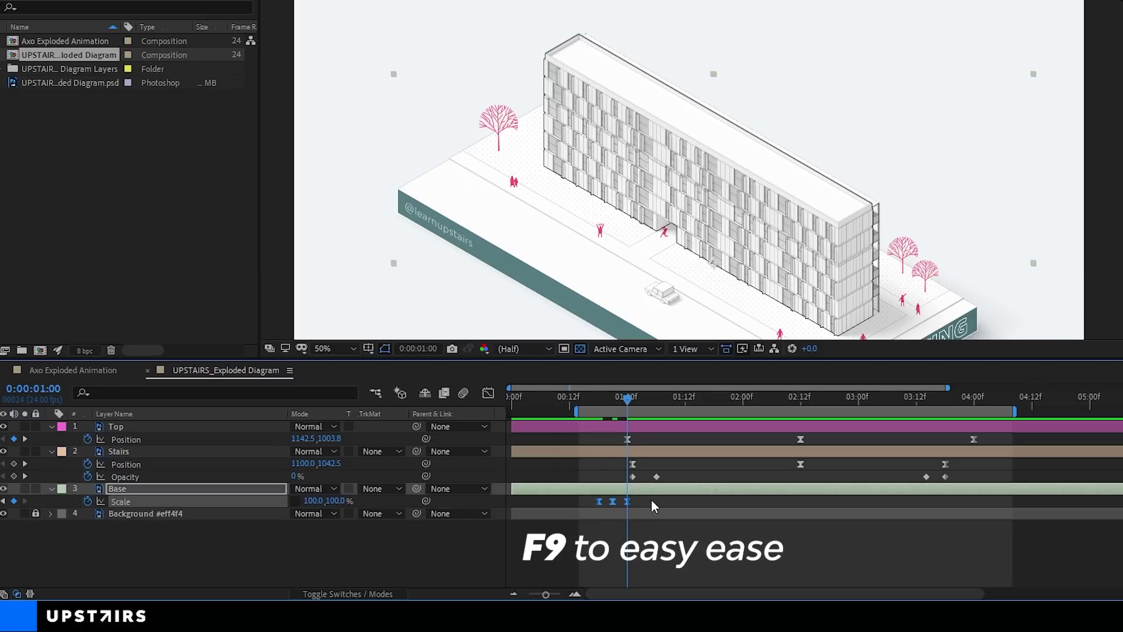
left_click(599, 397)
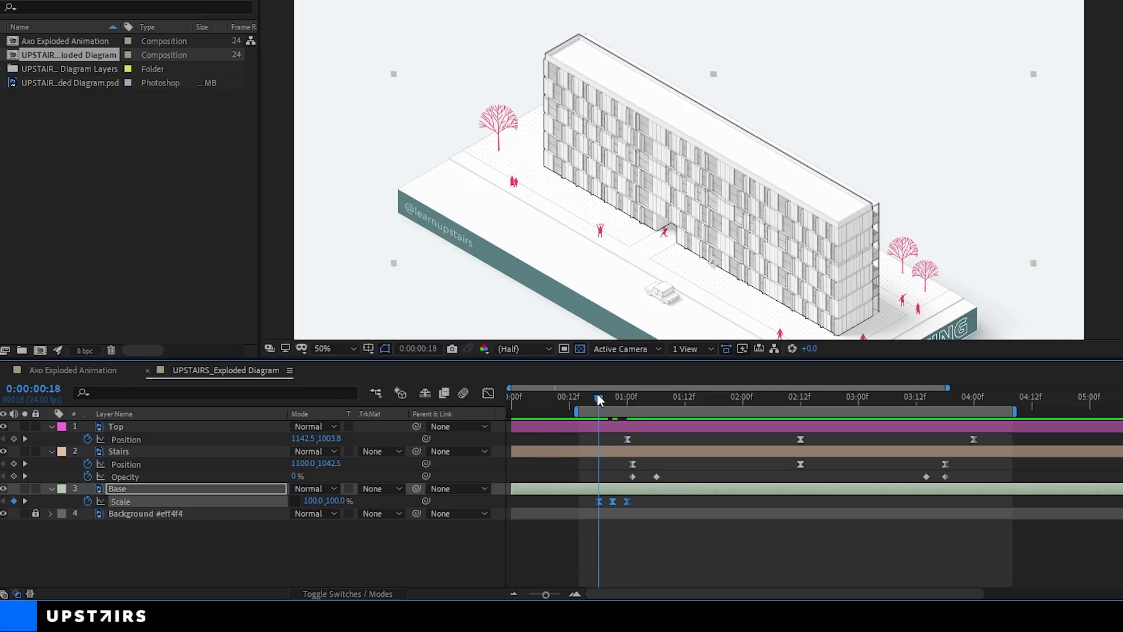
left_click(609, 419)
mouse_move(608, 396)
left_mouse_down()
mouse_move(647, 396)
mouse_move(594, 398)
left_mouse_up()
key("space")
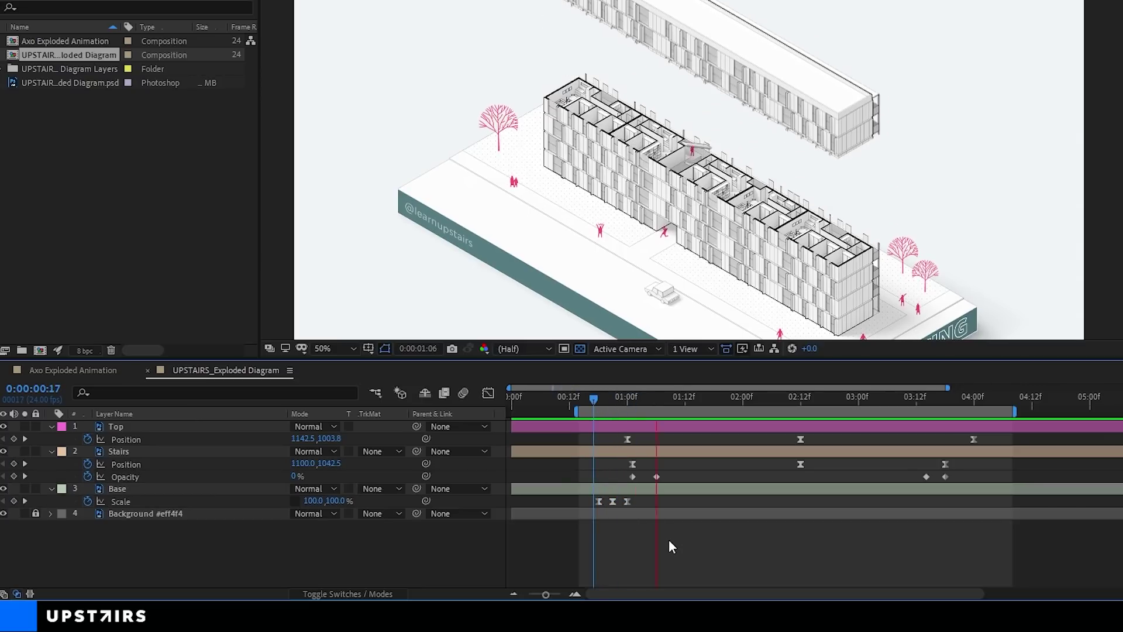
- Duplicate the three Base Scale keyframes so the copies start at 0:00:04:00, where the Top layer lands, and preview them
left_click_drag(654, 499, 614, 505)
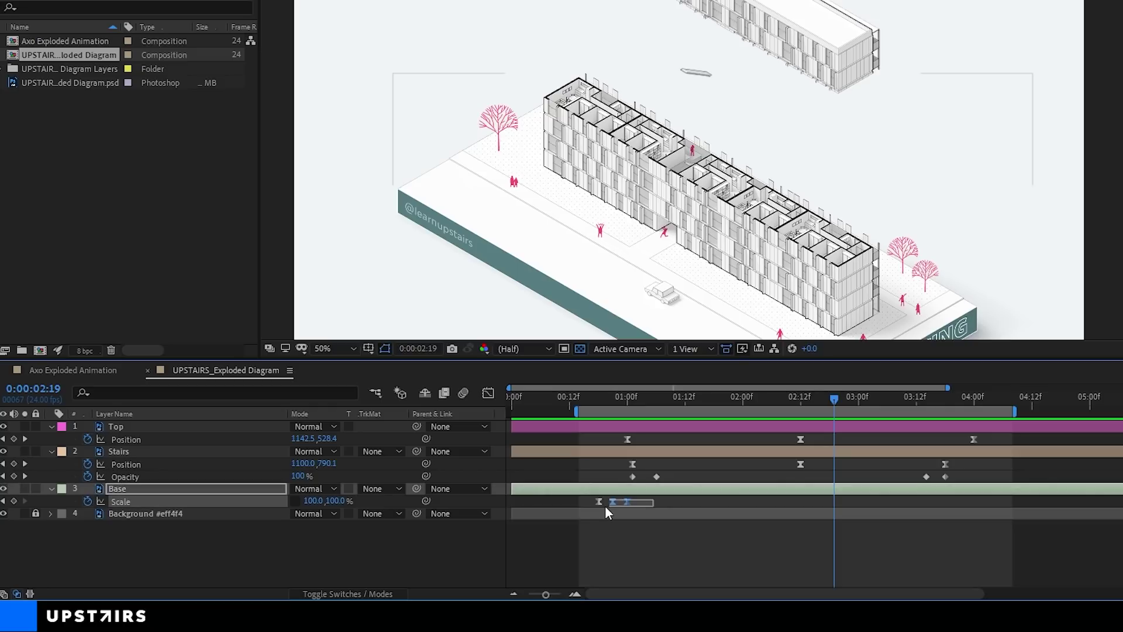
key("ctrl+c")
key("ctrl+v")
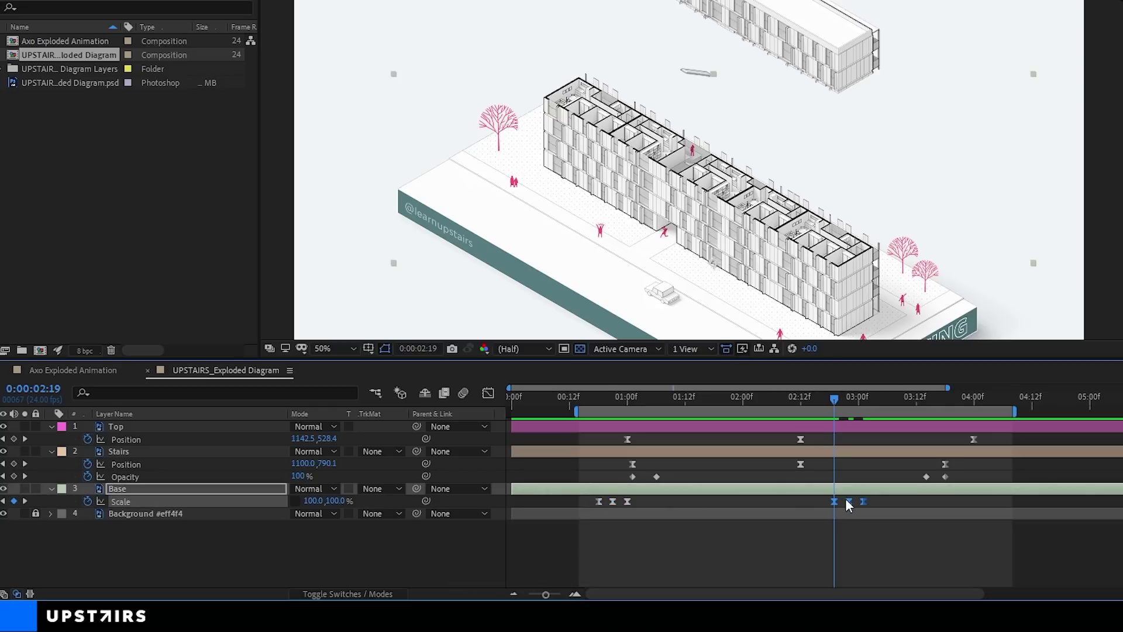
left_click_drag(851, 501, 973, 501)
left_click_drag(979, 400, 969, 402)
key("space")
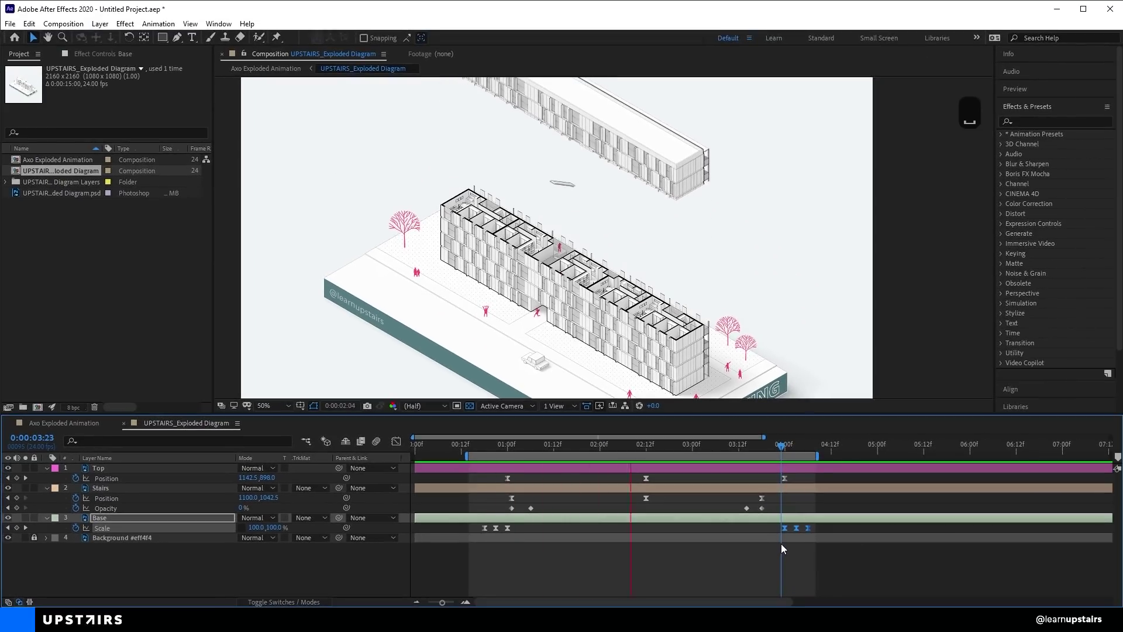
key("space")
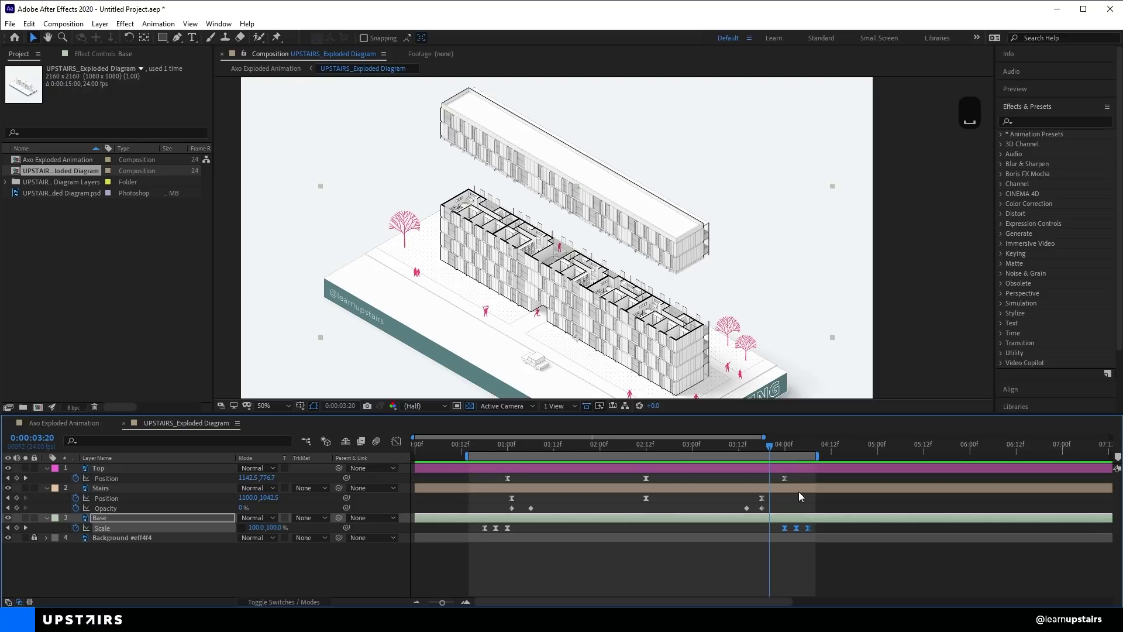
key("space")
- Extend the end of the work area to about 0:00:04:20 and preview the full exploded animation
left_click_drag(818, 455, 863, 455)
key("space")
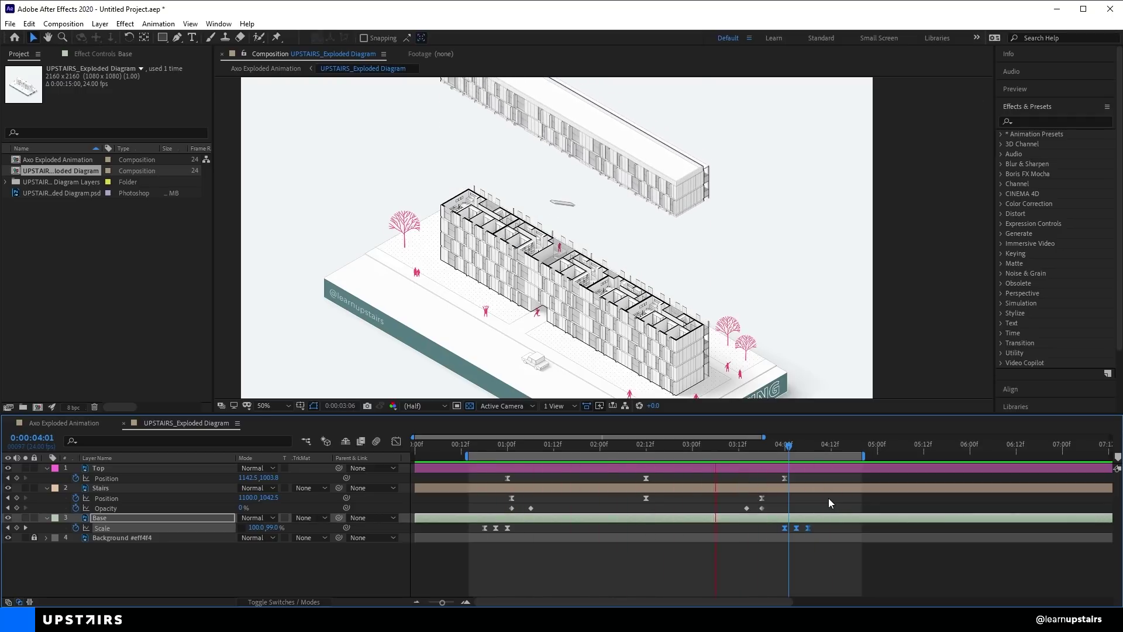
key("space")
scroll(681, 349, "down", 2)
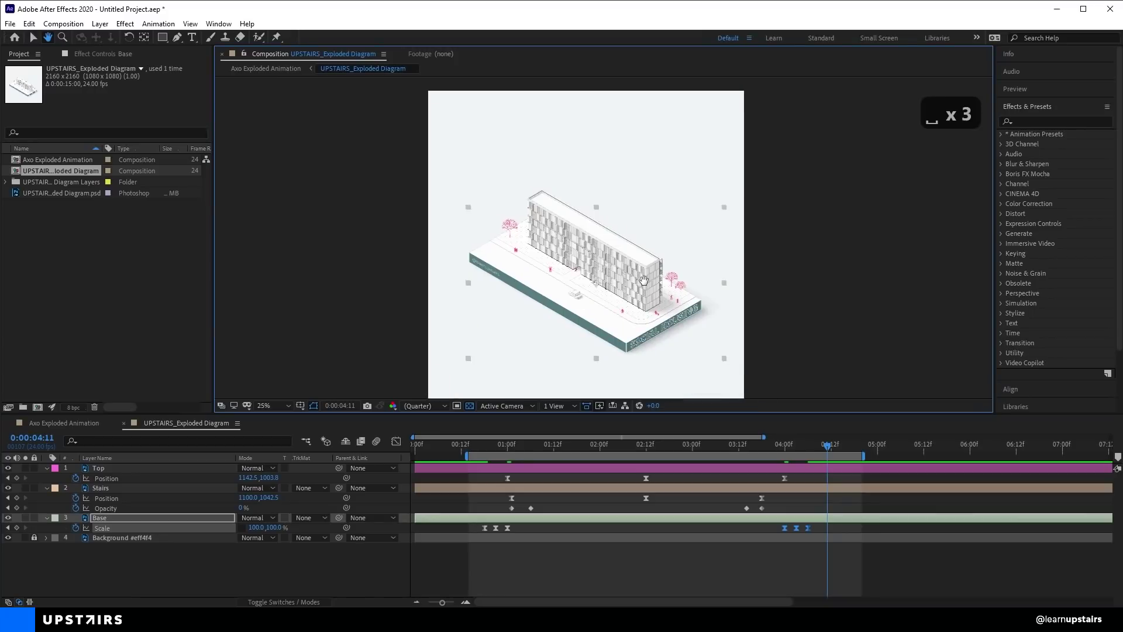
- Preview the exploded animation and leave the playhead at 0:00:03:11, with the Top layer still raised
left_click(700, 549)
key("space")
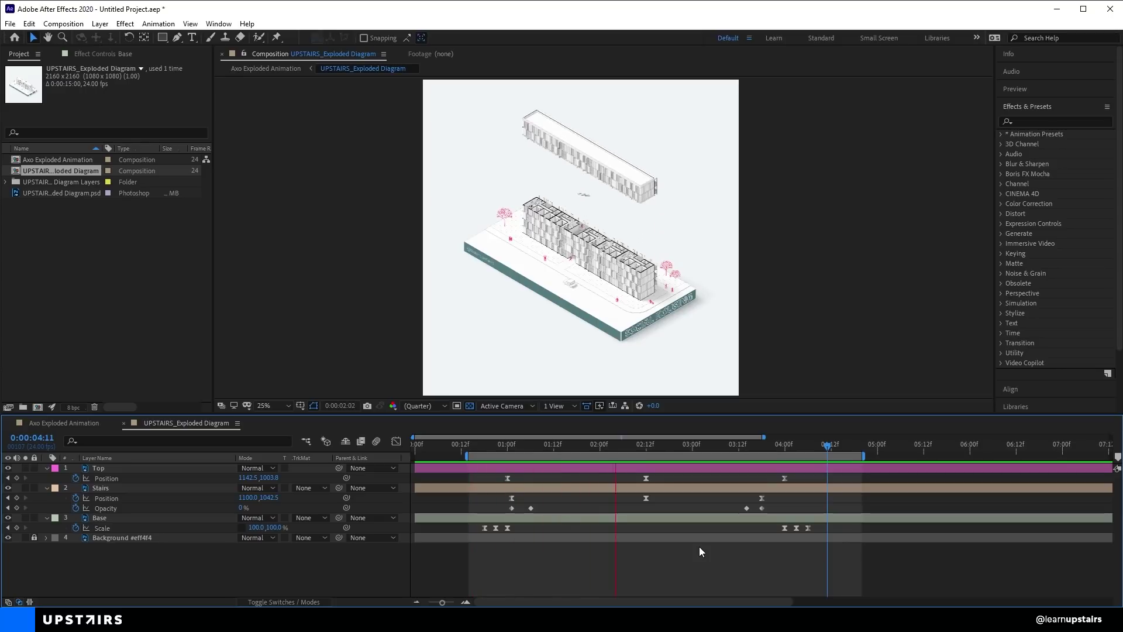
key("space")
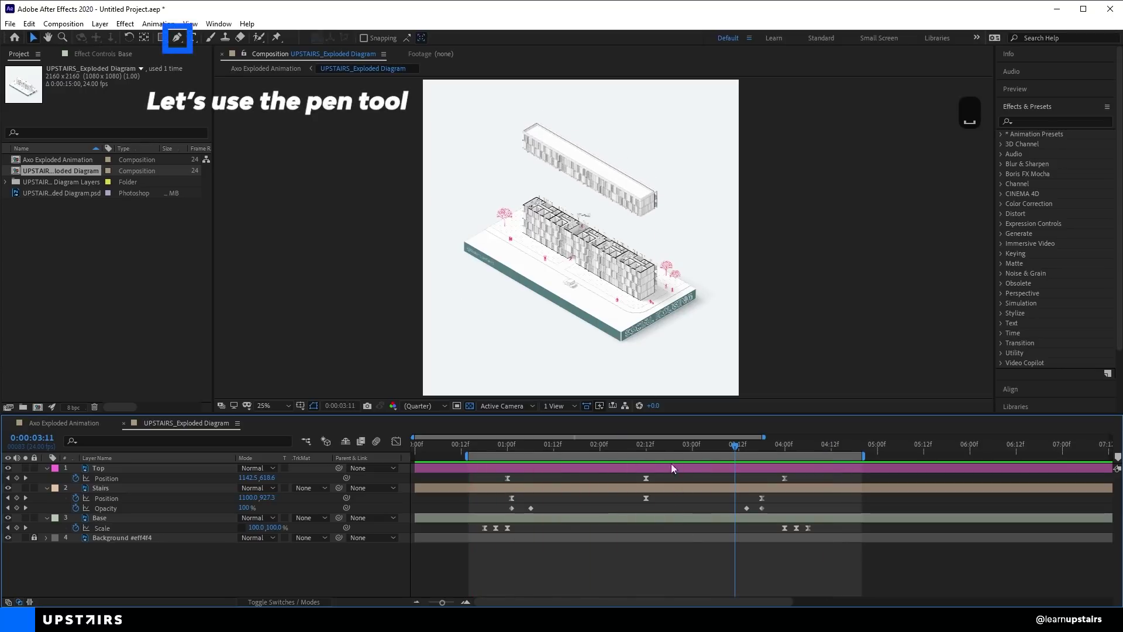
- Trace the outer corners of the building's exposed floor plan with the Pen tool as a closed, black-filled shape
scroll(598, 219, "up", 2)
left_click_drag(610, 224, 588, 306)
left_click(595, 553)
left_click(177, 39)
scroll(456, 210, "up", 4)
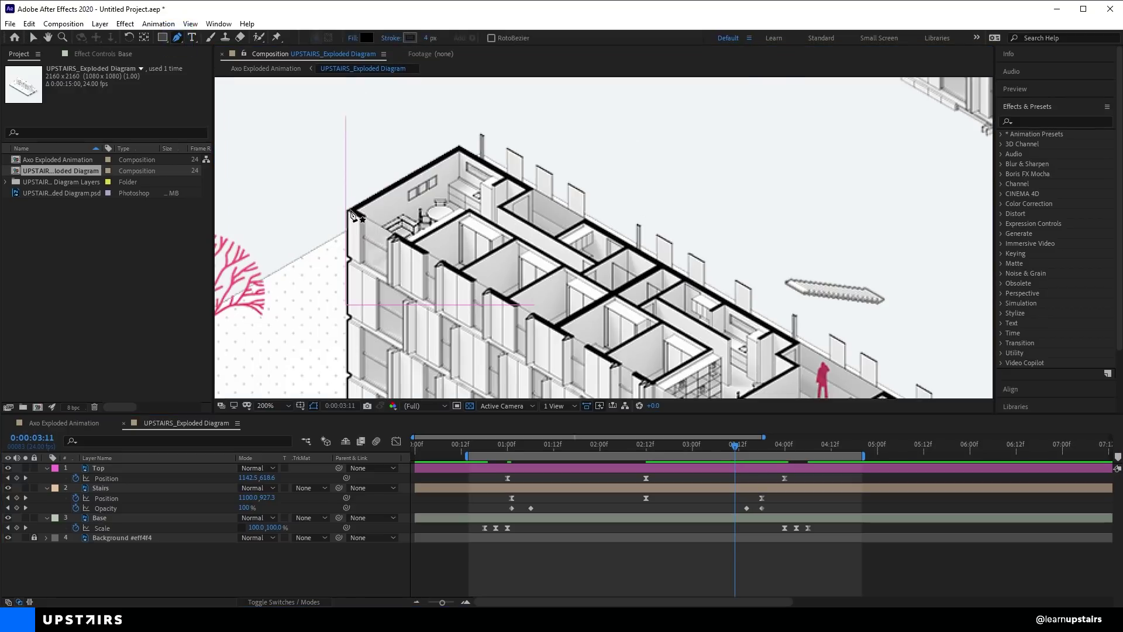
left_click(351, 210)
left_click_drag(890, 380, 251, 76)
left_click(783, 359)
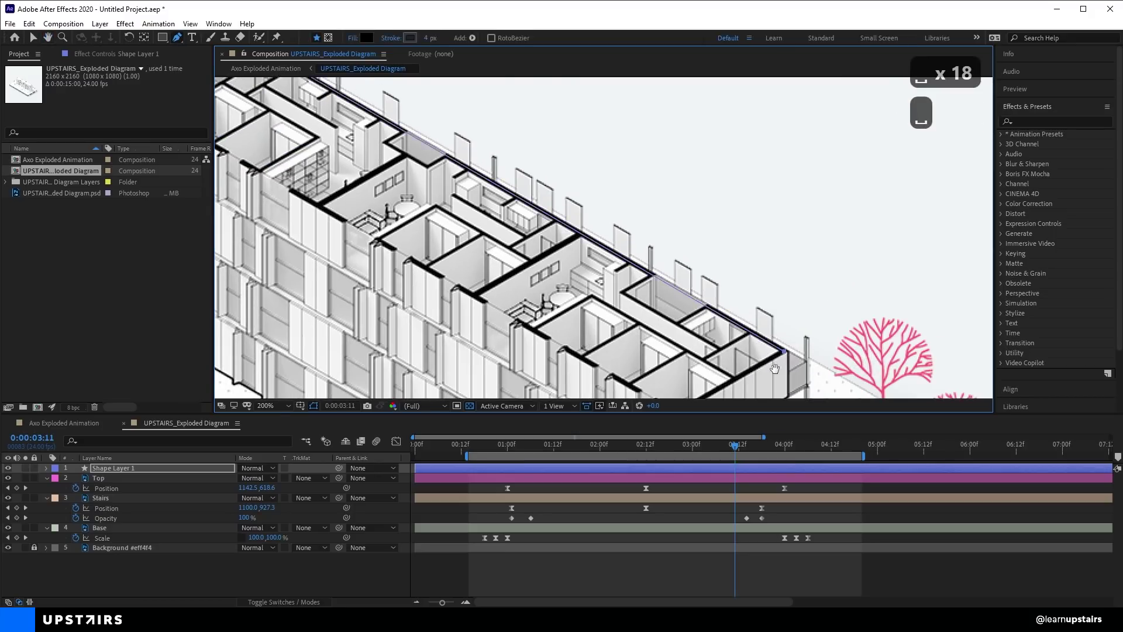
left_click_drag(783, 360, 827, 254)
left_click(721, 315)
left_click_drag(465, 168, 1099, 542)
left_click(415, 148)
scroll(450, 171, "down", 1)
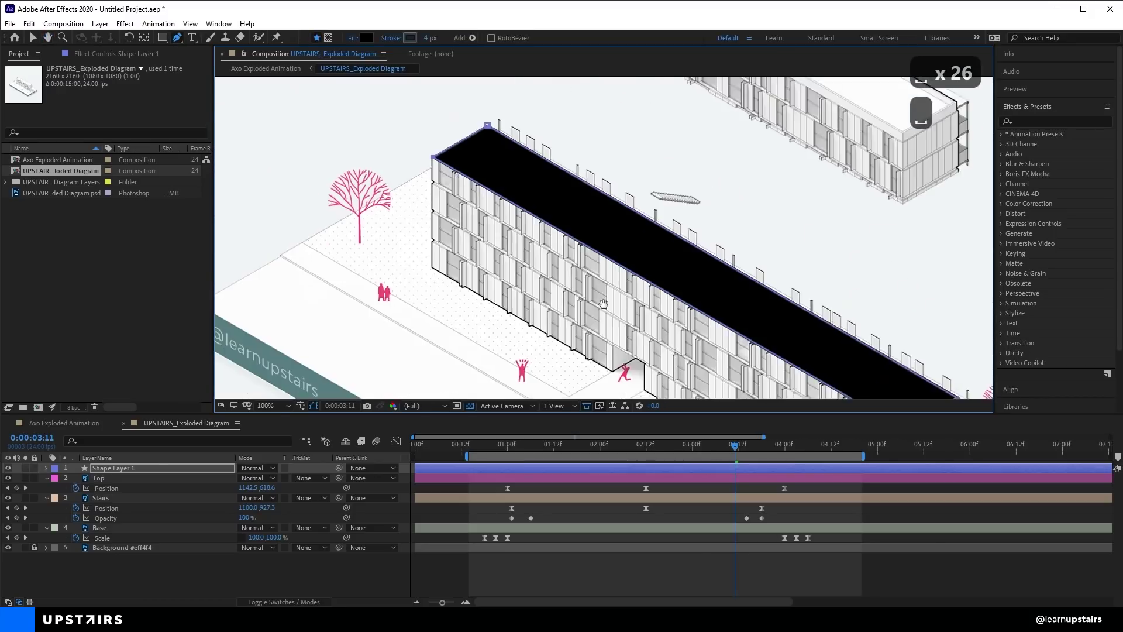
- Rename the new shape layer Color and give it a pink layer label
left_click_drag(615, 317, 446, 223)
left_click(128, 468)
key("Return")
type("Color")
key("Return")
left_click(54, 468)
left_click(82, 311)
left_click_drag(411, 236, 476, 305)
key("v")
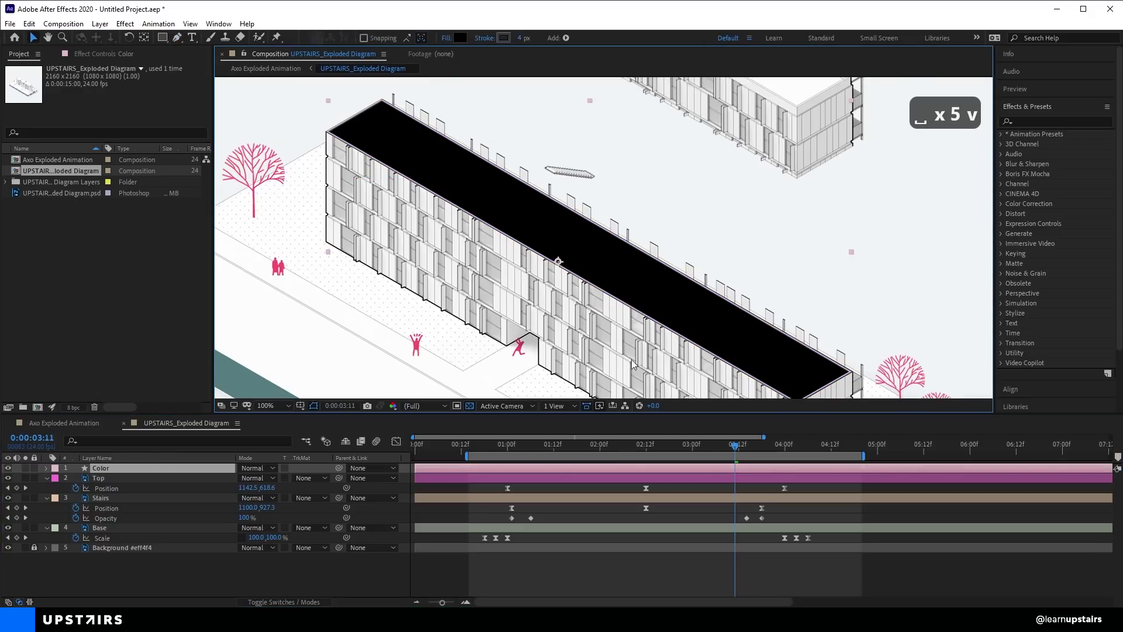
- Set the Color shape's fill to the pink F24F6E sampled from the people figures in the diagram
left_click(460, 38)
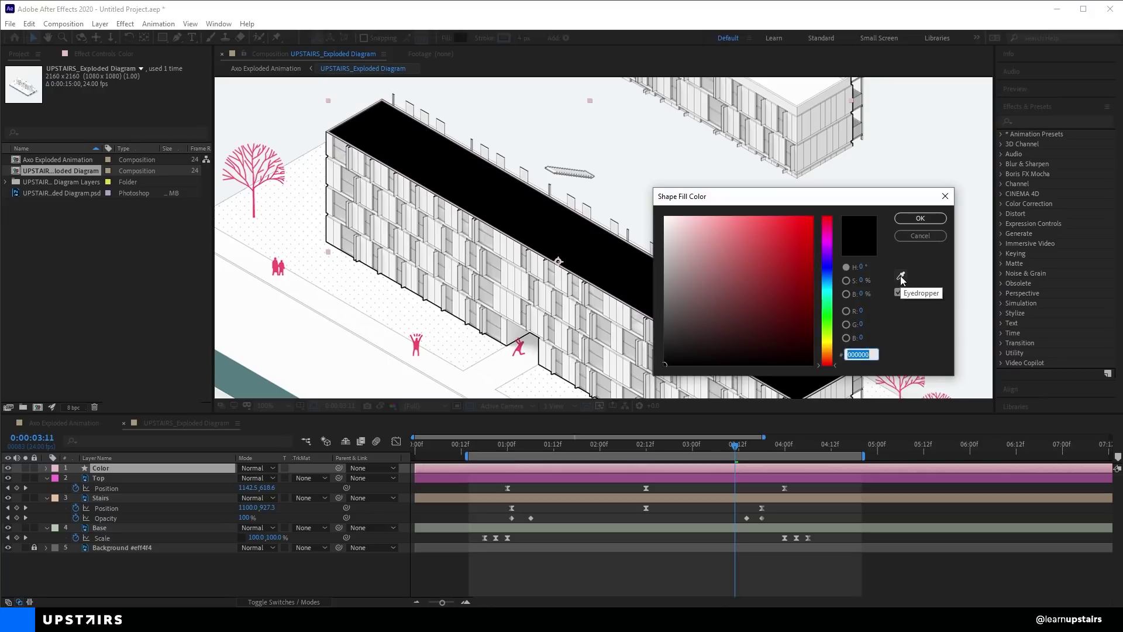
left_click(901, 277)
left_click(277, 266)
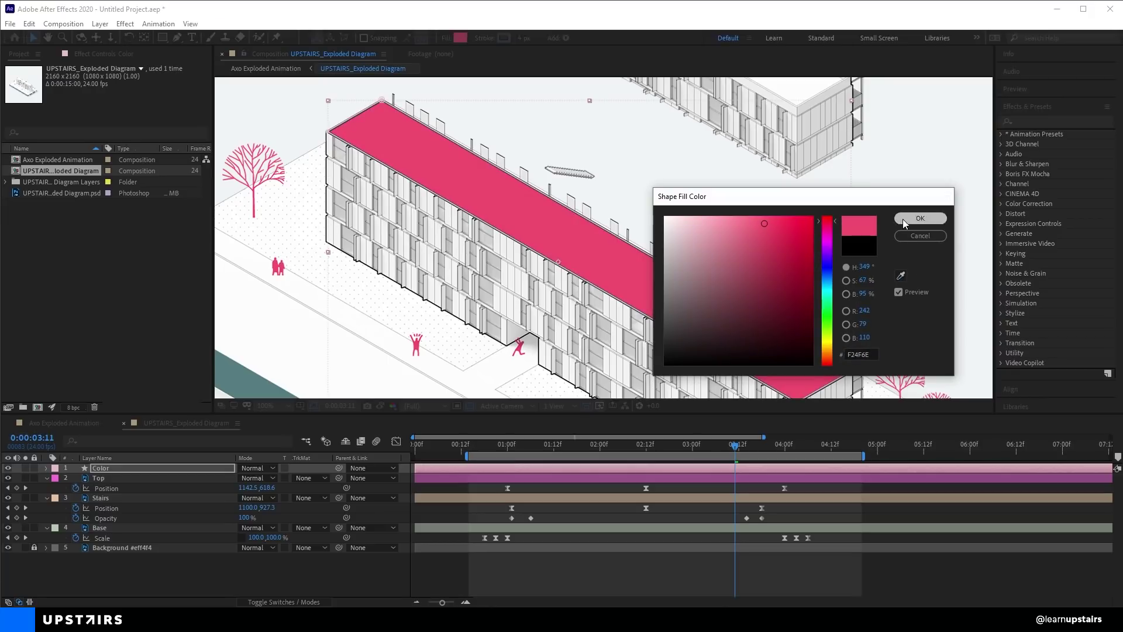
left_click(918, 218)
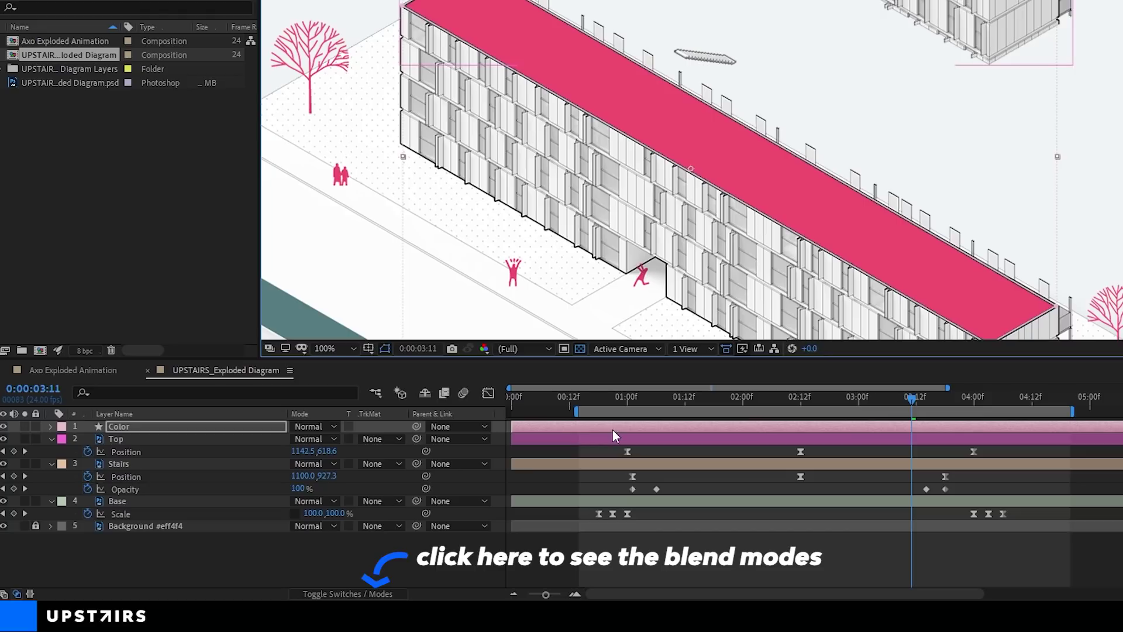
- Set the Color layer's blend mode to Color
left_click(316, 428)
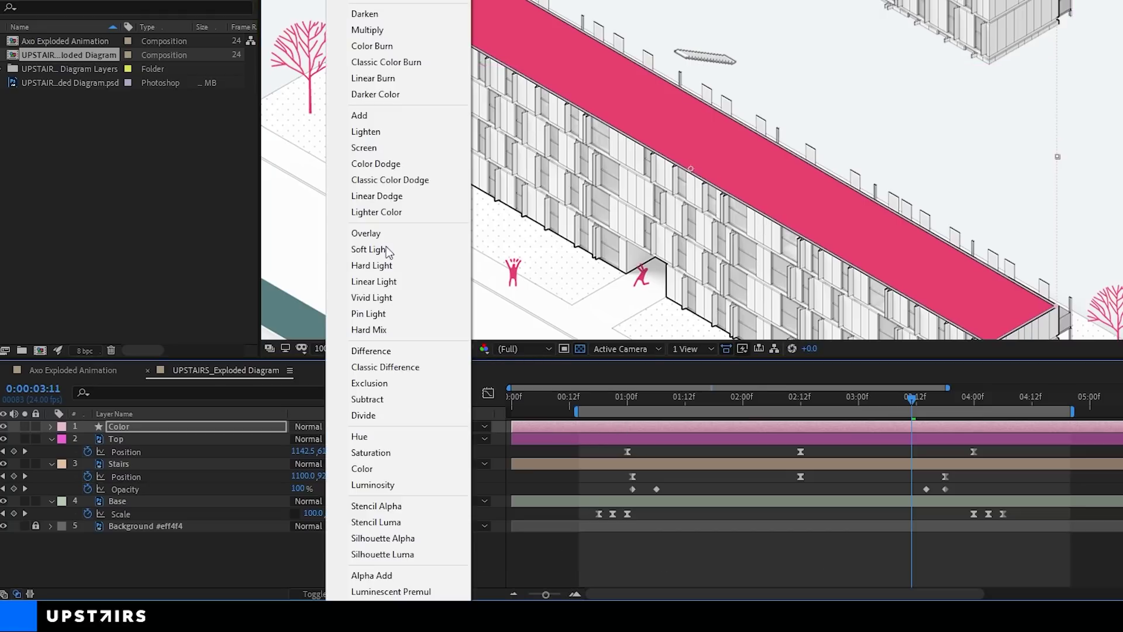
left_click(363, 469)
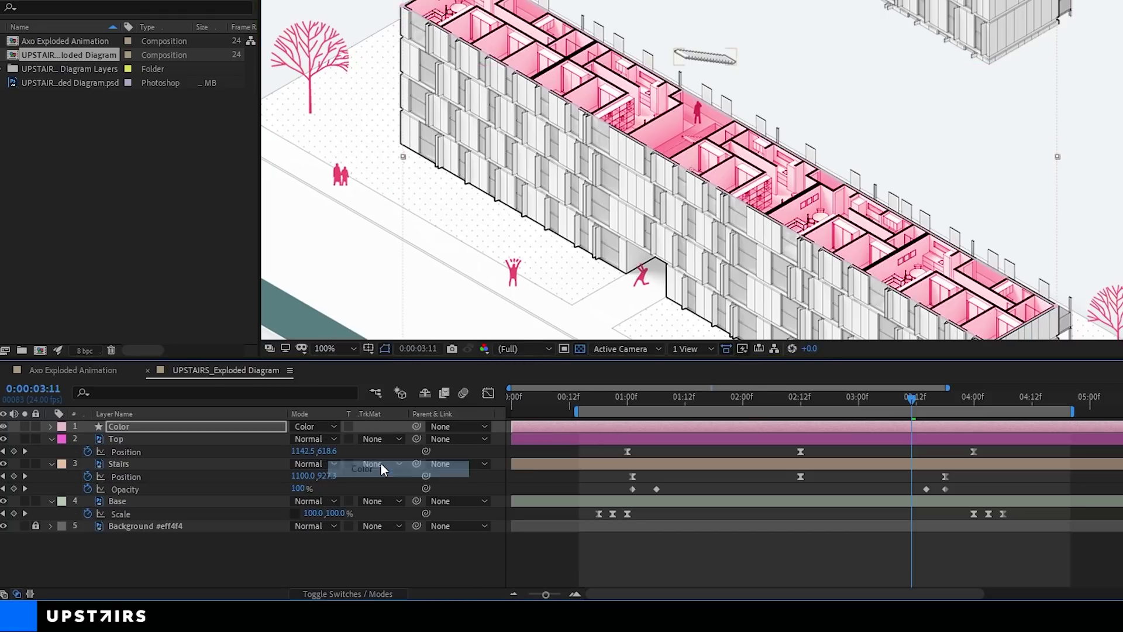
left_click(1118, 150)
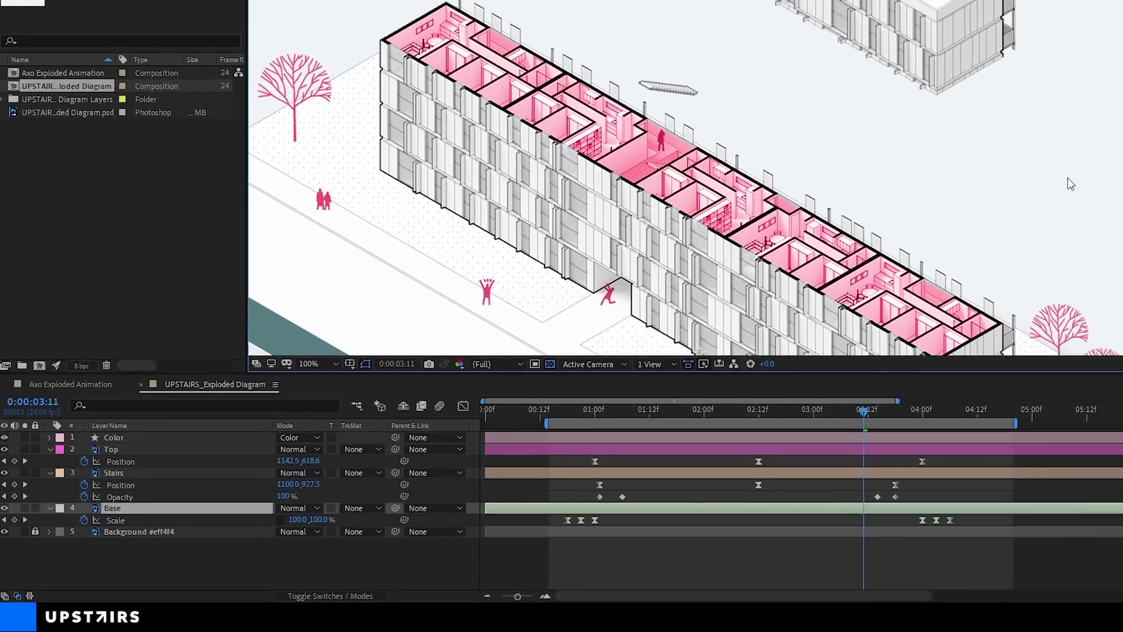
- Place the Color layer between Stairs and Base in the stack and preview the animation from 0:00:00:15
scroll(1011, 143, "down", 1)
key("space")
left_click_drag(1011, 143, 832, 183)
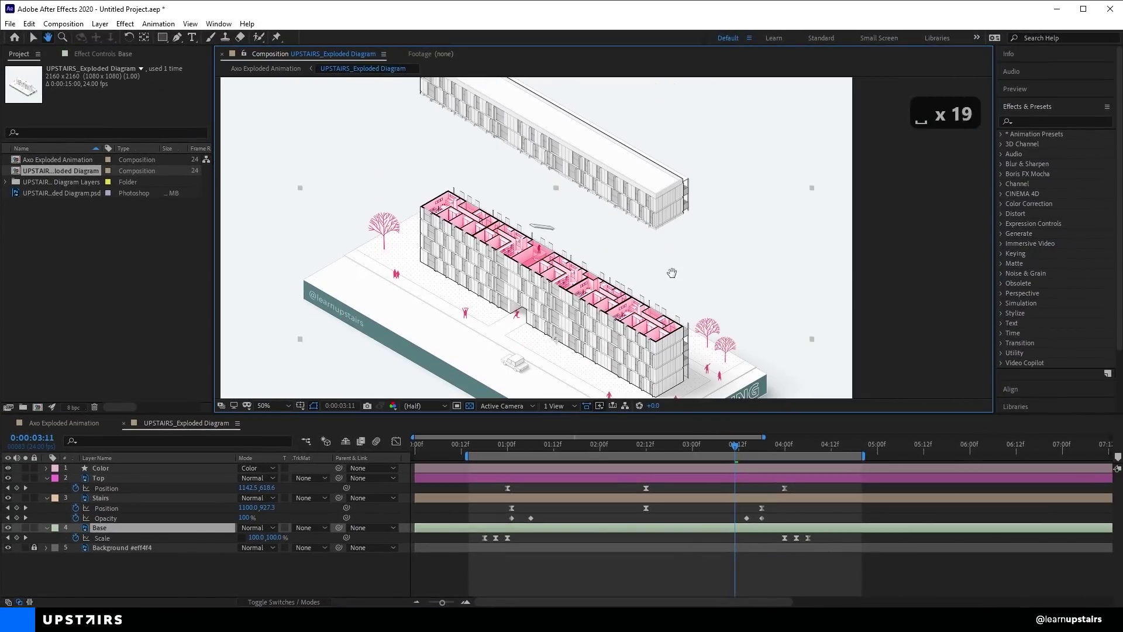
mouse_move(521, 449)
left_mouse_down()
mouse_move(497, 448)
mouse_move(515, 450)
left_mouse_up()
left_click_drag(107, 468, 162, 509)
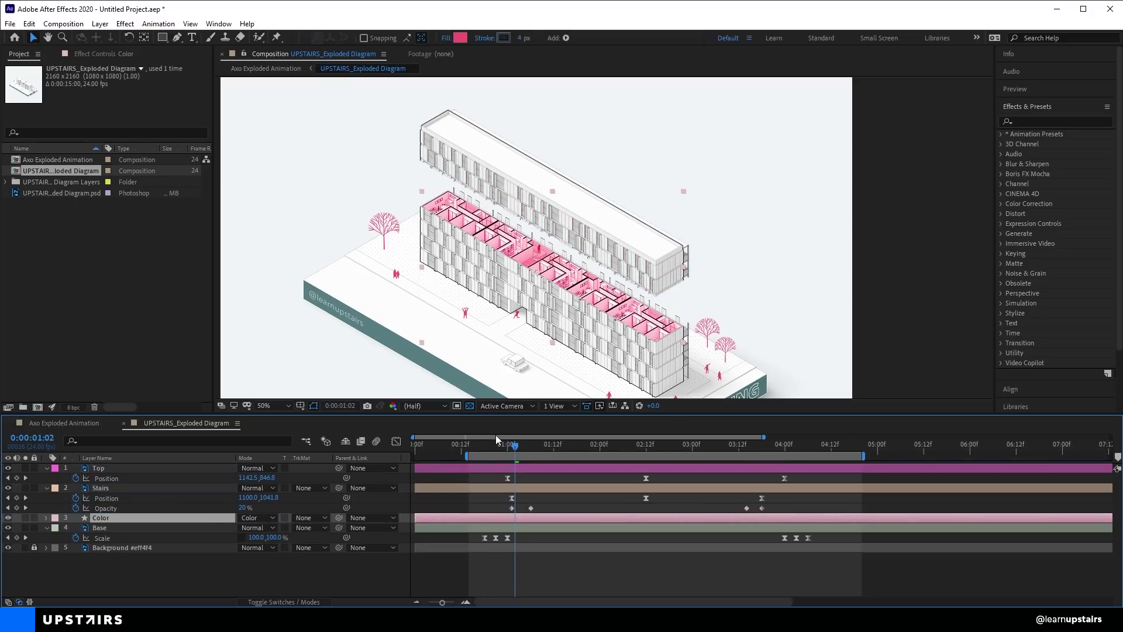
left_click(473, 448)
left_click(854, 287)
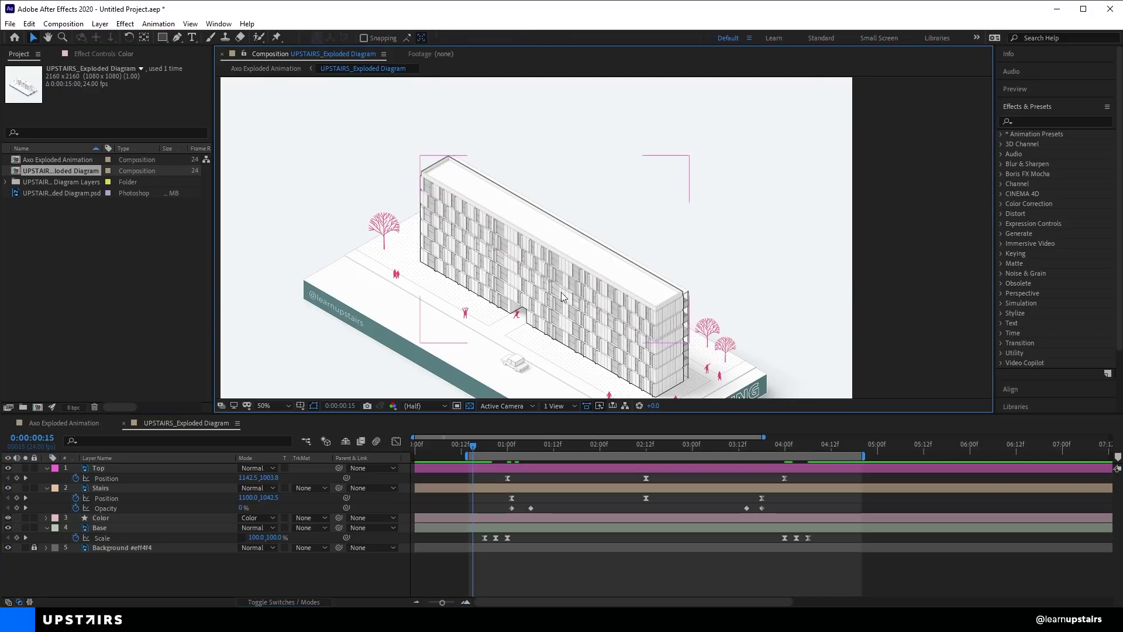
key("space")
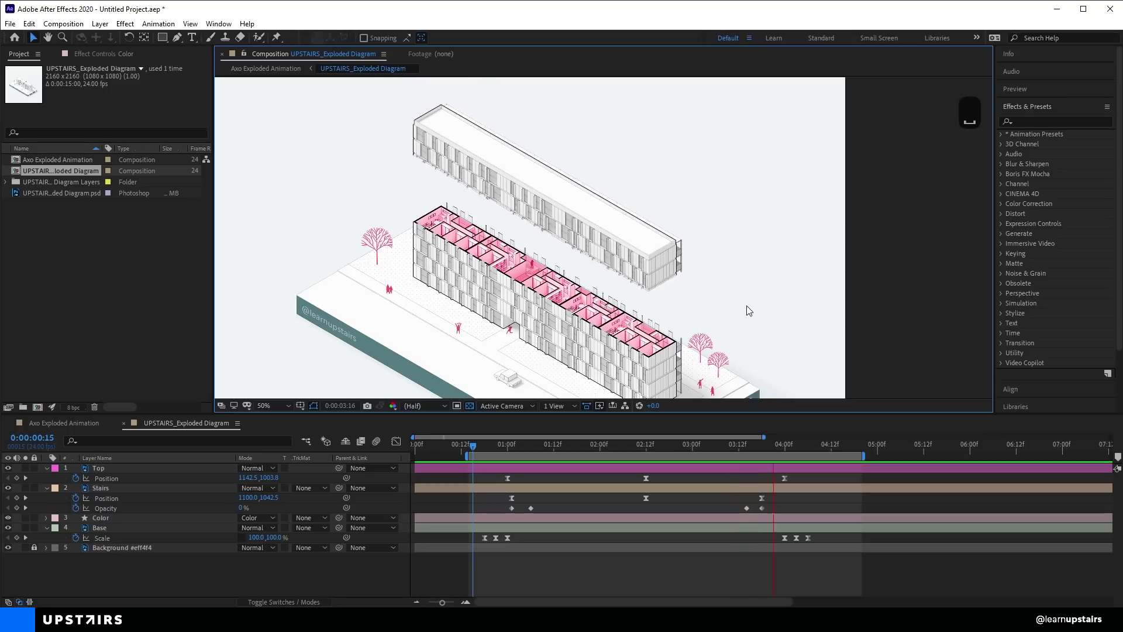
- At 0:00:01:02, show the Color layer's Opacity and collapse the keyframed properties of Stairs and Base
mouse_move(508, 447)
left_mouse_down()
mouse_move(527, 448)
mouse_move(495, 453)
mouse_move(517, 456)
left_mouse_up()
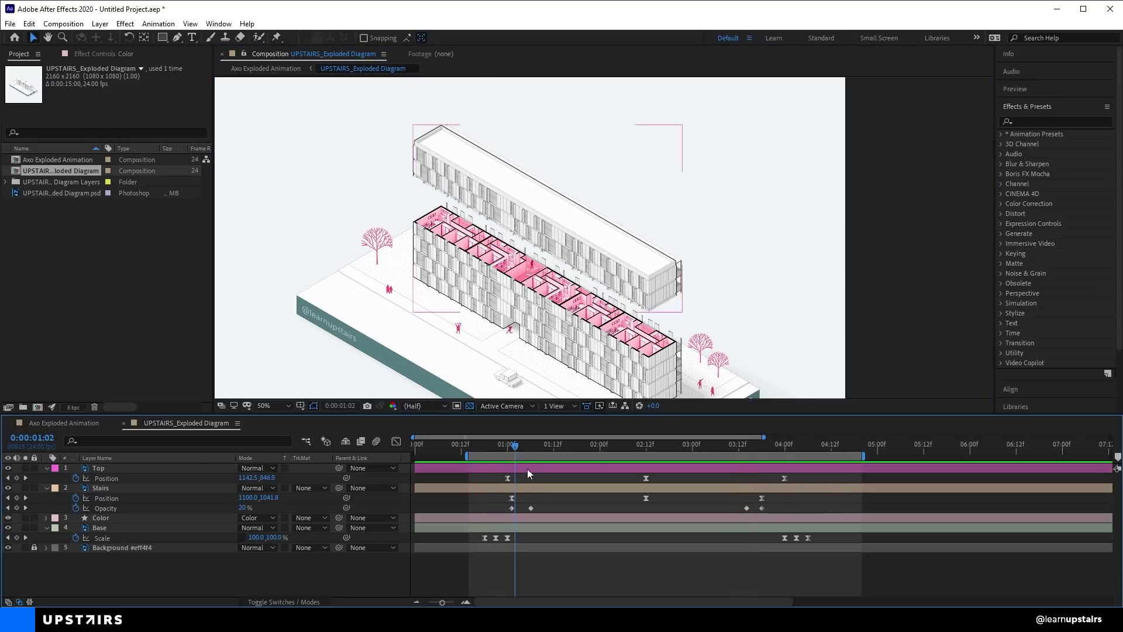
left_click(499, 469)
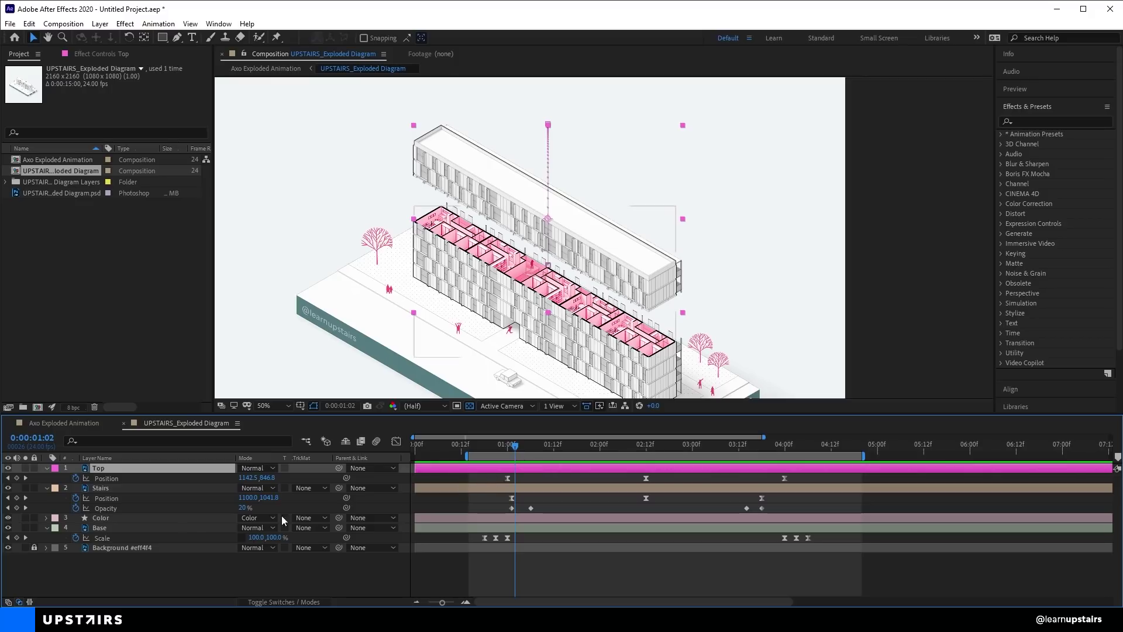
left_click(193, 520)
key("t")
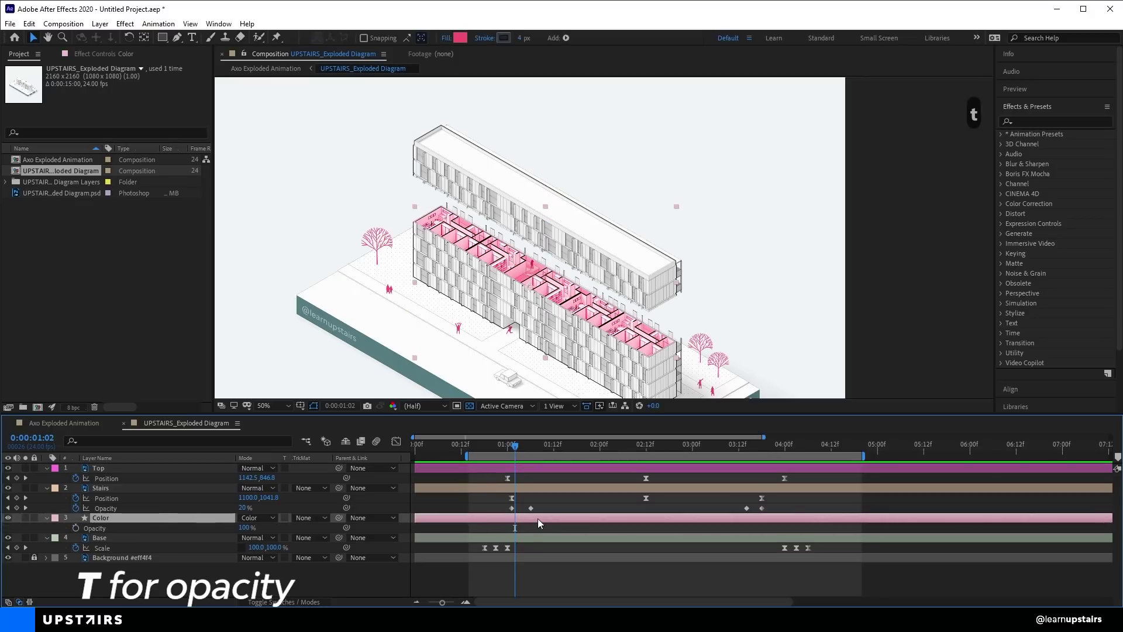
left_click(118, 489)
key("u")
left_click(127, 517)
key("u")
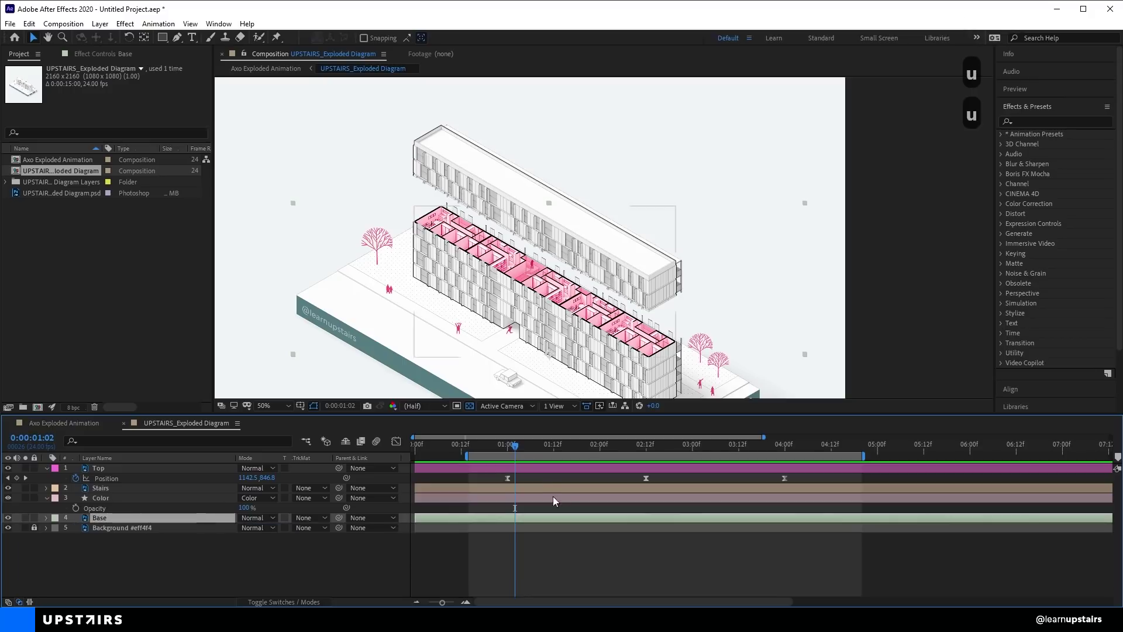
- Keyframe the Color layer's Opacity from 0% at 0:00:01:02 to 100% at 0:00:01:05
left_click(79, 508)
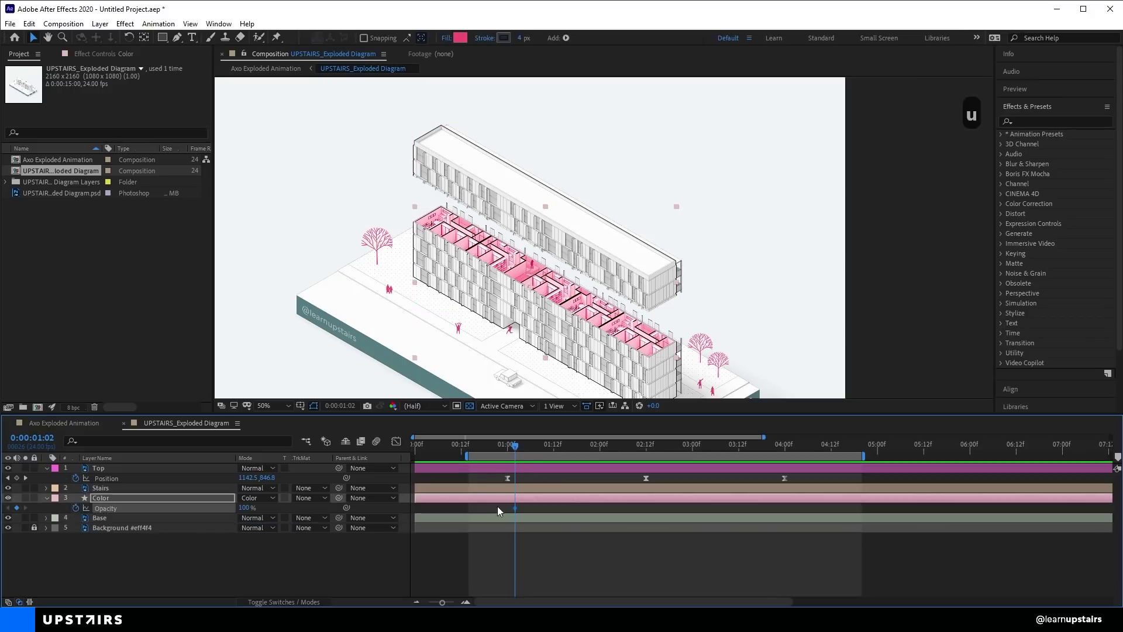
left_click_drag(219, 508, 170, 508)
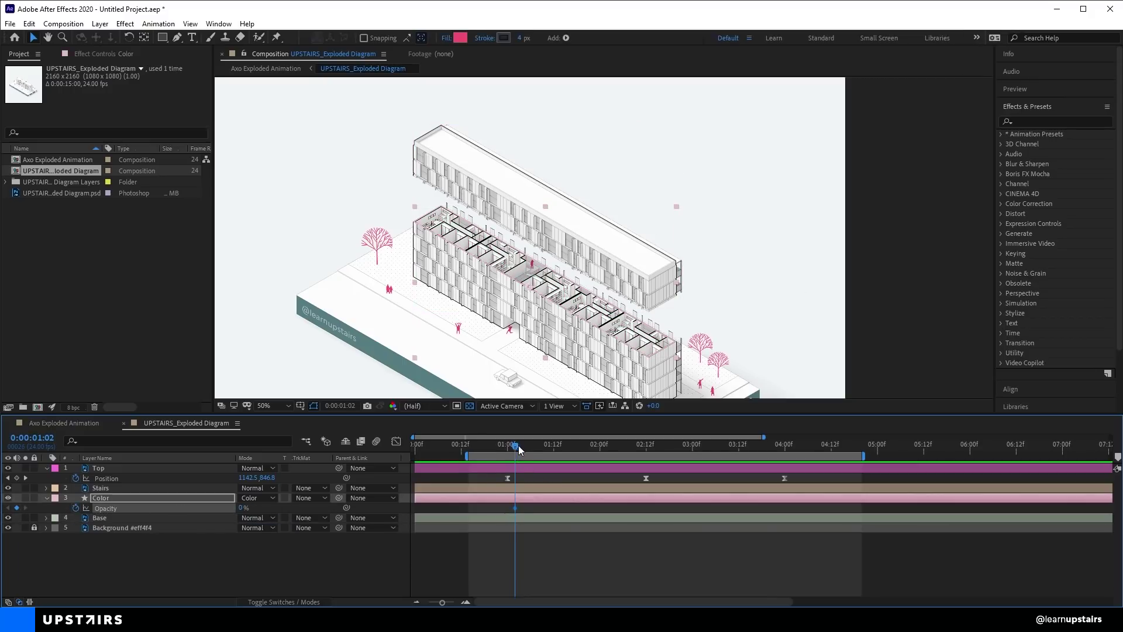
left_click_drag(517, 444, 528, 444)
left_click_drag(244, 508, 567, 500)
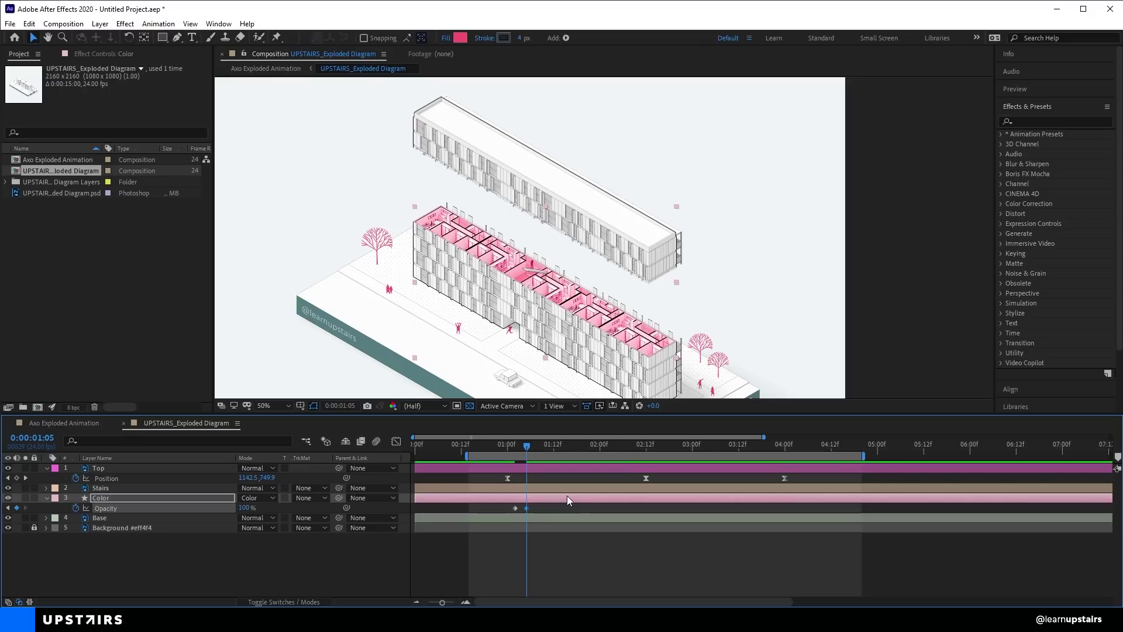
- Keyframe the Color layer's Opacity at 100% at about 0:00:03:20 and at 0% at about 0:00:03:22
left_click_drag(716, 444, 771, 448)
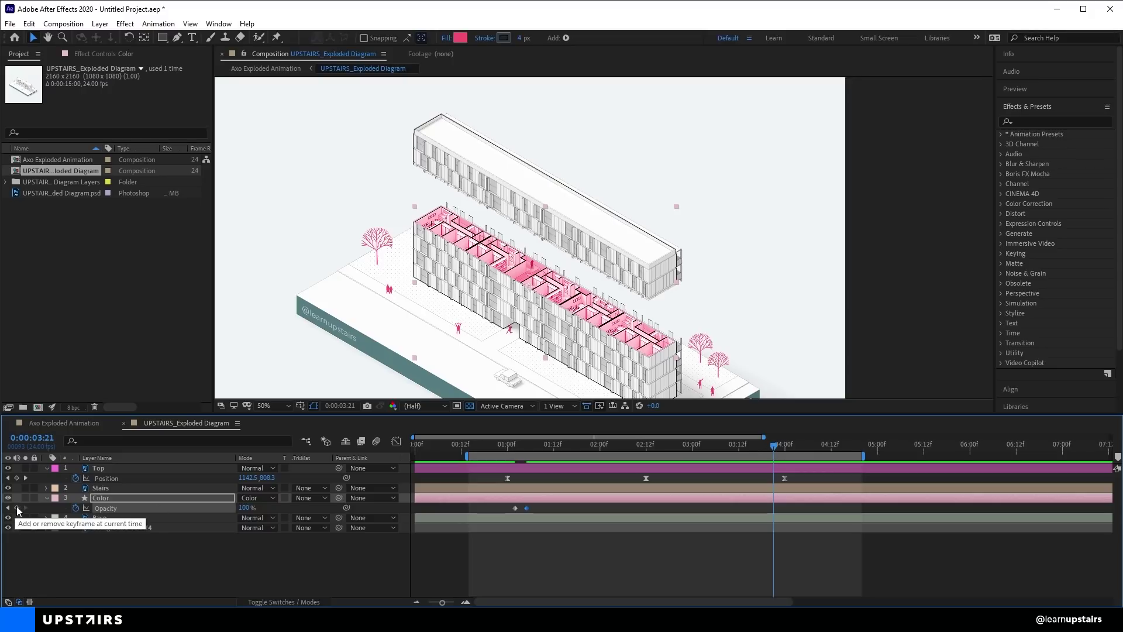
left_click_drag(771, 509, 764, 509)
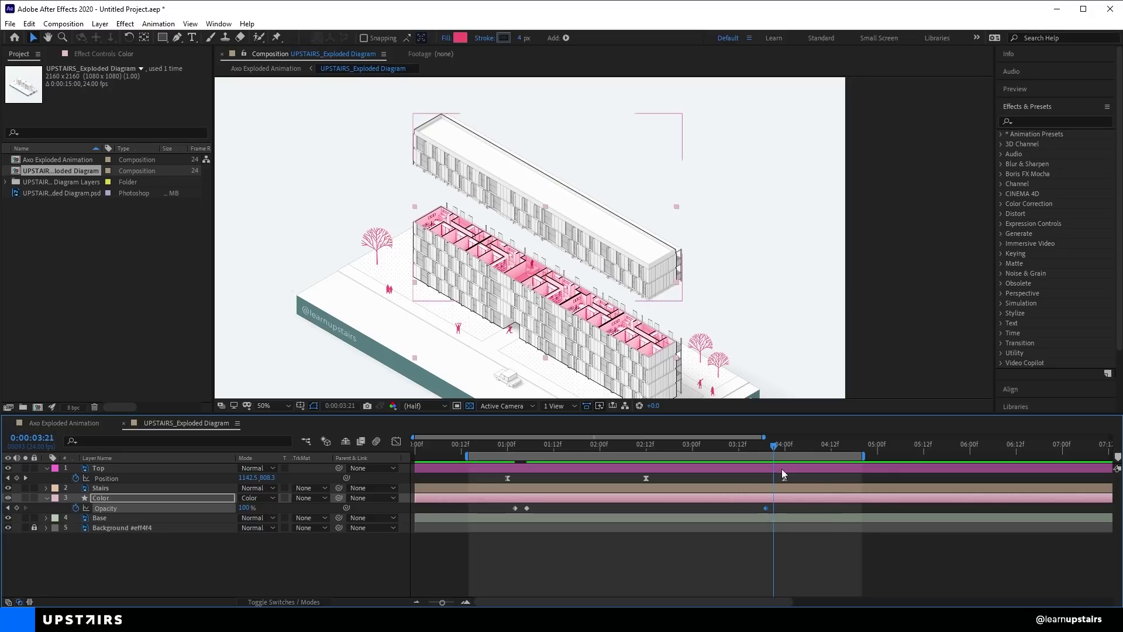
left_click(781, 448)
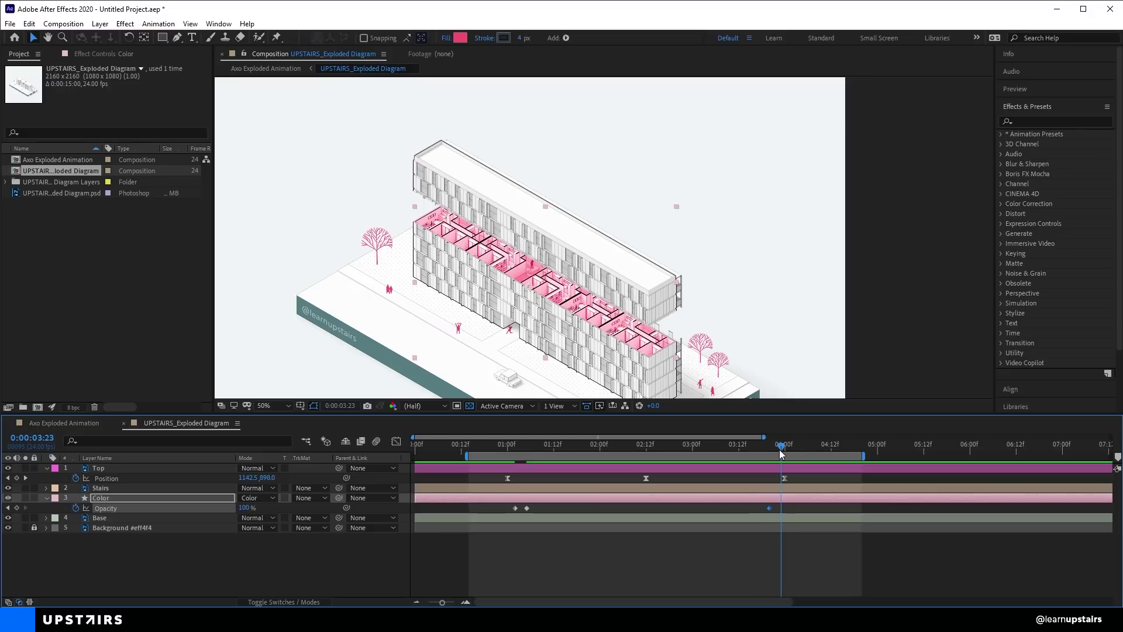
left_click_drag(780, 449, 778, 449)
left_click_drag(772, 509, 768, 509)
left_click_drag(243, 509, 146, 509)
- Preview the exploded animation to check the Color layer's fade in and fade out
left_click(756, 536)
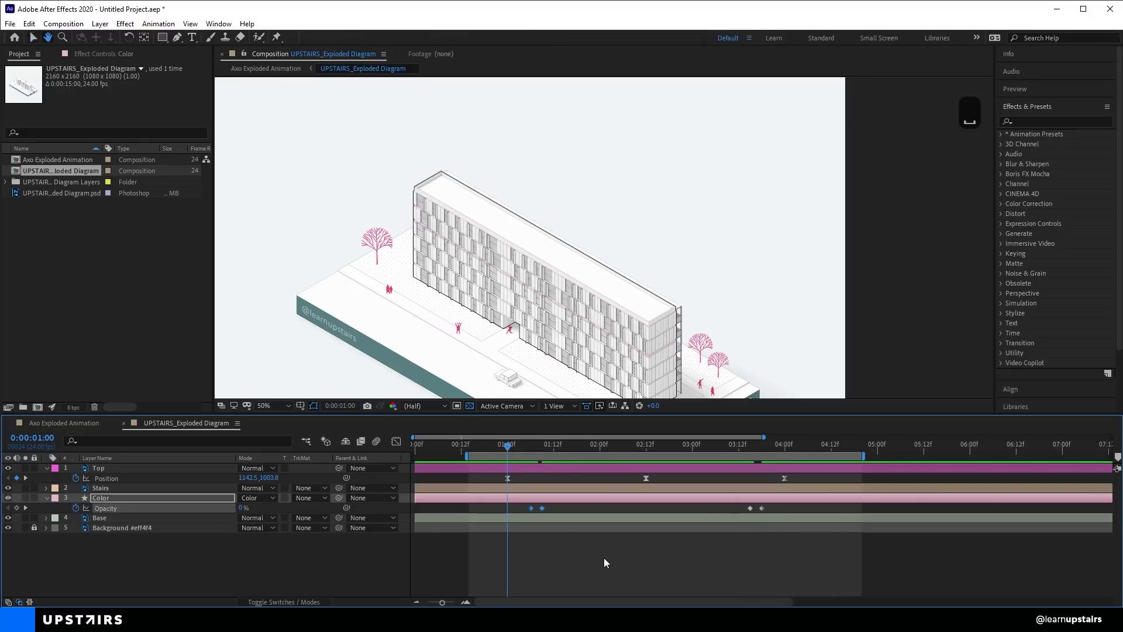
key("space")
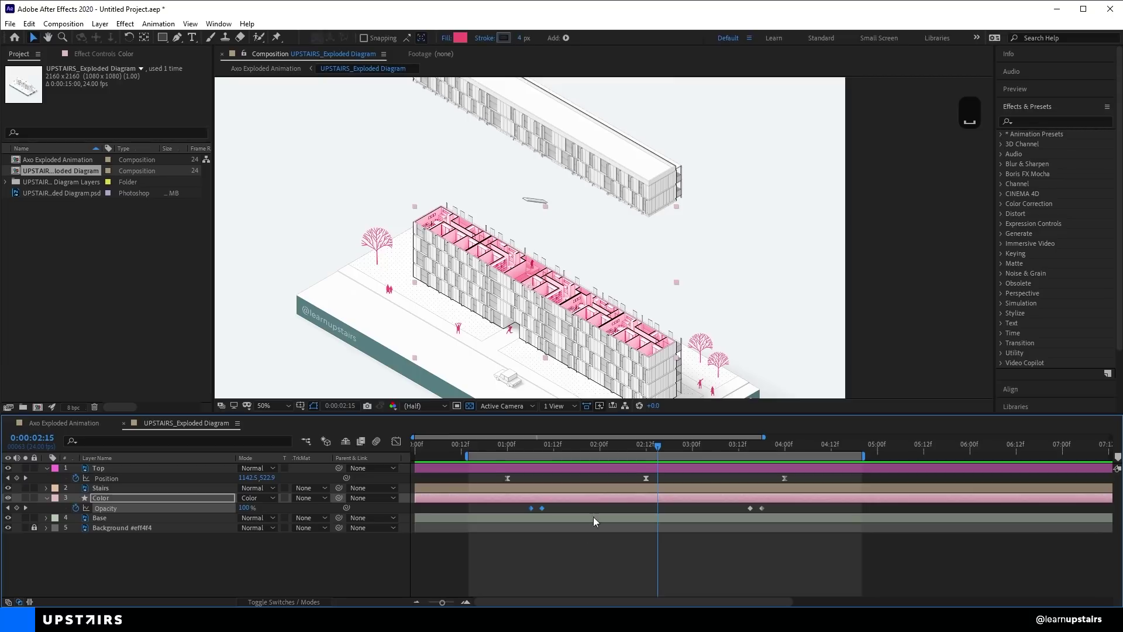
scroll(608, 324, "down", 2)
key("space")
left_click_drag(609, 323, 603, 278)
key("space")
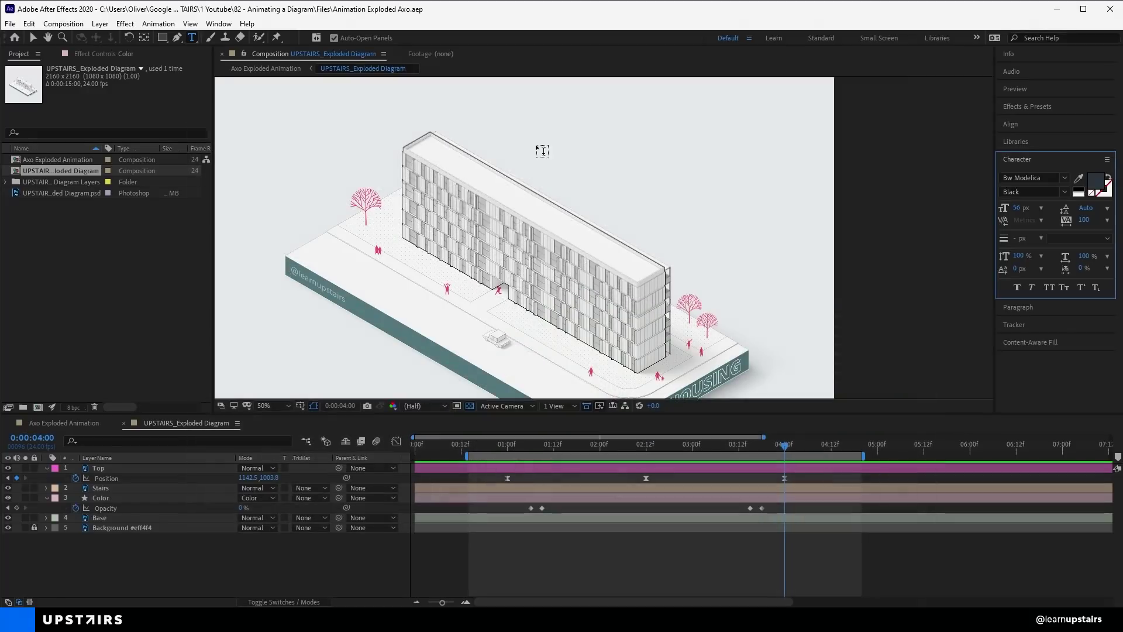
- Add a text layer reading EXPLODED AXO above the building
type("EXPLODED AXO")
key("ctrl+Return")
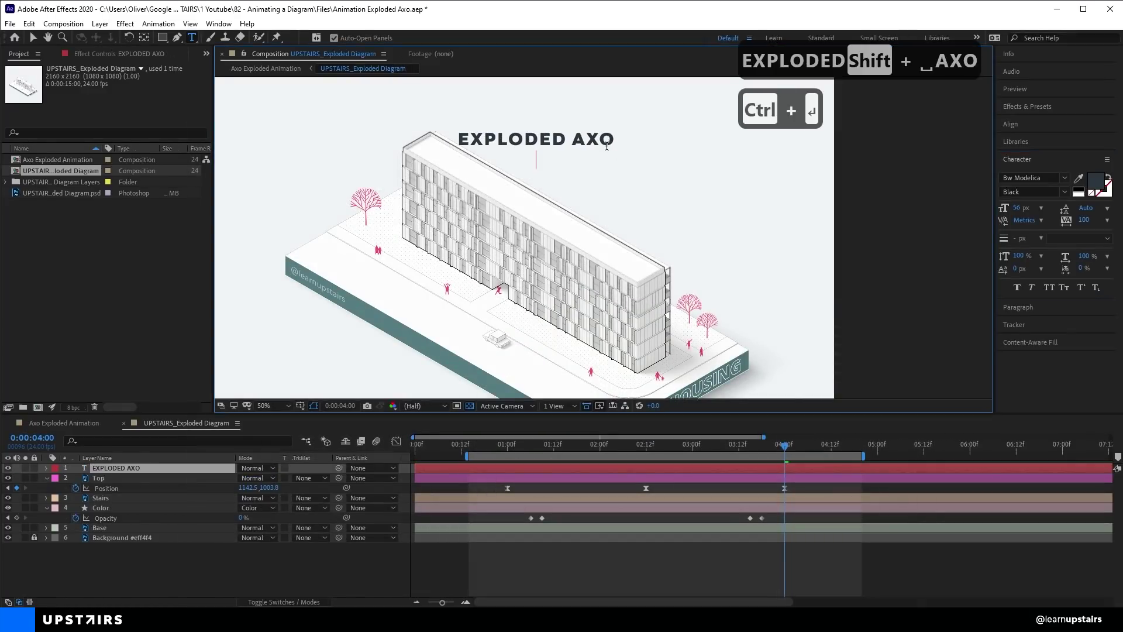
key("BackSpace")
key("ctrl+Return")
- Set only the vertical Scale of the EXPLODED AXO layer to 86.062%
key("s")
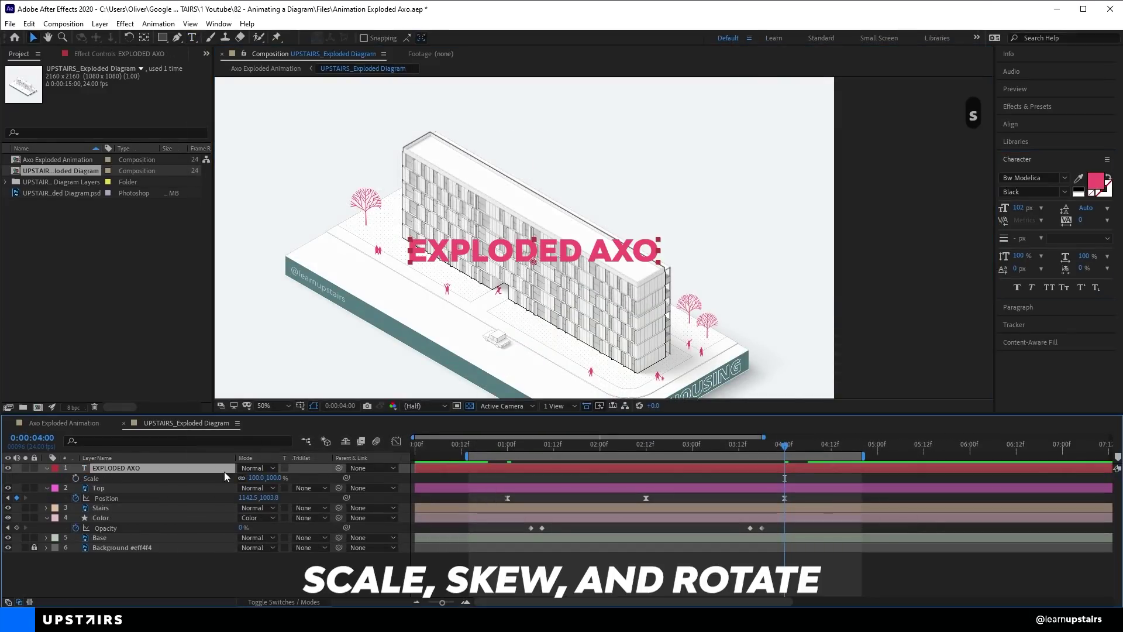
left_click(272, 478)
type("86.6")
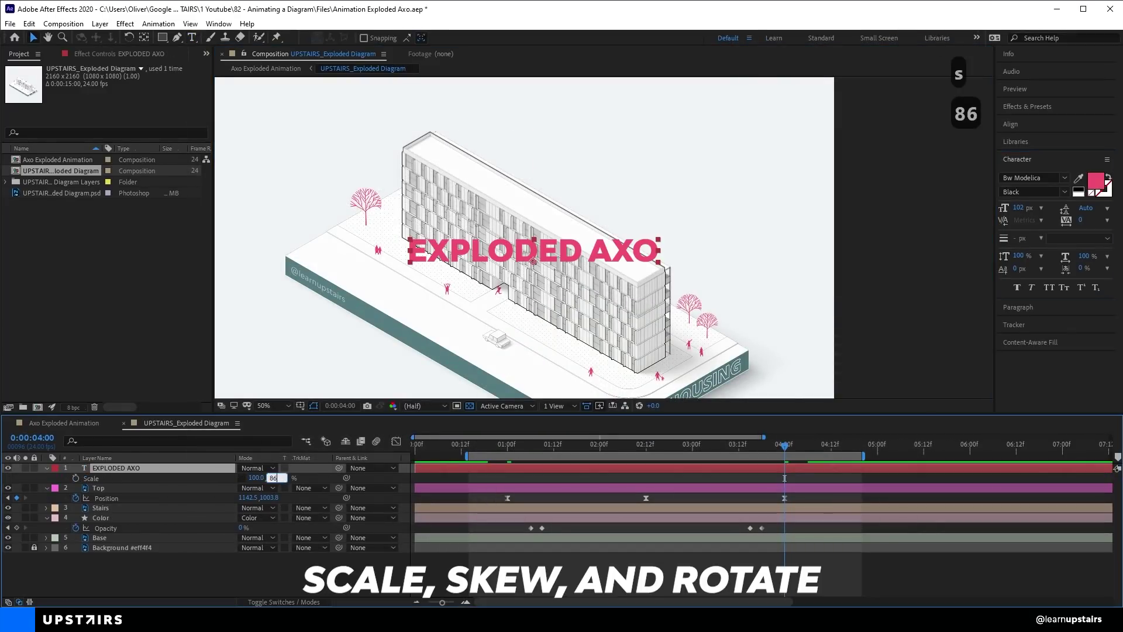
key("BackSpace")
type("062")
key("Return")
- Add a Skew text animator to the EXPLODED AXO layer and set its Skew to 30
left_click(45, 468)
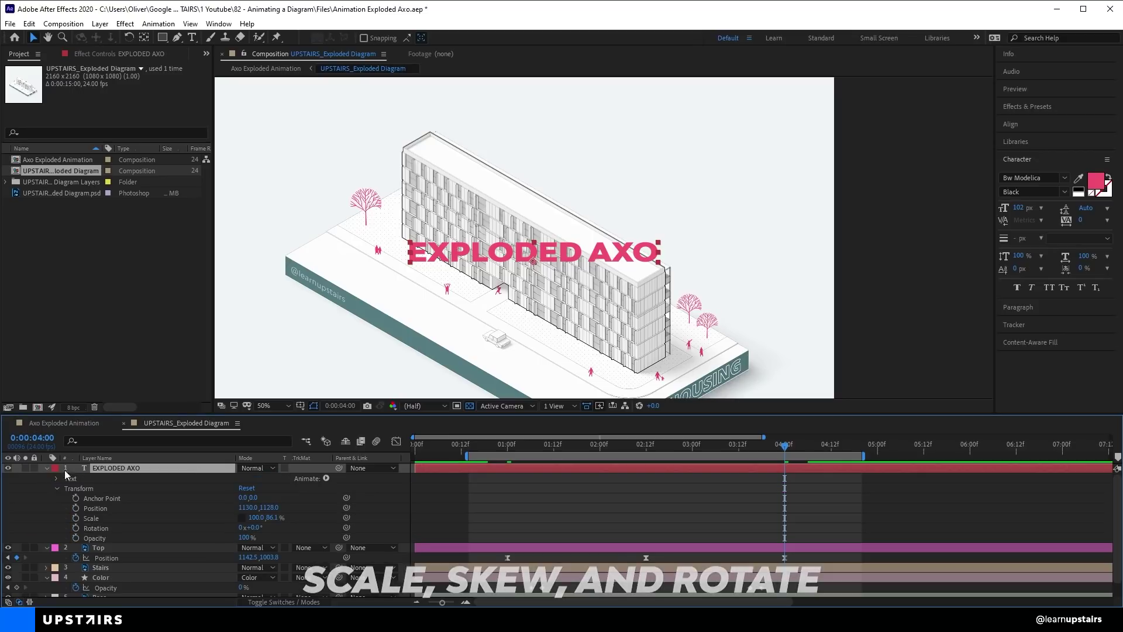
left_click(326, 478)
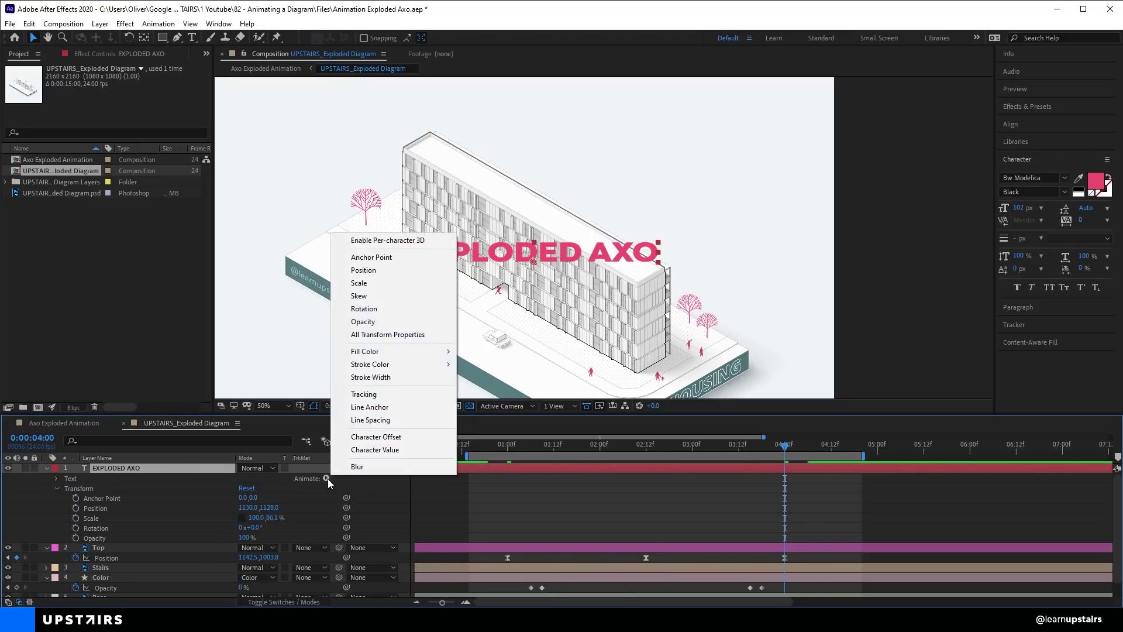
left_click(381, 296)
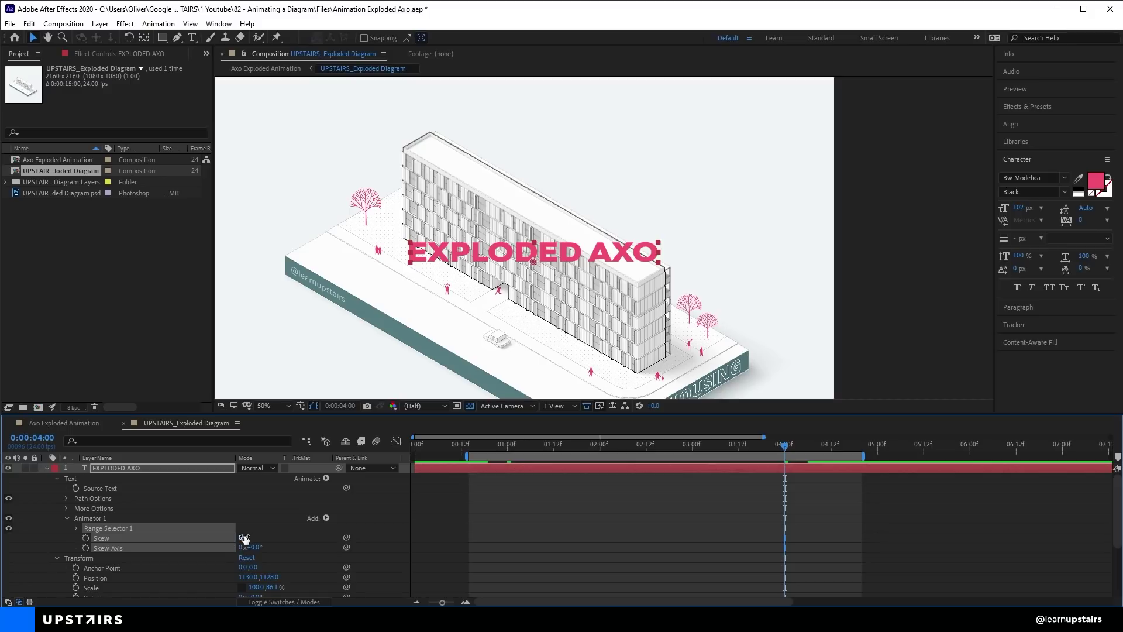
type("3")
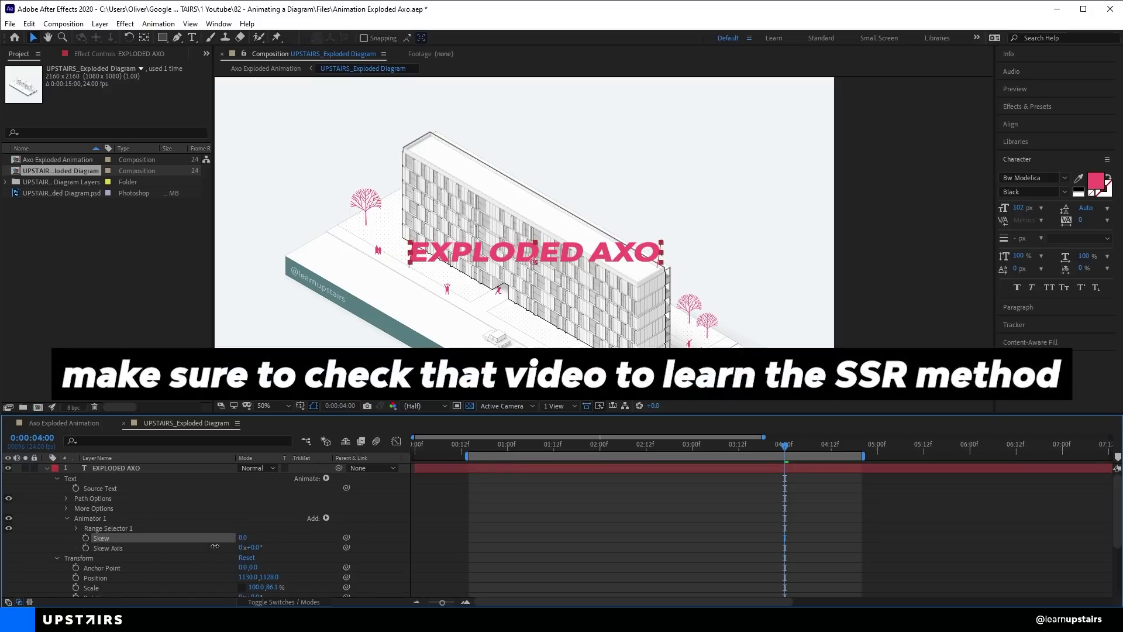
type("0")
key("Return")
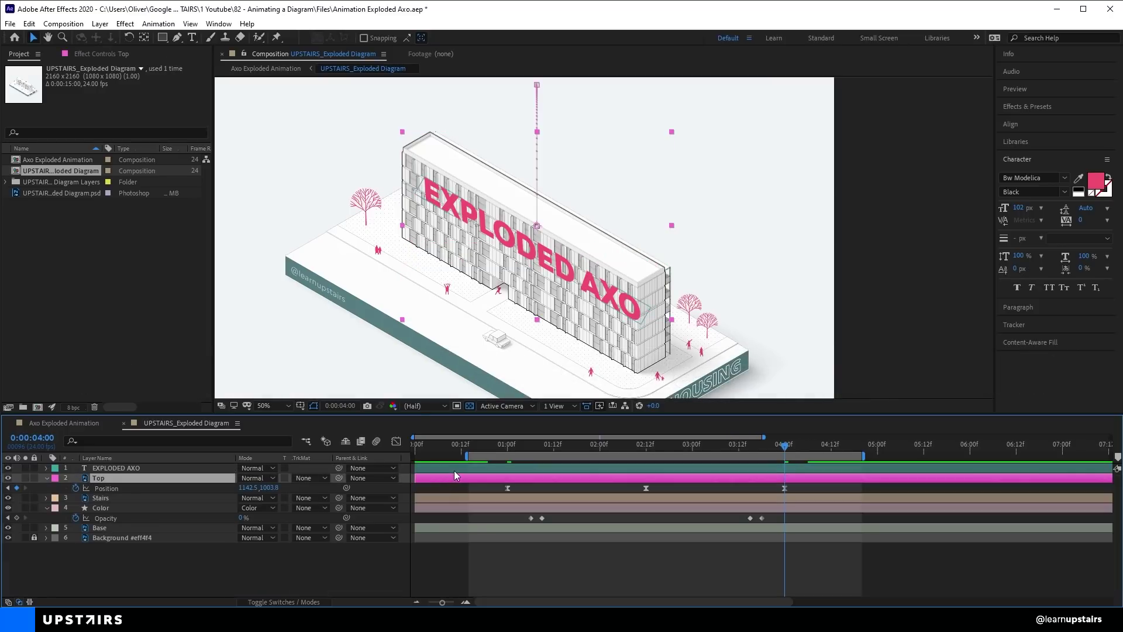
- Move the EXPLODED AXO layer between the Base and Background layers and start keyframing its Position at 0:00:01:12
left_click(117, 468)
left_click_drag(117, 467, 117, 529)
left_click(553, 444)
key("p")
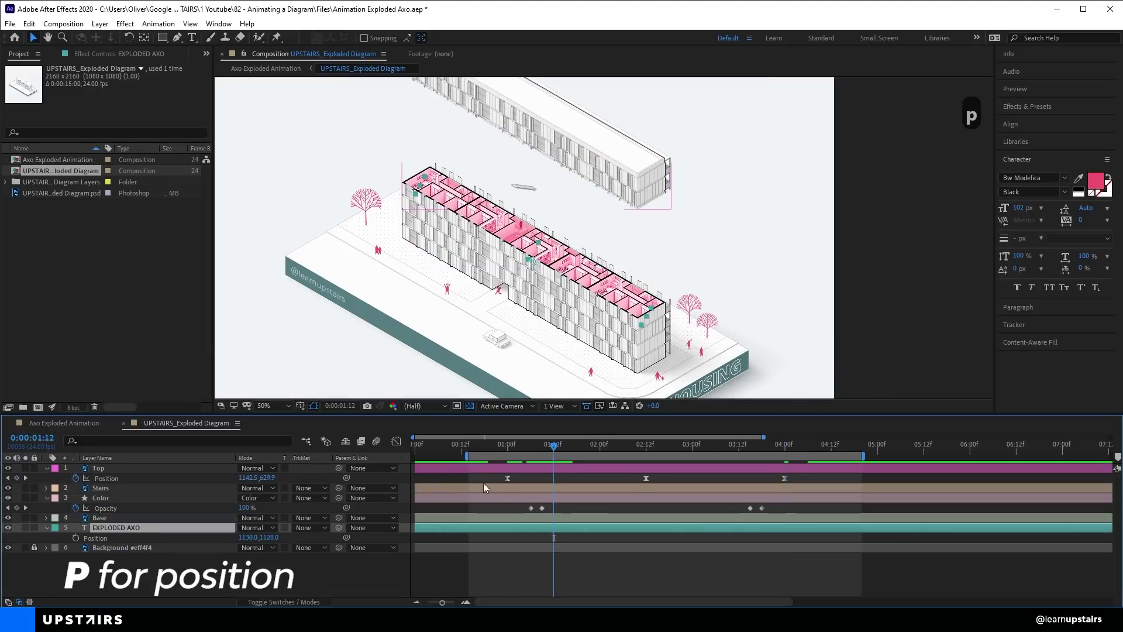
left_click(76, 538)
- Animate the title rising from Position 1198, 1129 at 0:00:01:12 to 1198, 1009 above the opened building about five frames on
left_click_drag(565, 447, 578, 447)
left_click(554, 447)
left_click_drag(268, 537, 230, 539)
left_click_drag(591, 279, 611, 261)
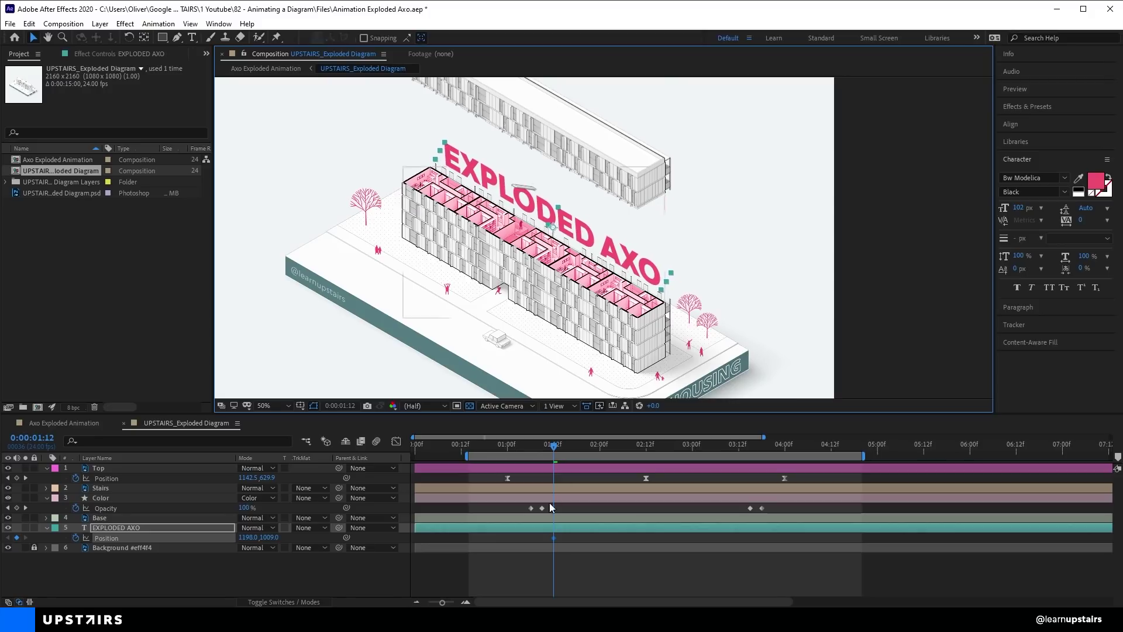
left_click_drag(553, 538, 573, 538)
left_click_drag(271, 537, 354, 520)
- Apply Easy Ease to the title's two Position keyframes and shape their speed curve with a sharp peak near the start
left_click_drag(550, 544, 555, 575)
key("F9")
left_click(396, 441)
key("ctrl+z")
left_click(396, 441)
- Copy the title's raised Position keyframe to about 0:00:03:06 and its lowered keyframe to about 0:00:03:11
left_click(602, 538)
left_click(573, 538)
key("ctrl+c")
left_click_drag(693, 448, 714, 448)
key("ctrl+v")
left_click(554, 537)
key("ctrl+c")
left_click(730, 445)
key("ctrl+v")
left_click_drag(732, 538, 734, 538)
- Shape the speed curve of the title's return movement so it peaks near the final Position keyframe
left_click_drag(755, 532, 732, 566)
left_click(396, 441)
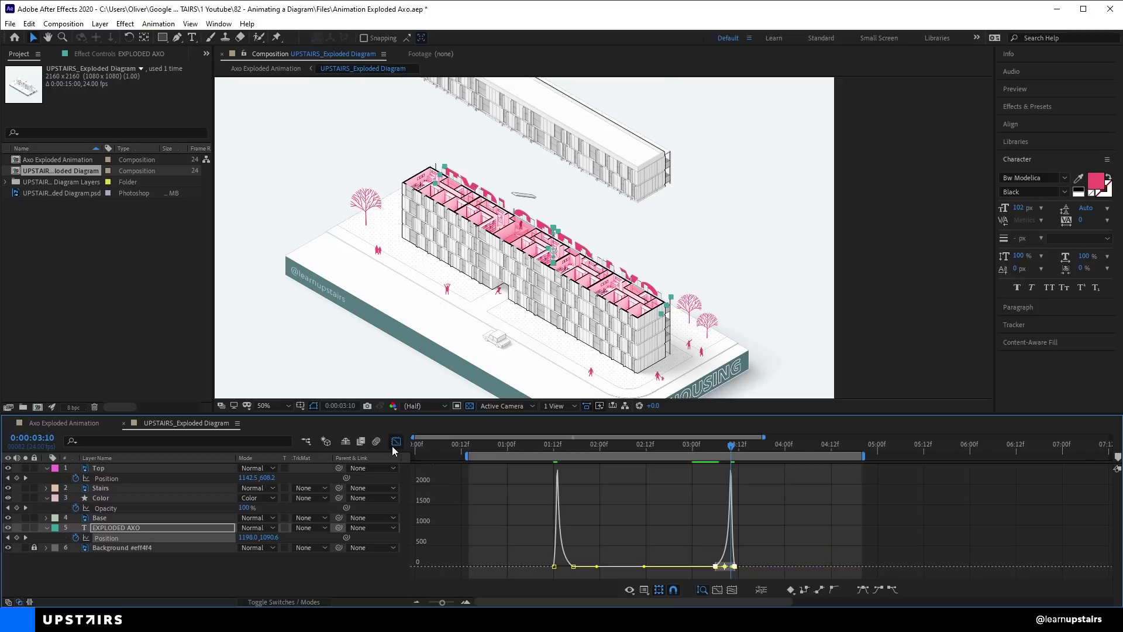
left_click(396, 441)
- Preview the animation from 0:00:00:17 to check the title's rise and return in the full frame
left_click(481, 445)
key("space")
left_click(575, 570)
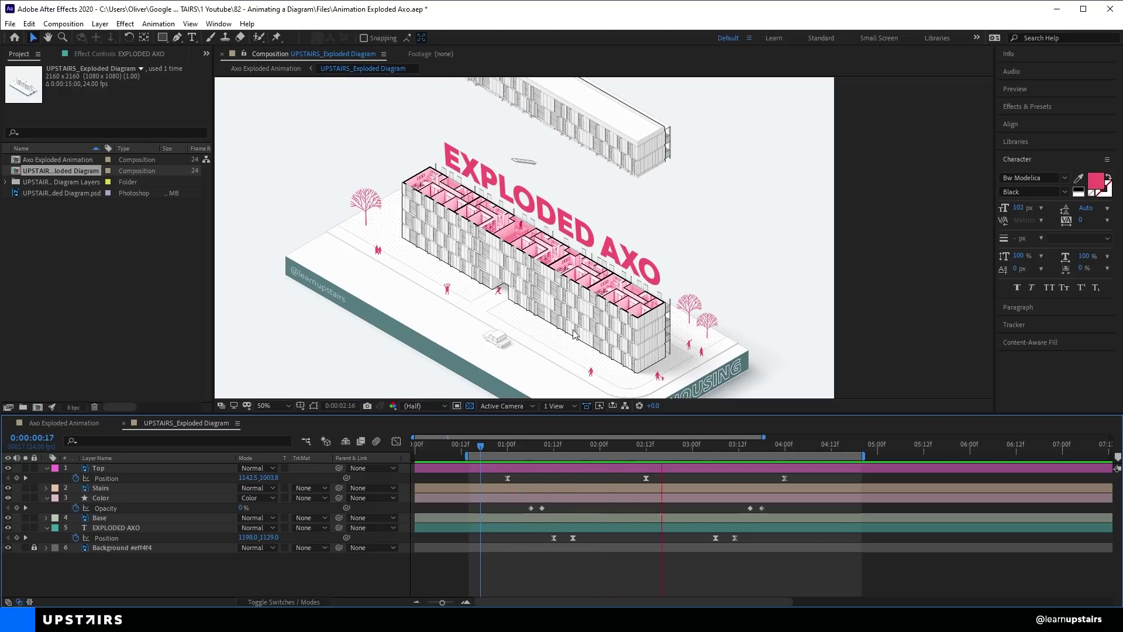
scroll(576, 336, "down", 2)
left_click_drag(578, 338, 572, 306)
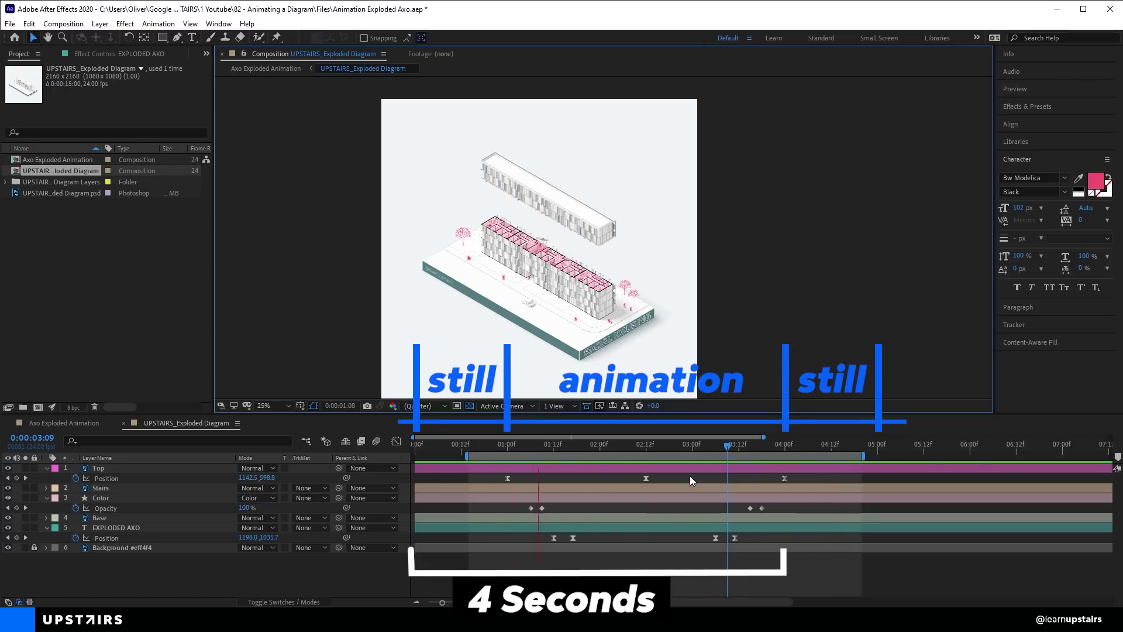
- Shift the Top, Stairs, Color, Base and EXPLODED AXO layers 12 frames earlier and trim their ends to 0:00:04:00
left_click(616, 469)
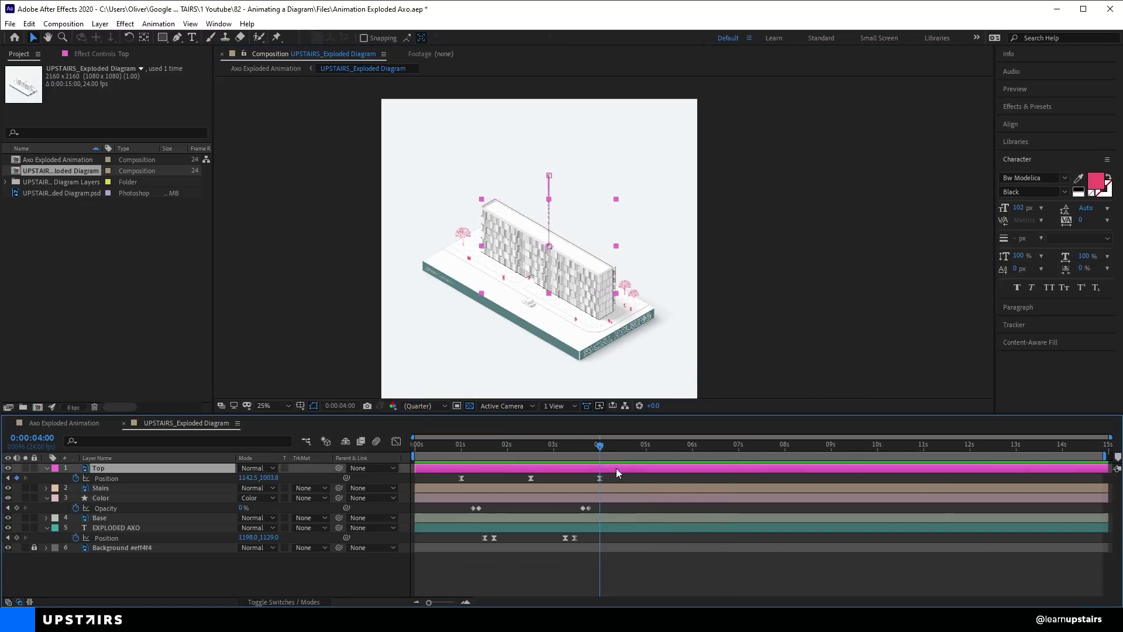
left_click(432, 529, "shift")
left_click_drag(415, 529, 440, 529)
left_click_drag(448, 468, 595, 448)
left_click(415, 449)
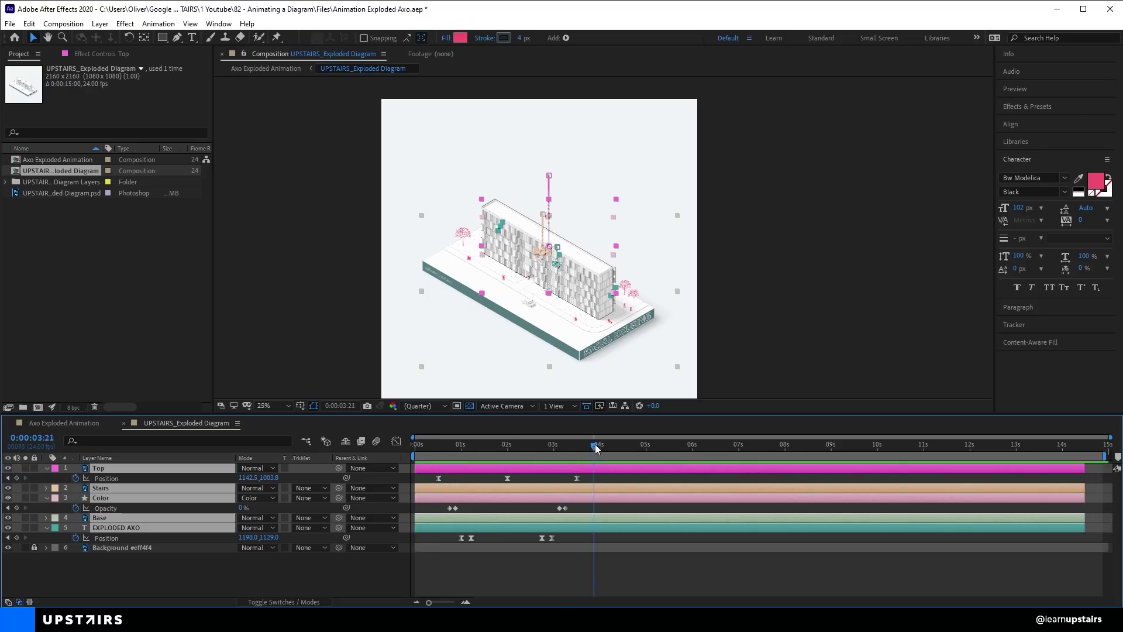
left_click_drag(1088, 468, 600, 468)
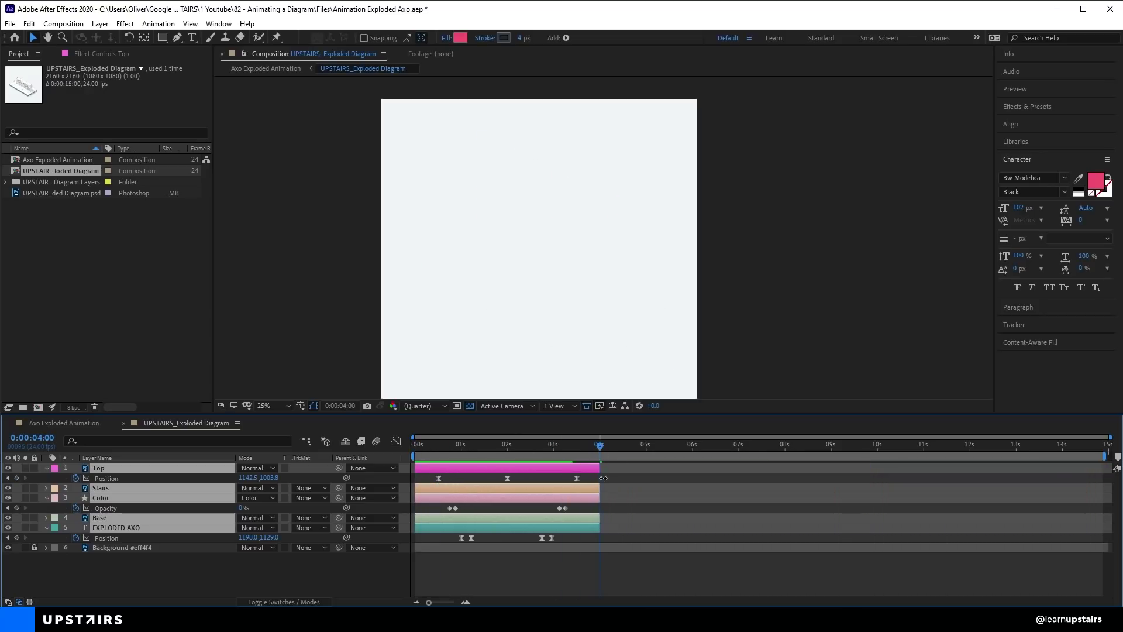
- Unlock the Background #eff4f4 layer and trim its end to 0:00:04:00
left_click(35, 547)
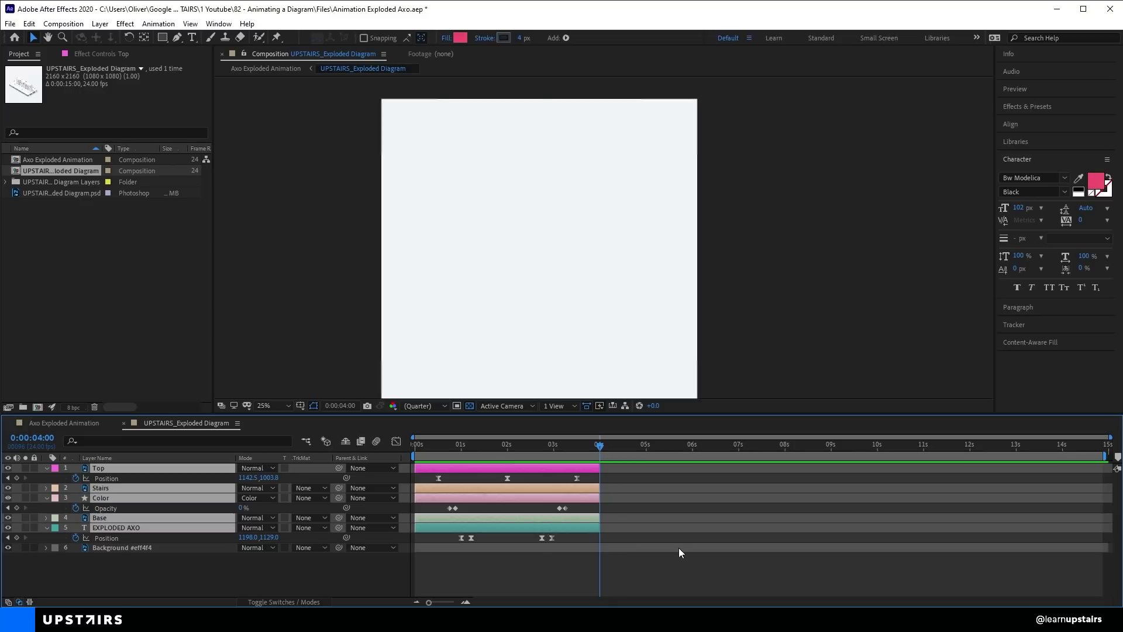
left_click(647, 548)
left_click_drag(1111, 549, 599, 550)
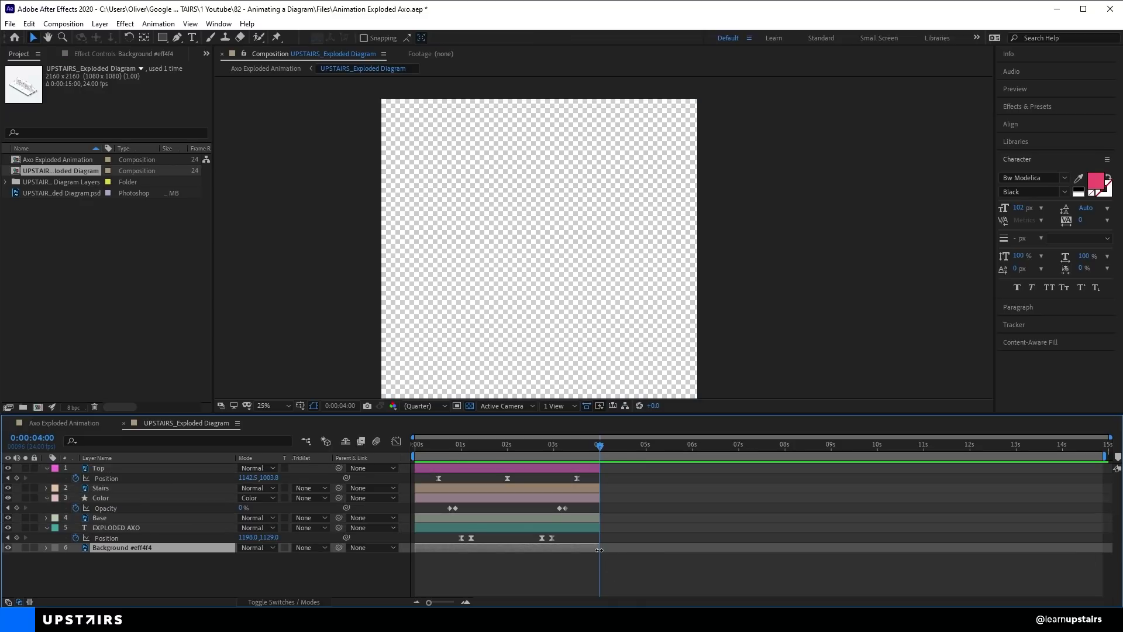
- End the work area at 0:00:04:00 and trim the UPSTAIRS_Exploded Diagram composition to it
scroll(564, 546, "up", 4)
scroll(615, 510, "down", 4)
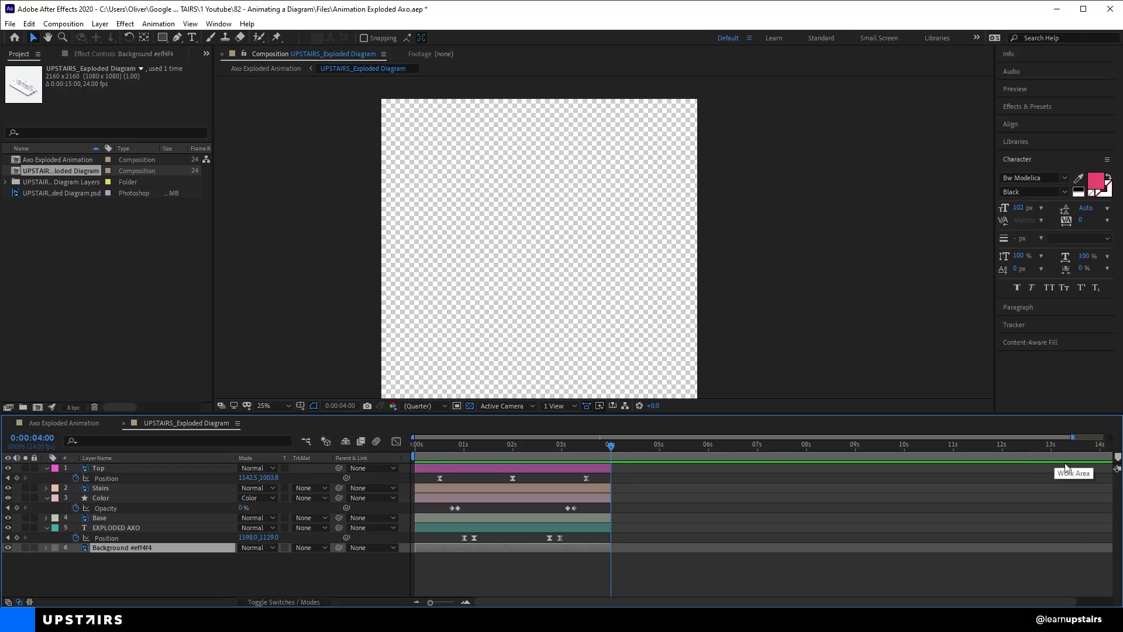
scroll(1080, 452, "down", 1)
left_click_drag(1106, 455, 600, 458)
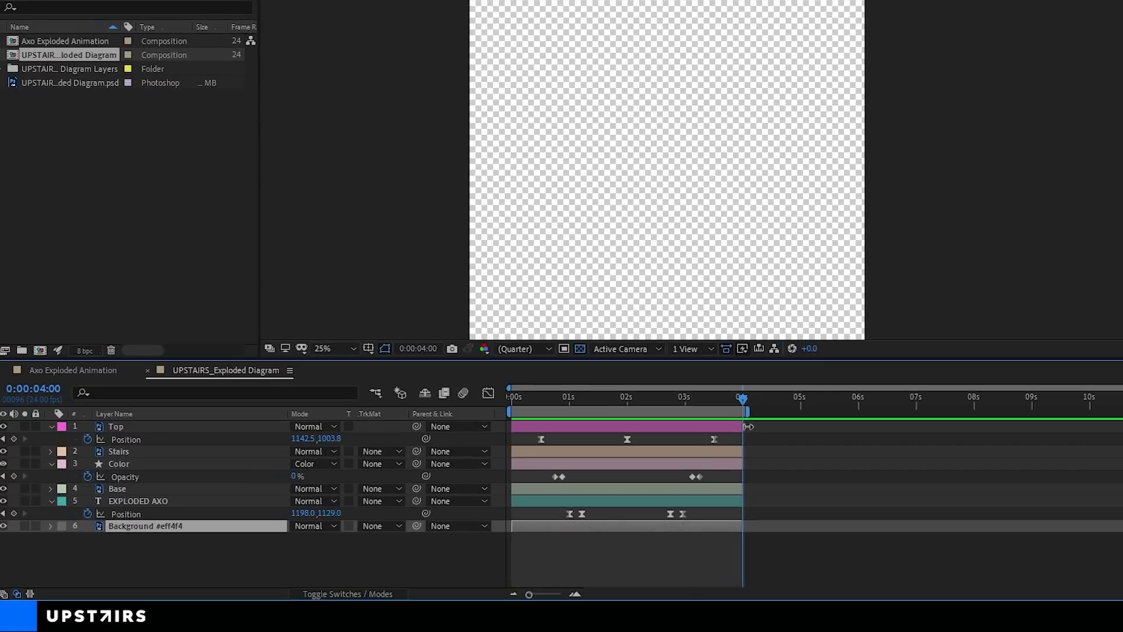
right_click(715, 413)
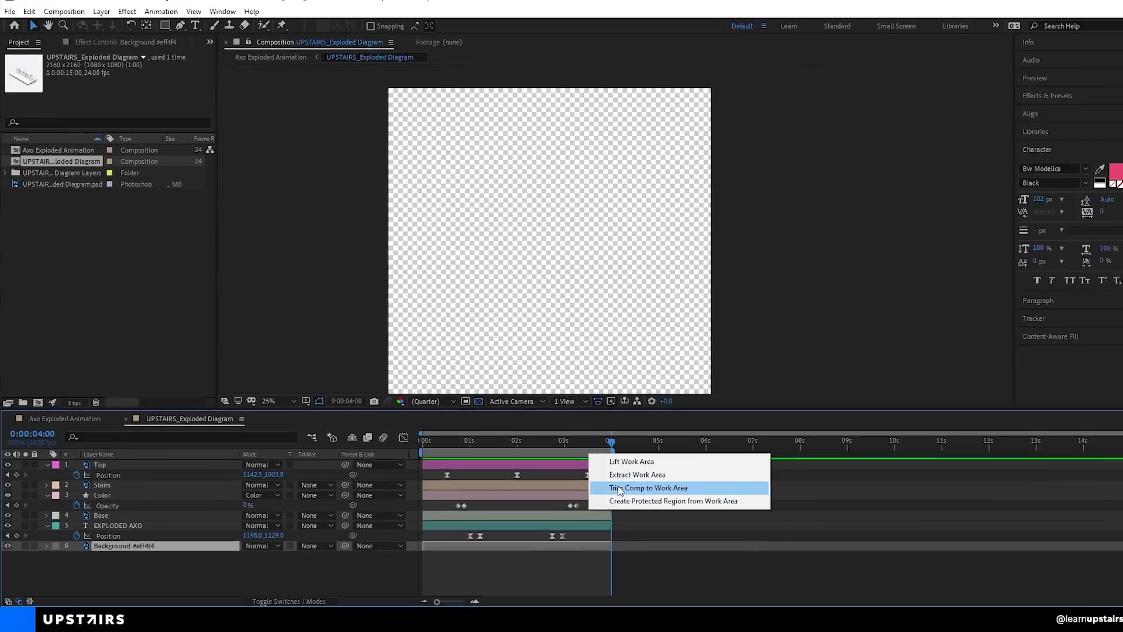
left_click(761, 455)
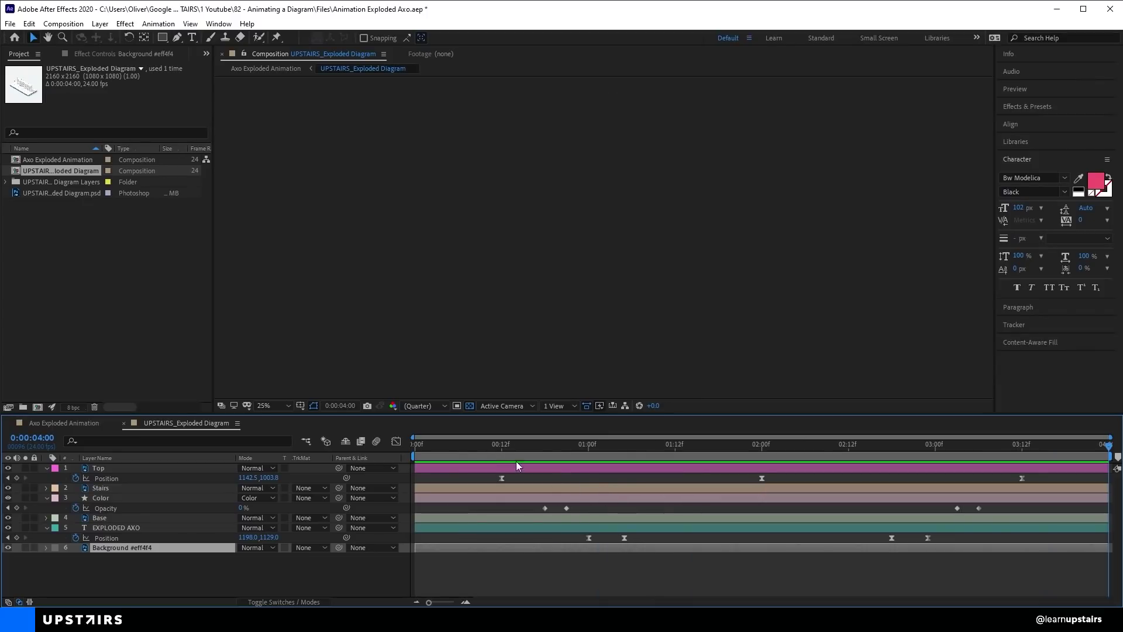
- Scrub through the trimmed composition and play the animation in the Axo Exploded Animation composition
left_click_drag(455, 450, 596, 506)
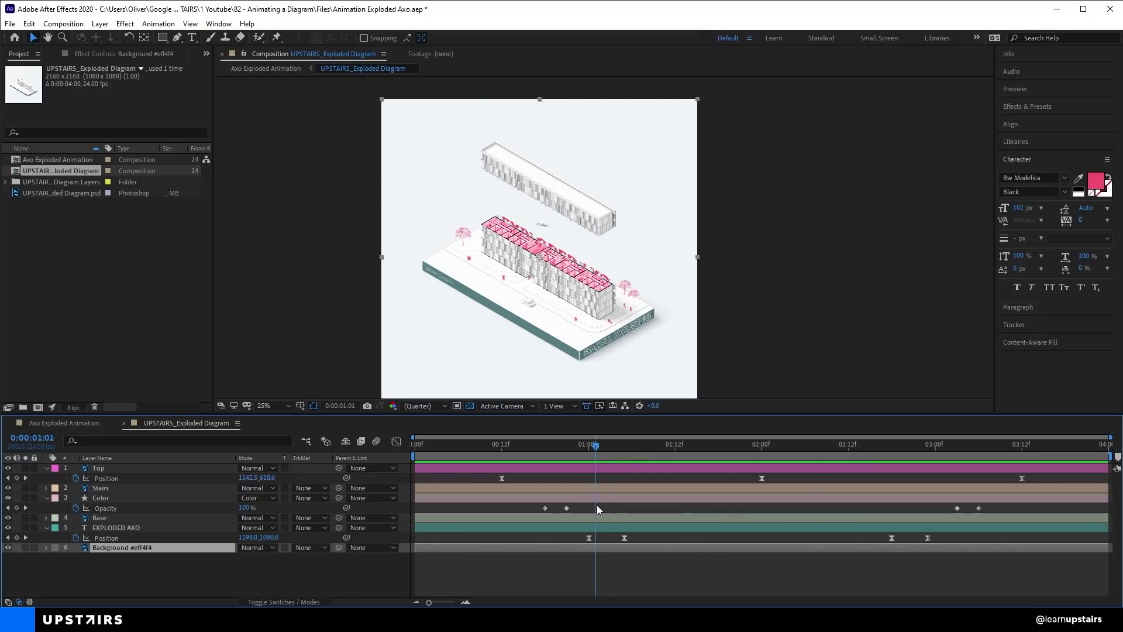
left_click(65, 423)
mouse_move(463, 449)
left_mouse_down()
mouse_move(427, 449)
mouse_move(483, 451)
left_mouse_up()
key("Home")
key("space")
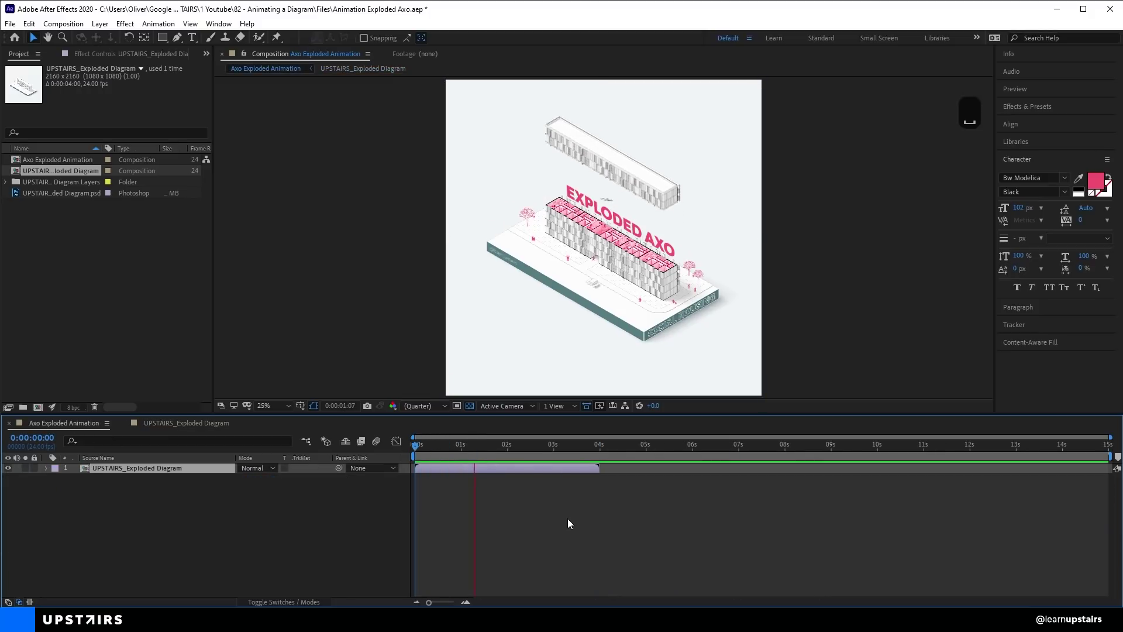
key("space")
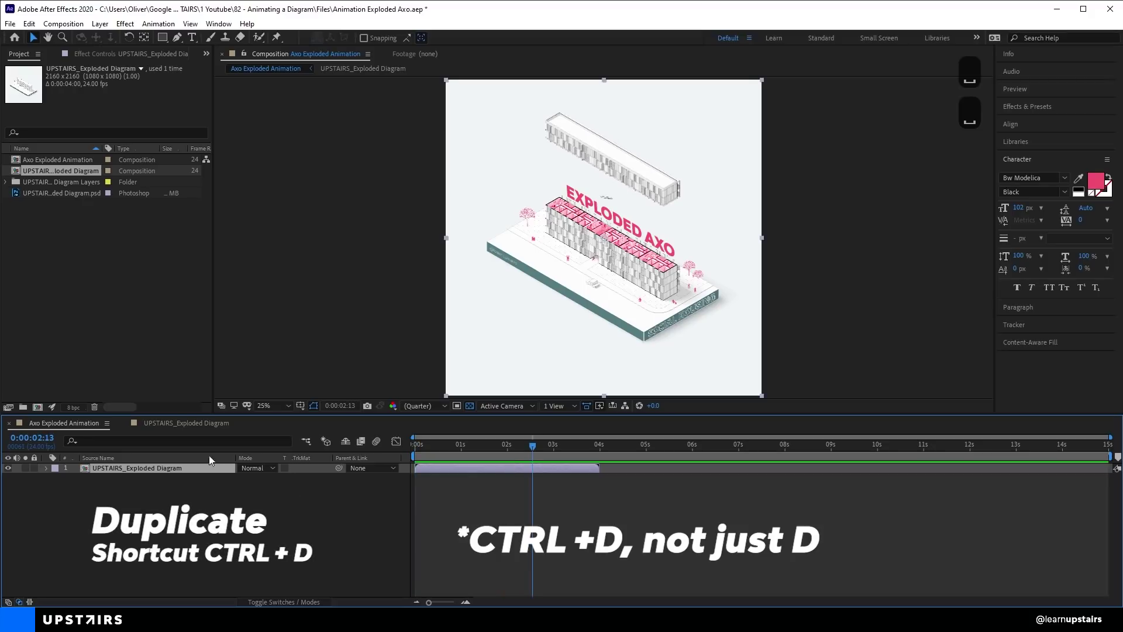
- Duplicate the UPSTAIRS_Exploded Diagram layer twice and place the copies end to end, starting at 4 and 8 seconds
left_click(36, 25)
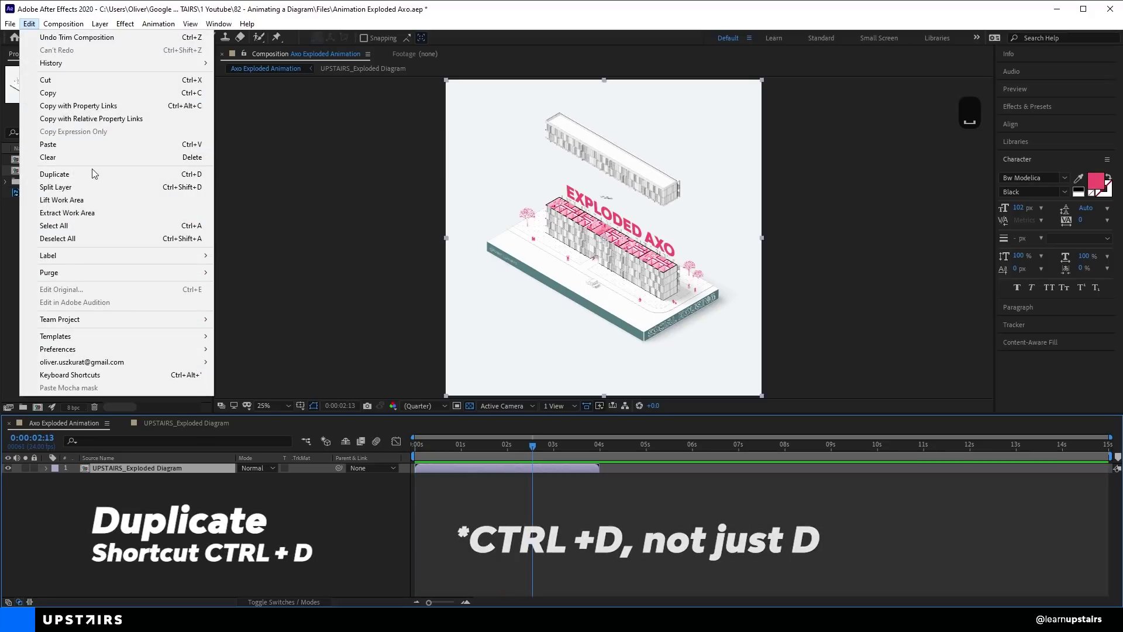
left_click(169, 175)
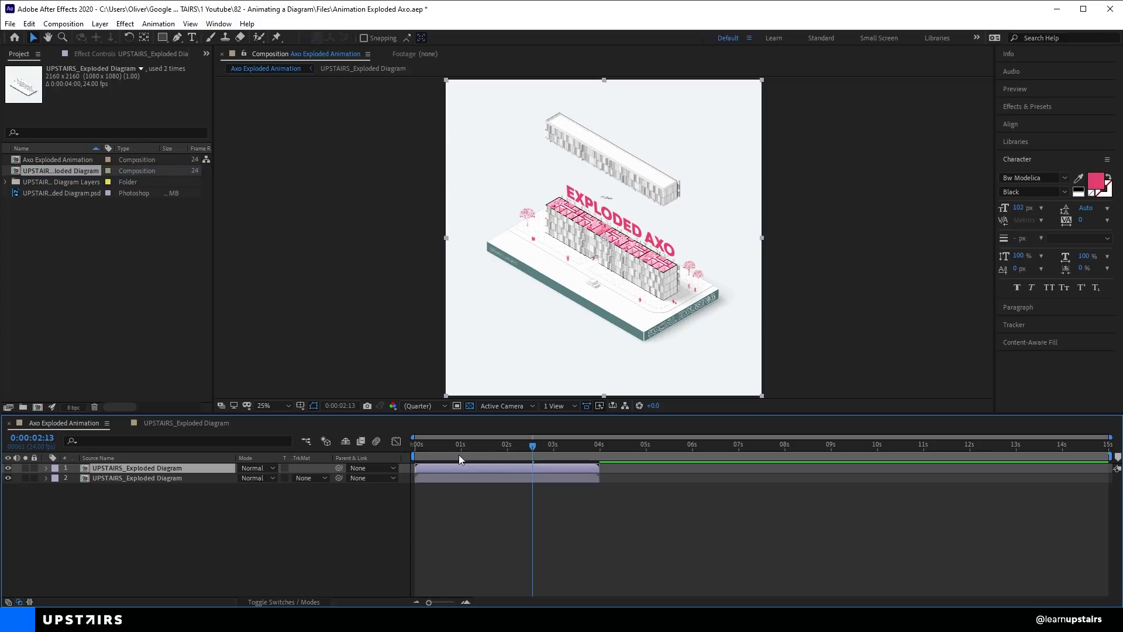
left_click_drag(445, 467, 627, 471)
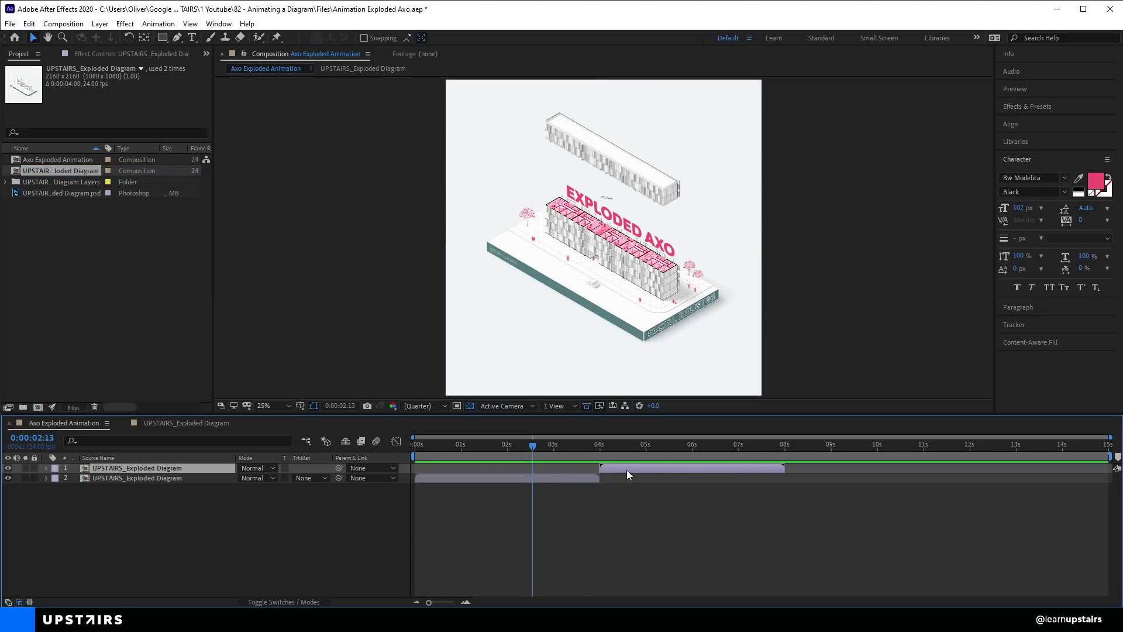
left_click(29, 24)
left_click(65, 174)
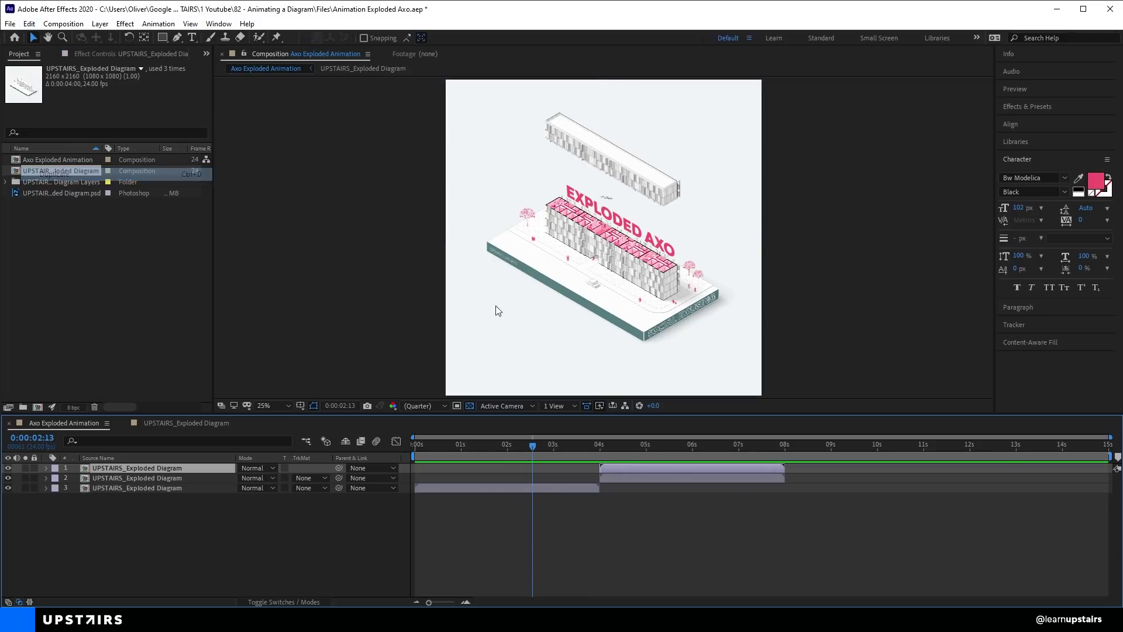
left_click_drag(621, 467, 806, 477)
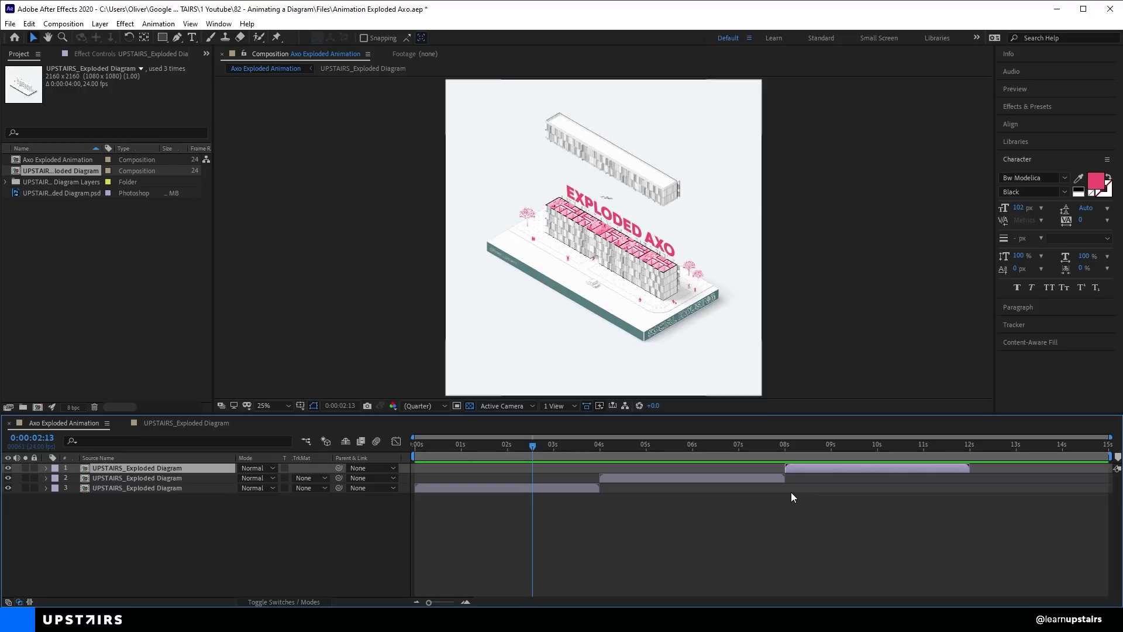
- End the work area at 12 seconds and trim the Axo Exploded Animation composition to it
left_click_drag(1110, 457, 970, 457)
right_click(965, 457)
left_click(993, 490)
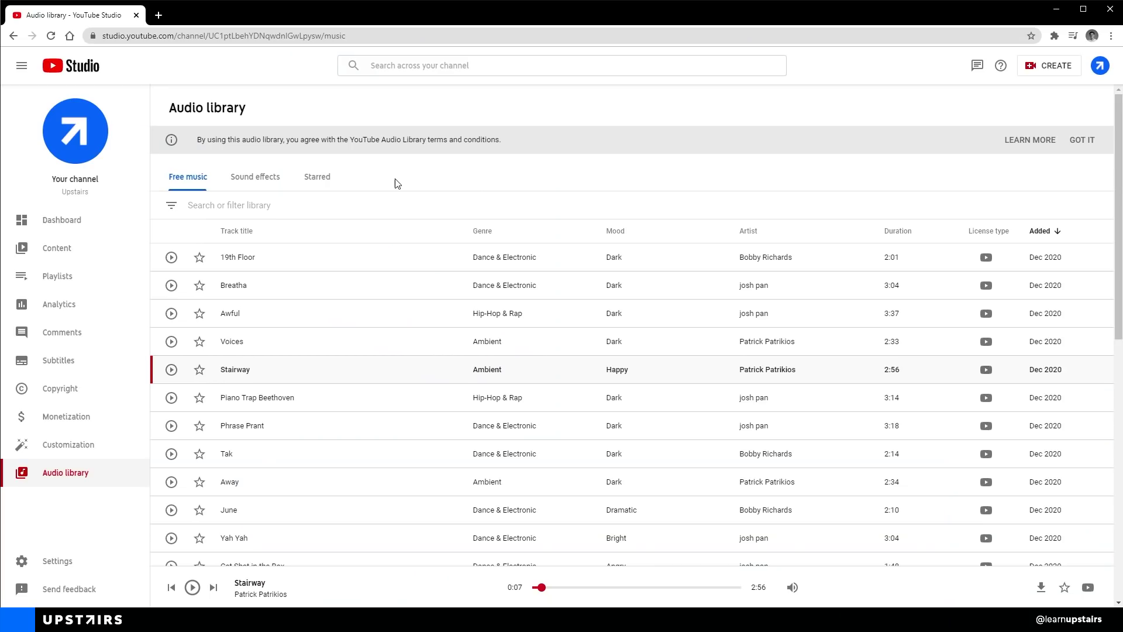
- Audition sound effects such as Factory Background, Daytime Forrest Bonfire and Car Drive By in YouTube Studio's Audio library
left_click(262, 183)
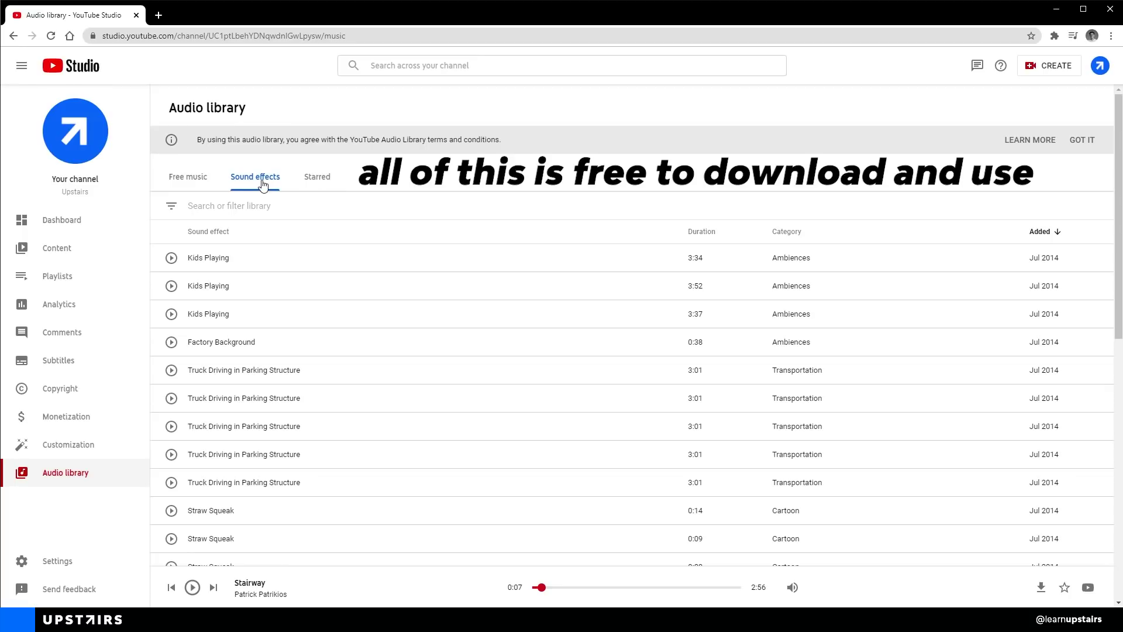
left_click(171, 343)
scroll(178, 349, "down", 4)
left_click(172, 388)
left_click(172, 416)
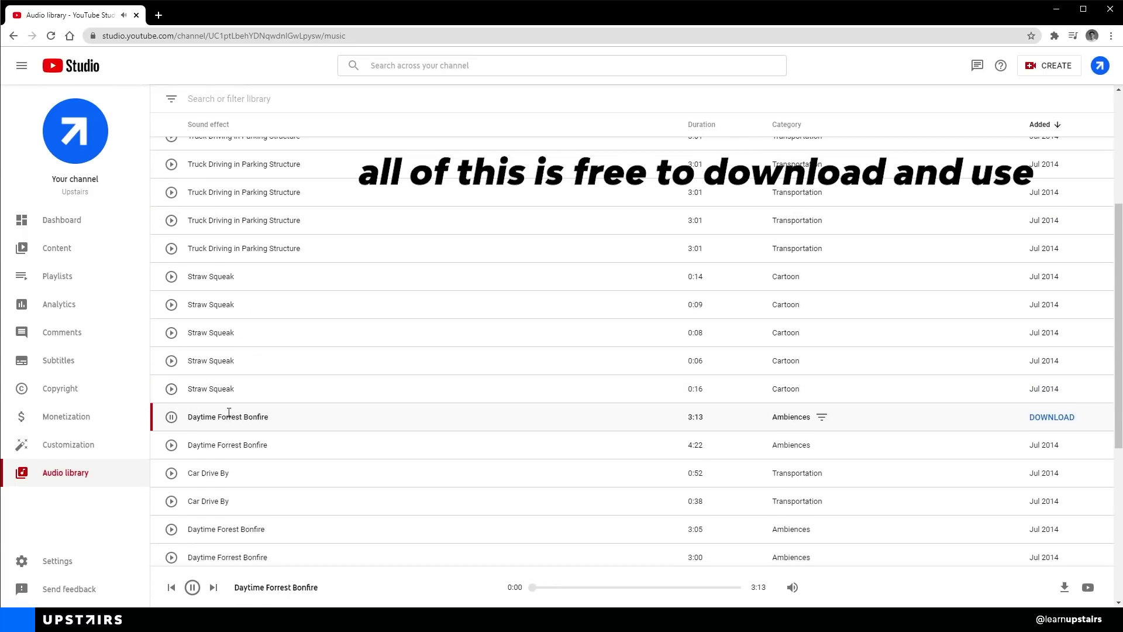
left_click(171, 501)
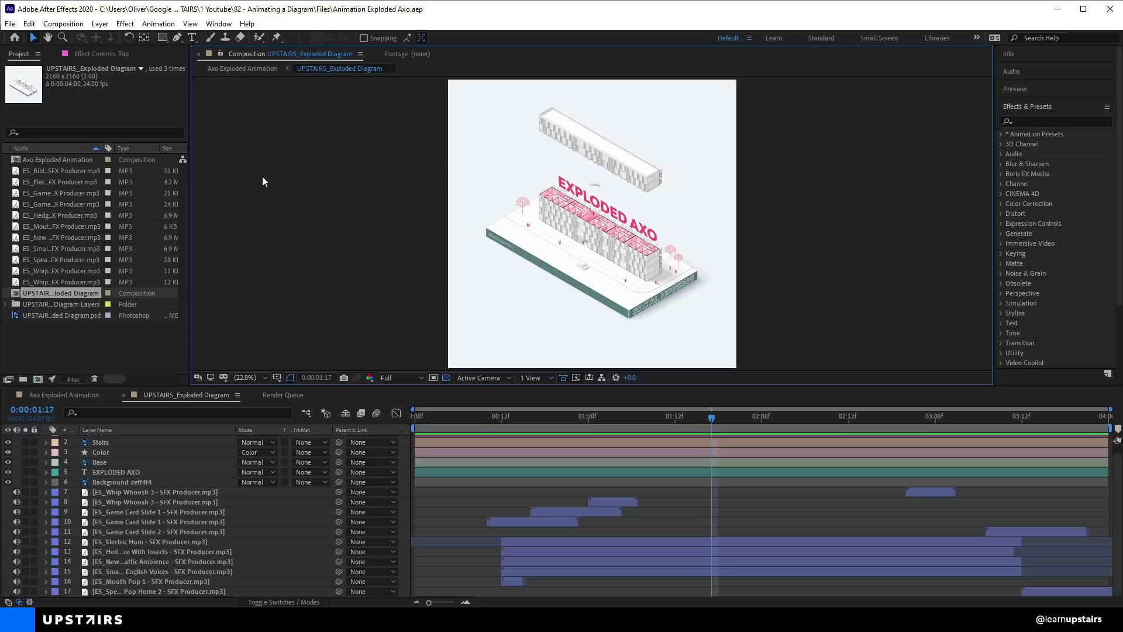
- In After Effects, send the Axo Exploded Animation composition to the Adobe Media Encoder queue
left_click(9, 23)
mouse_move(116, 216)
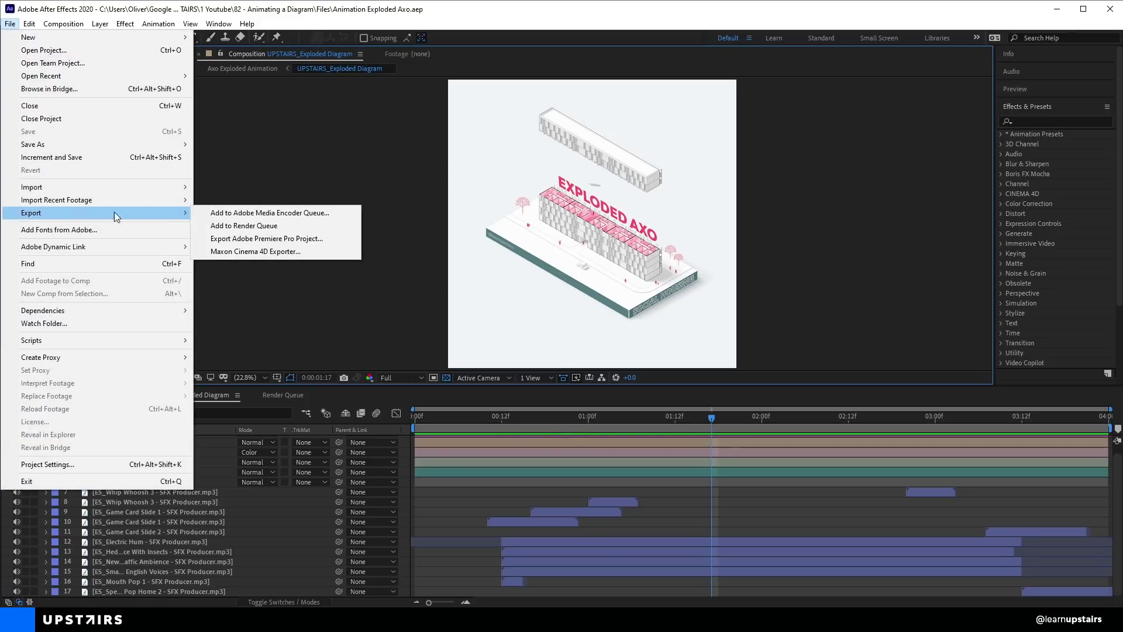
left_click(219, 212)
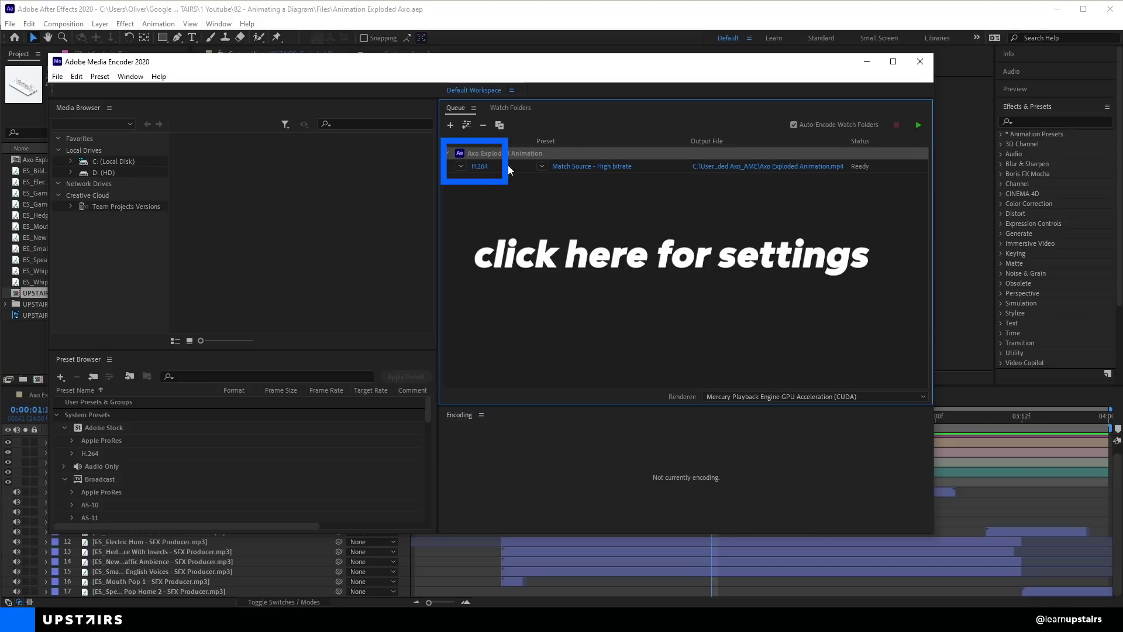
- Confirm H.264 with the Match Source - High bitrate preset for the queued export and start encoding
left_click(484, 167)
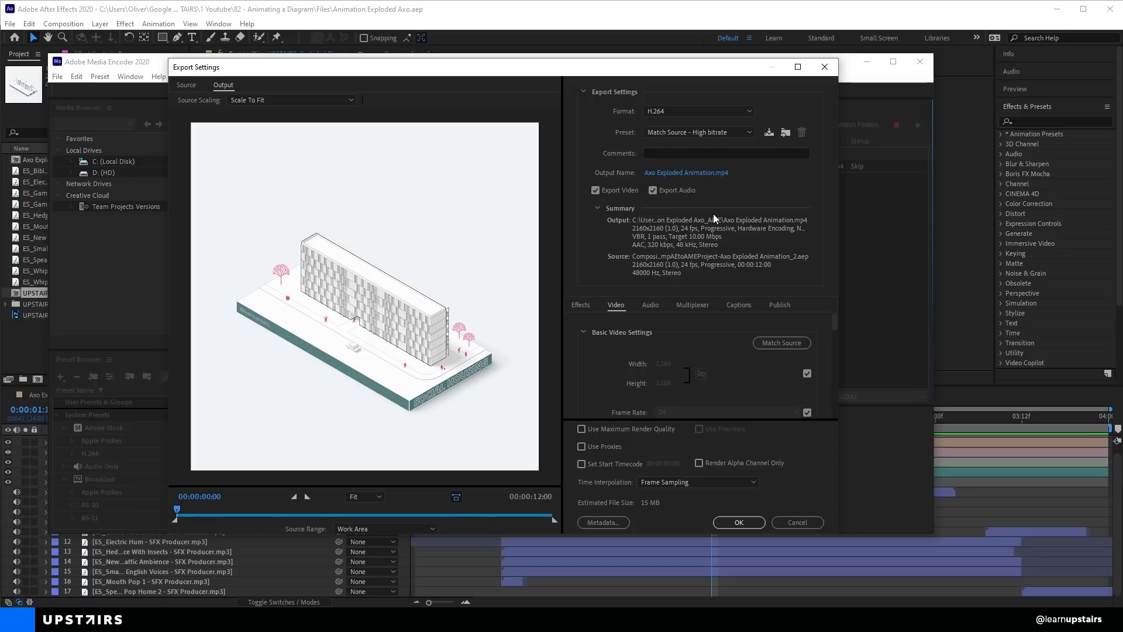
left_click(720, 111)
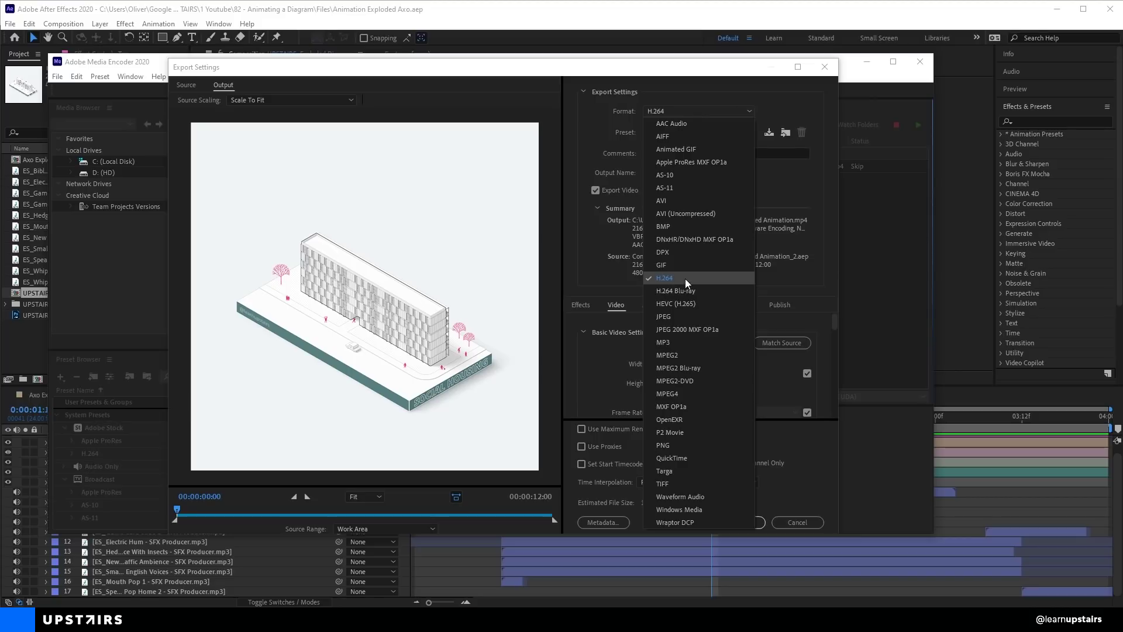
left_click(736, 114)
left_click(717, 134)
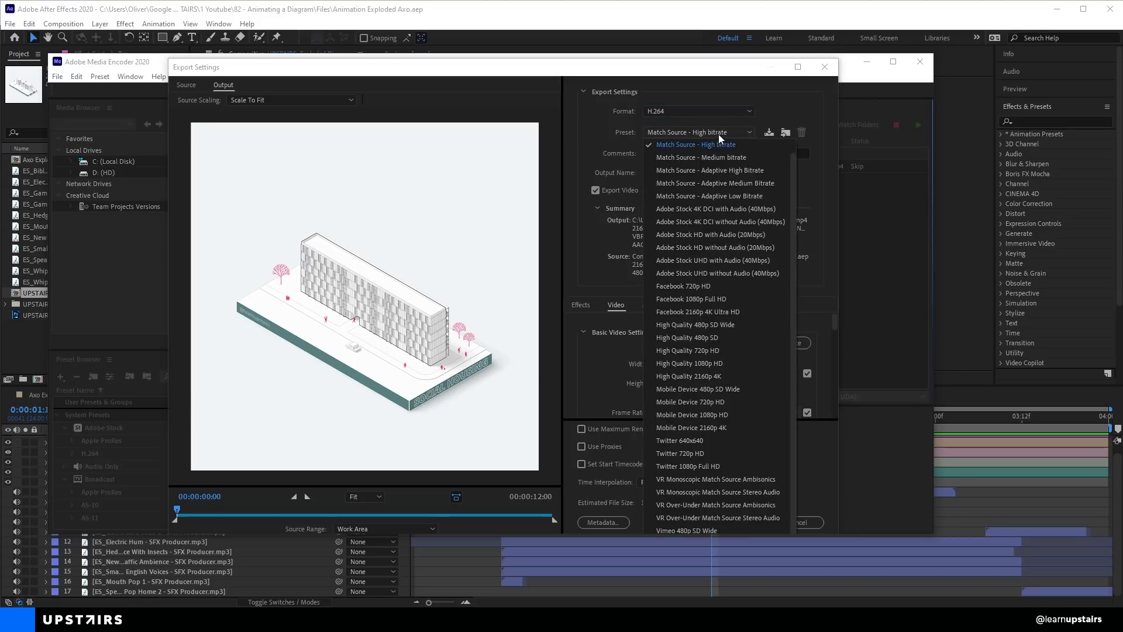
left_click(732, 142)
scroll(704, 338, "down", 1)
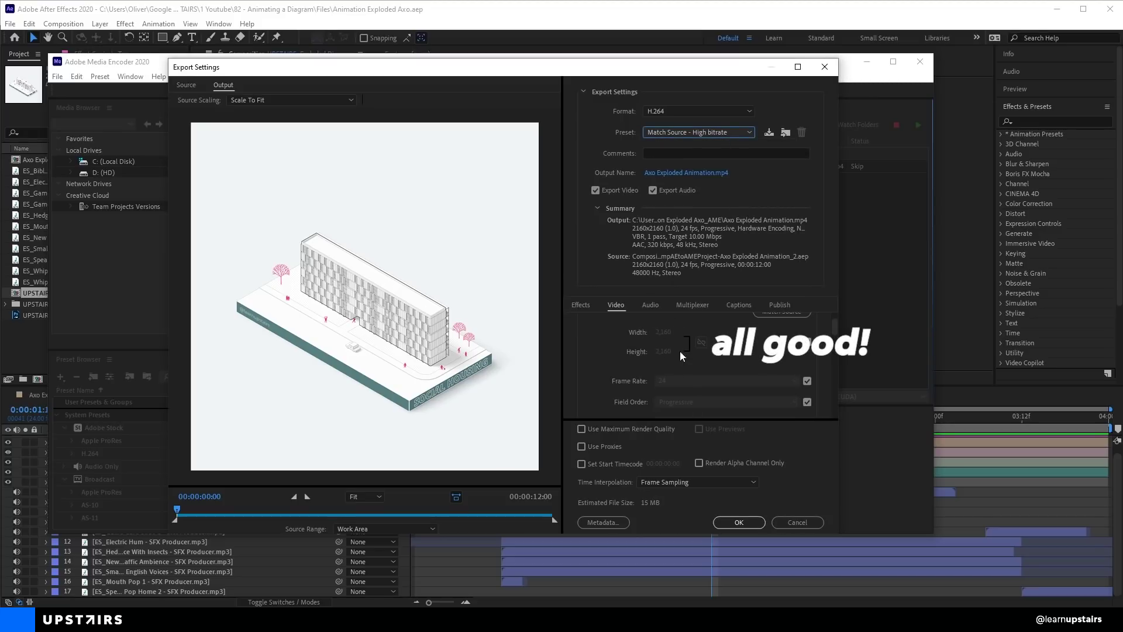
left_click(742, 520)
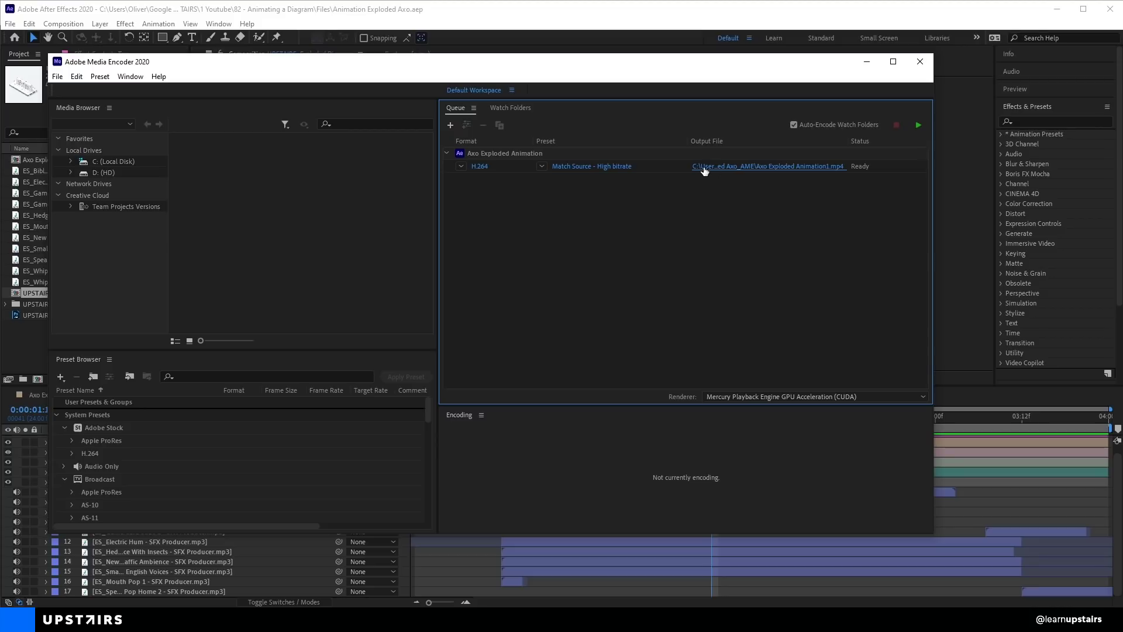
left_click(918, 125)
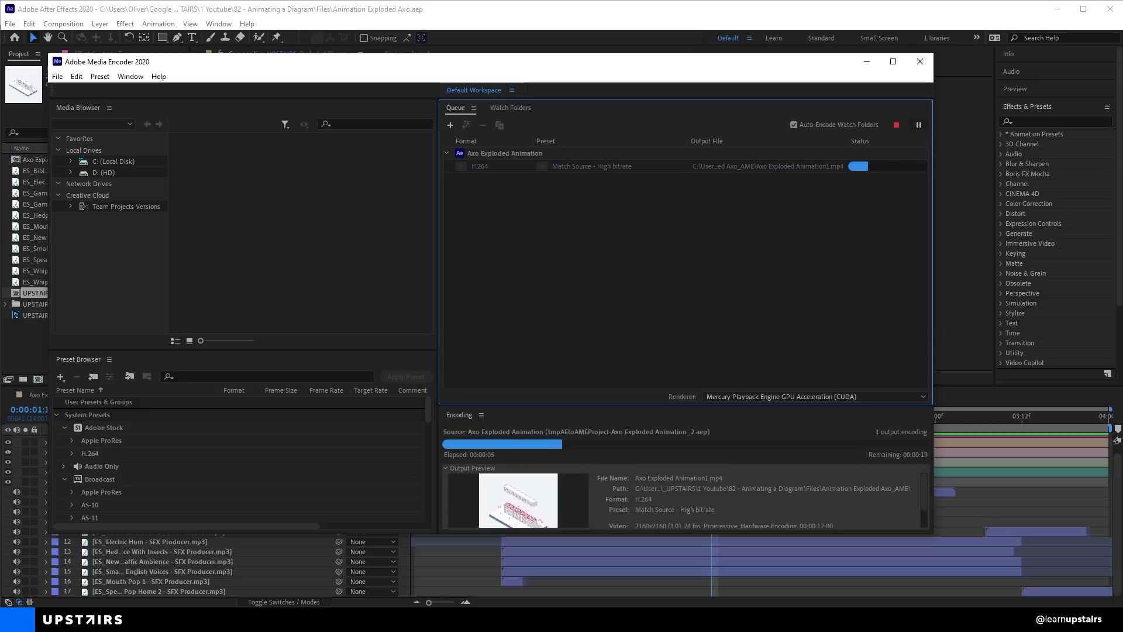